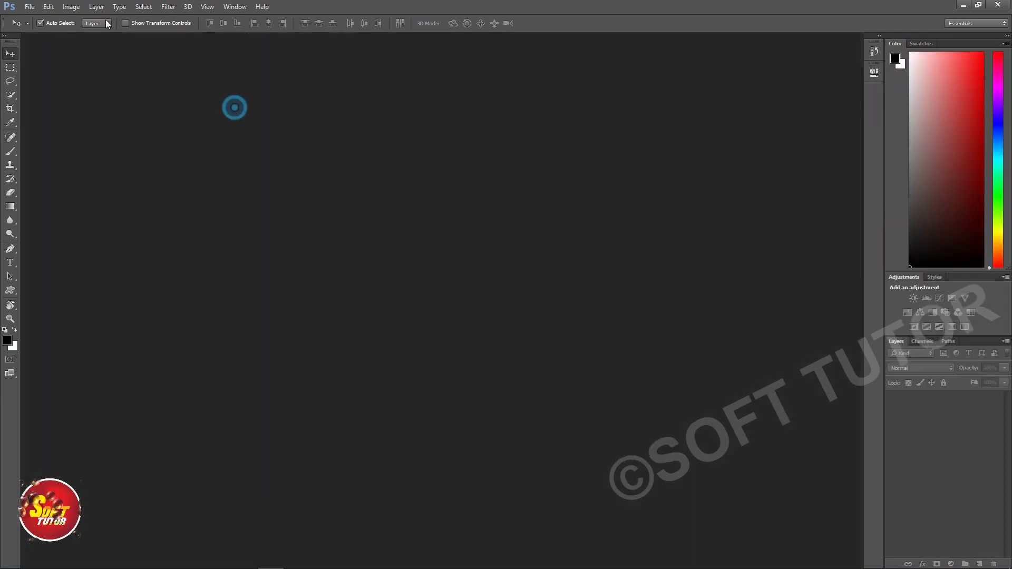
Open the File menu to start a new card document
left_click(31, 7)
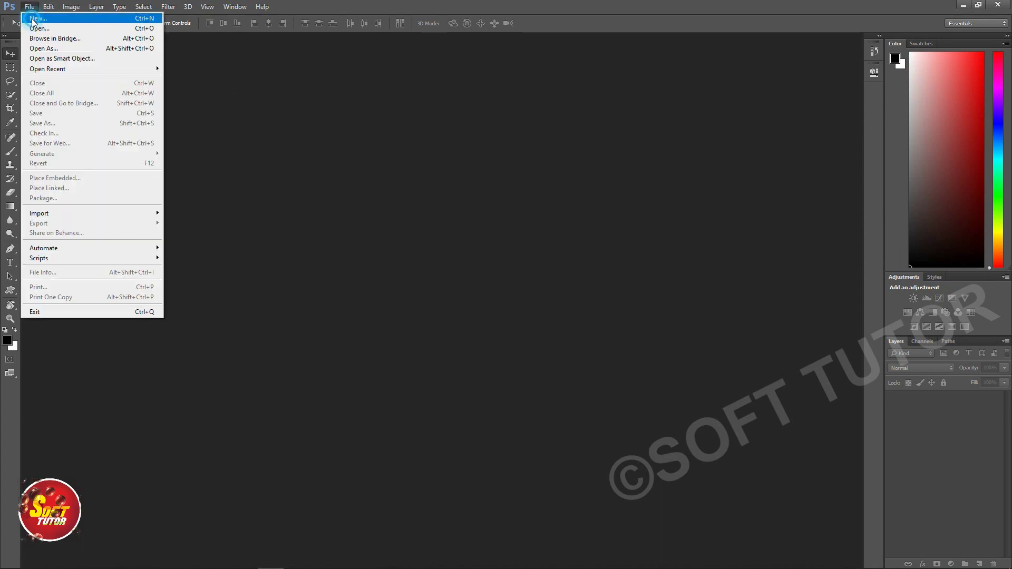
Create a new 2 × 3.5 inch, 300 ppi CMYK document with sizes in inches
left_click(32, 19)
left_click(536, 180)
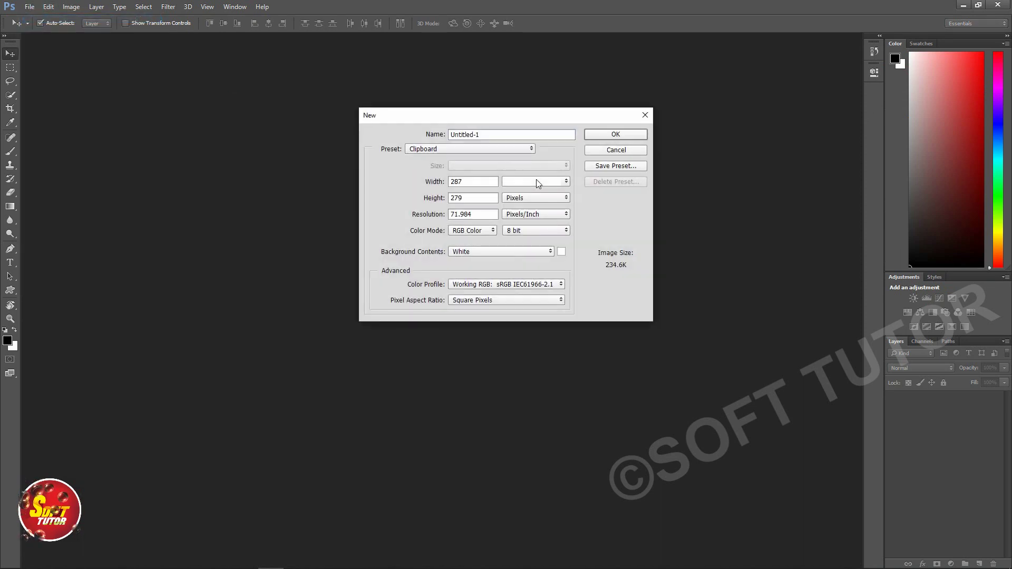
left_click(521, 197)
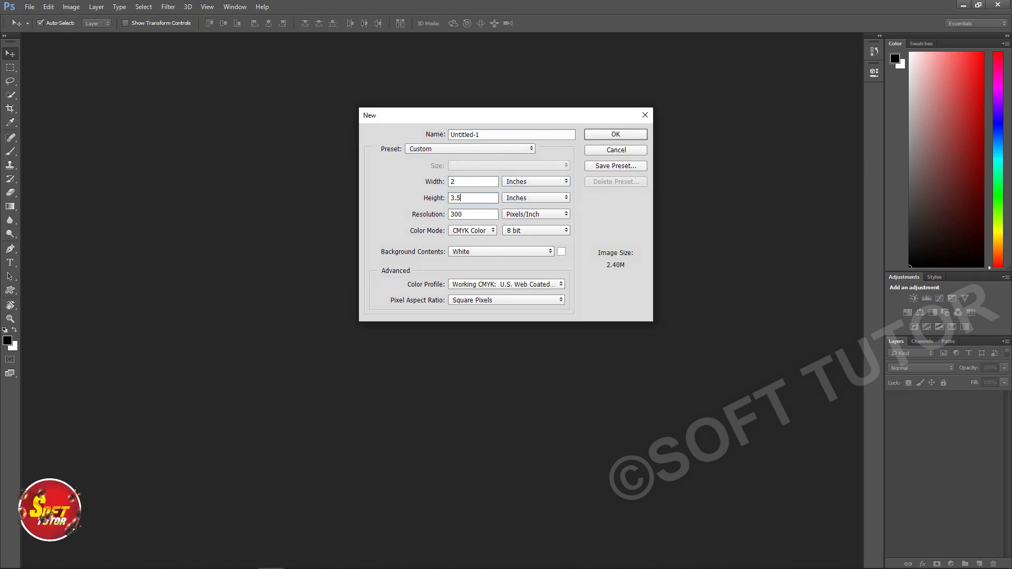
left_click(615, 134)
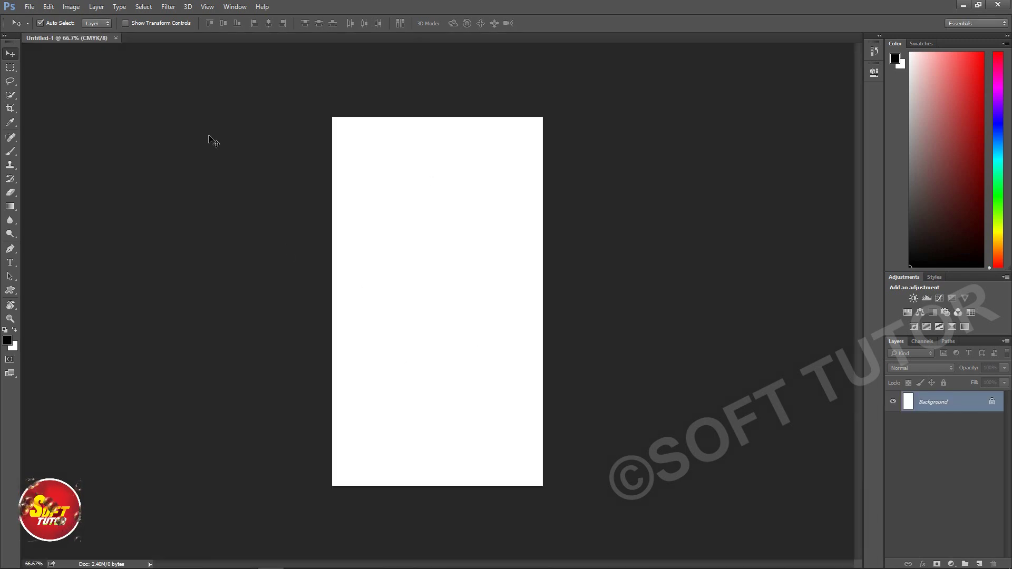
key("ctrl+o")
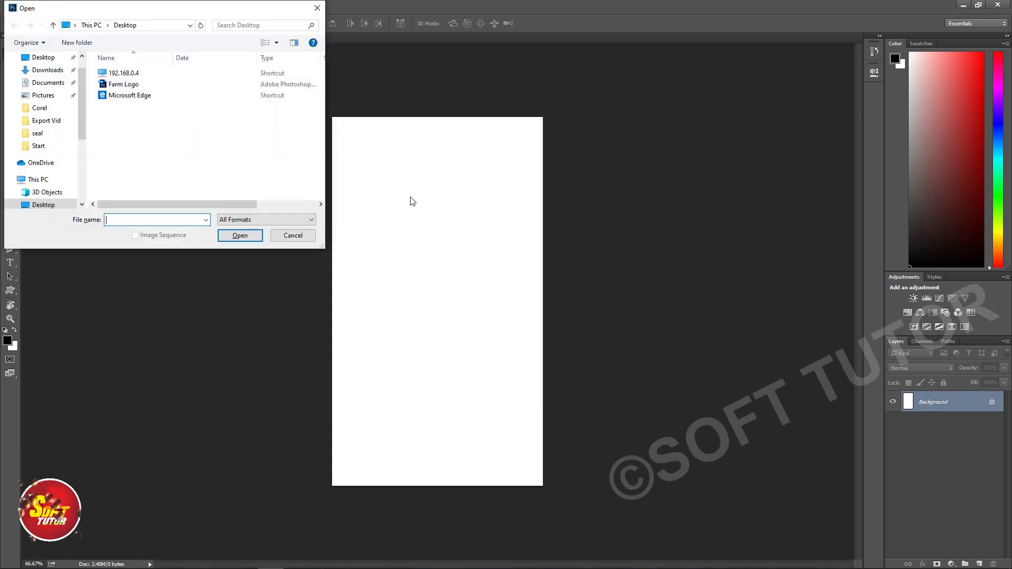
Copy the Farm Logo artwork onto the card and close the Farm Logo file
left_click(112, 84)
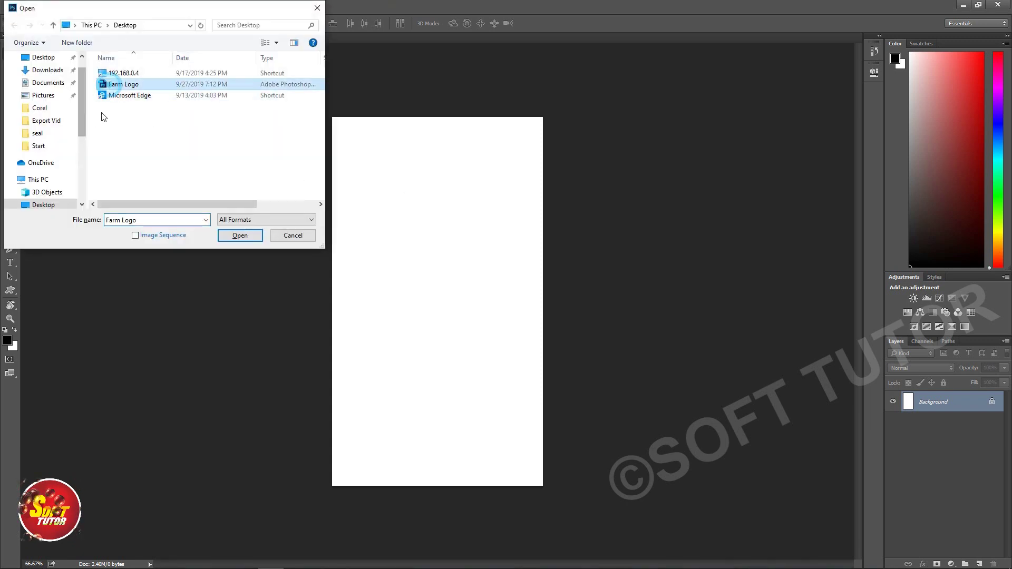
left_click(238, 235)
left_click_drag(435, 163, 440, 173)
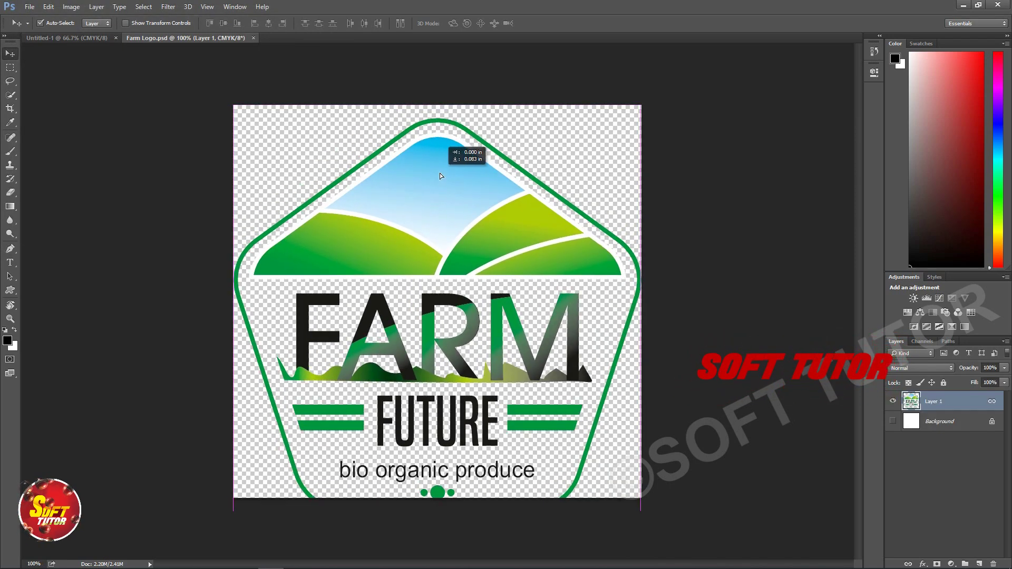
left_click_drag(440, 175, 422, 228)
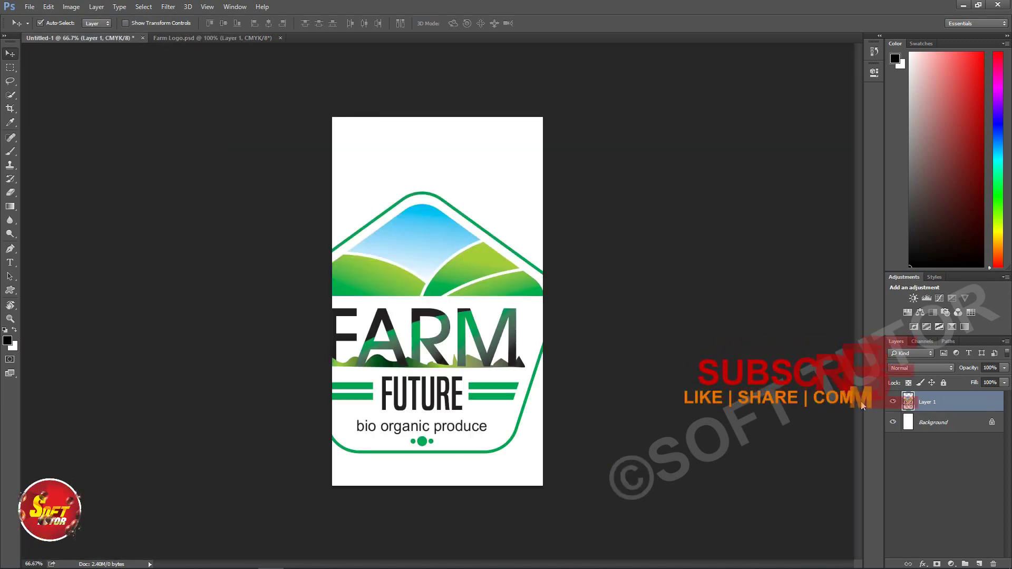
left_click(190, 37)
left_click(279, 37)
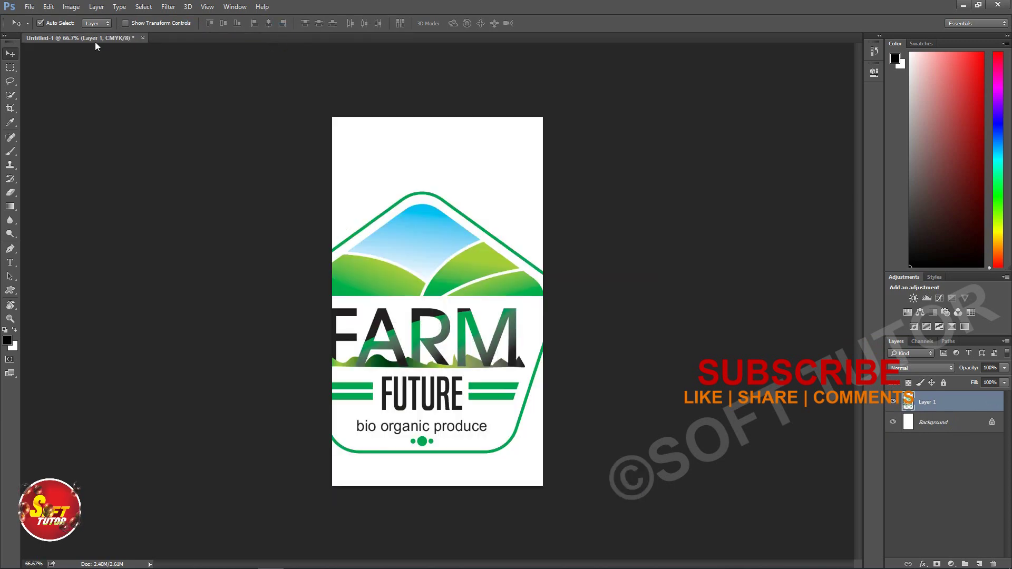
left_click_drag(449, 258, 472, 247)
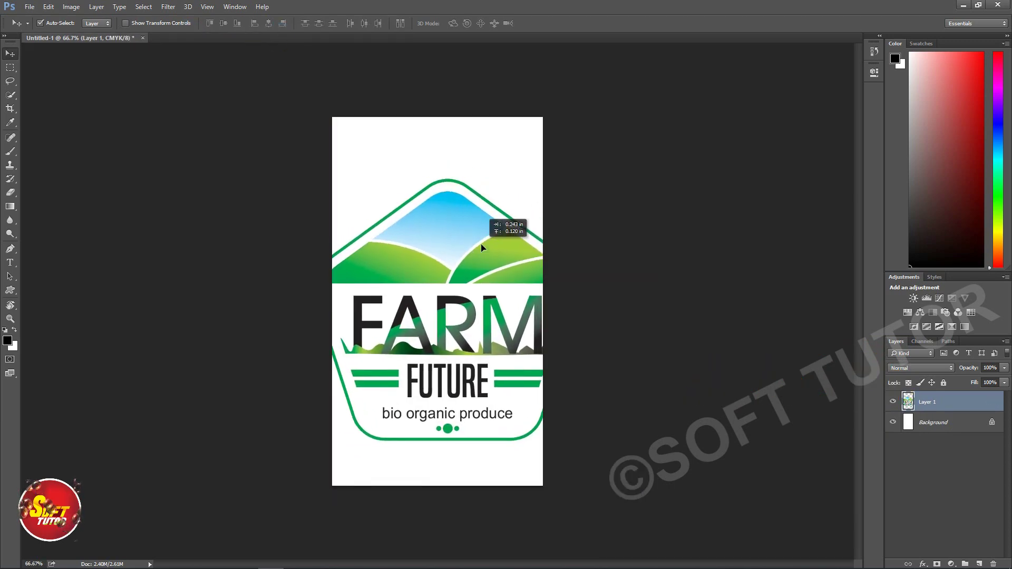
Convert the logo layer to a smart object and shrink it to about a third
right_click(961, 404)
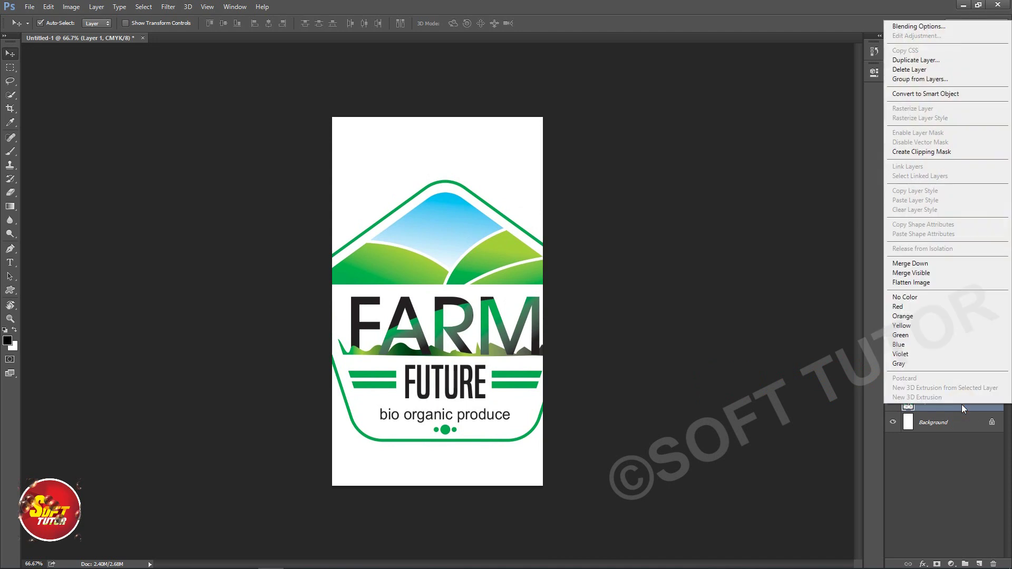
left_click(911, 94)
key("ctrl+t")
left_click_drag(578, 441, 490, 352)
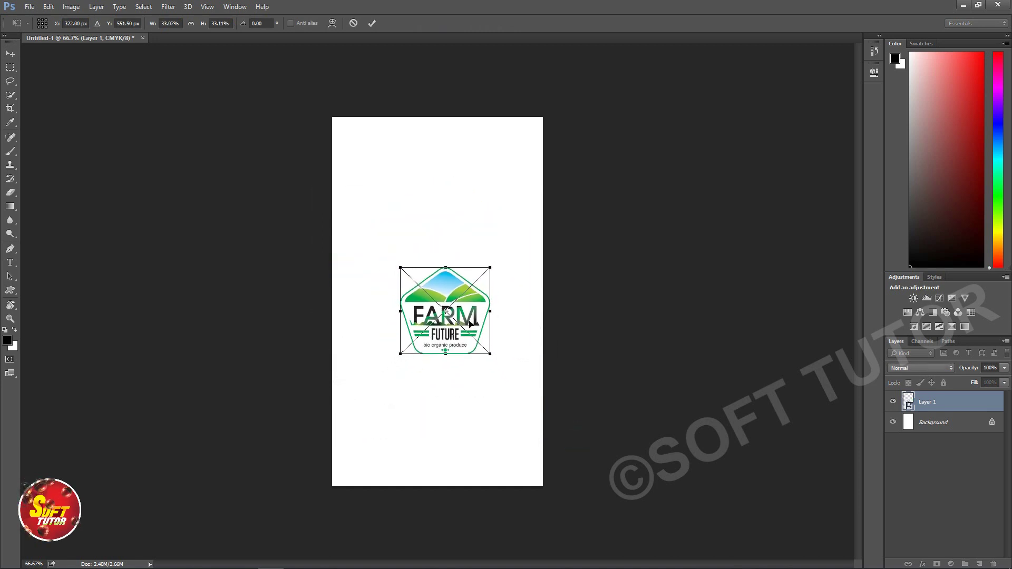
left_click_drag(483, 332, 477, 322)
key("Return")
Centre the logo horizontally on the card and enlarge it slightly
key("ctrl+a")
left_click(268, 23)
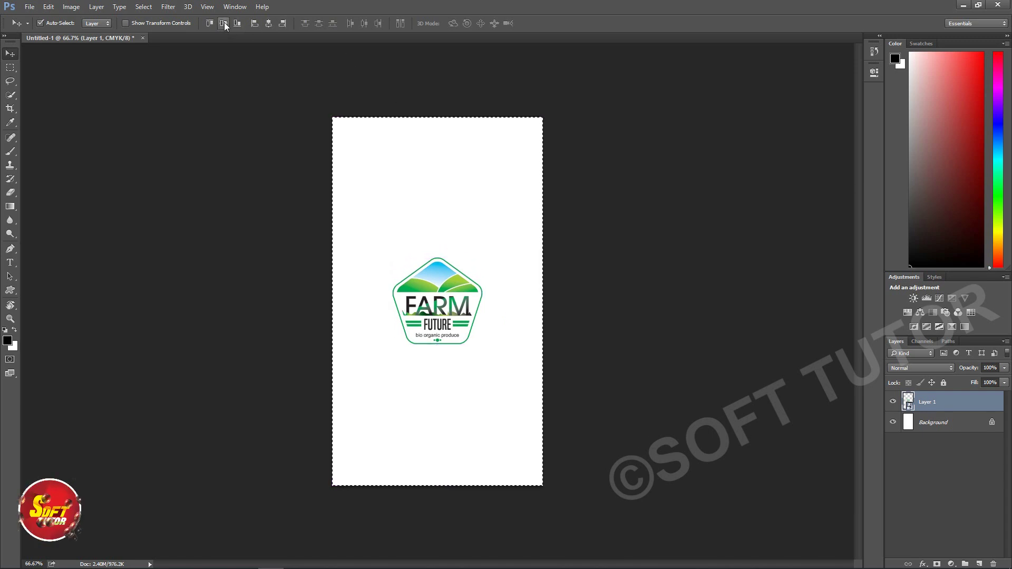
left_click(652, 286)
key("ctrl+t")
left_click_drag(482, 257, 488, 253)
key("Return")
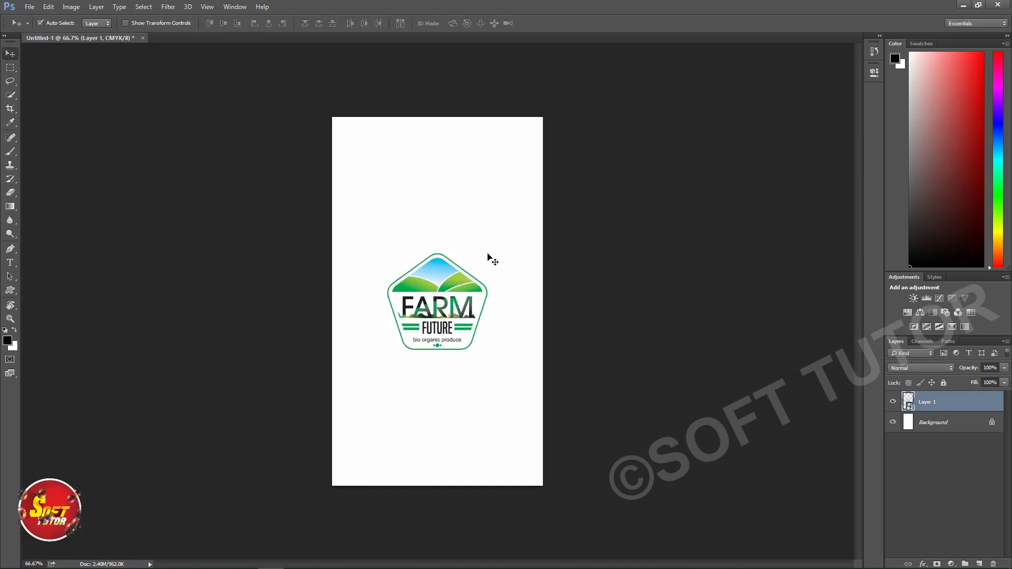
key("ctrl+o")
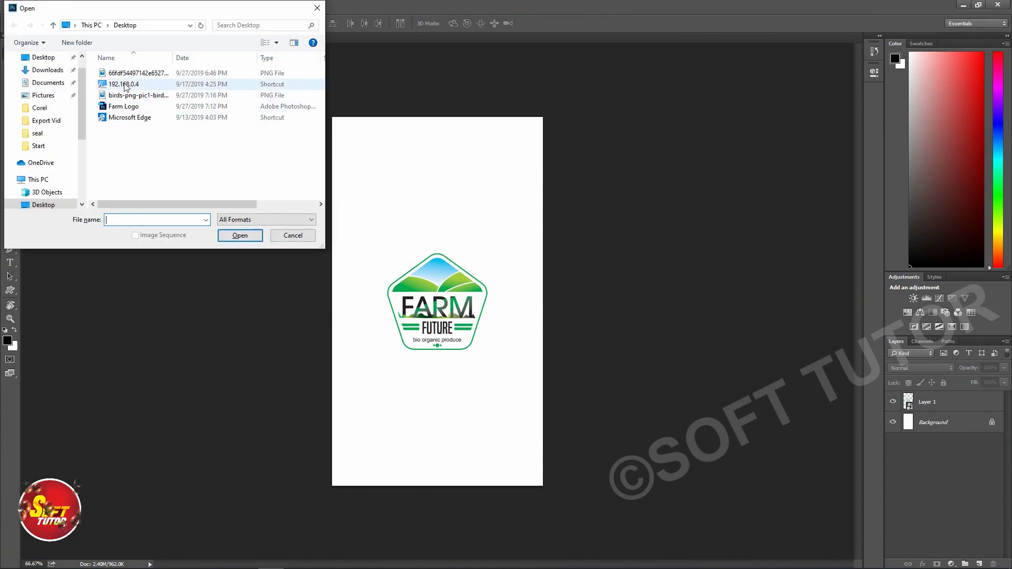
Open the grass clip-art image and marquee-select its second row of grass
left_click(132, 73)
left_click(240, 235)
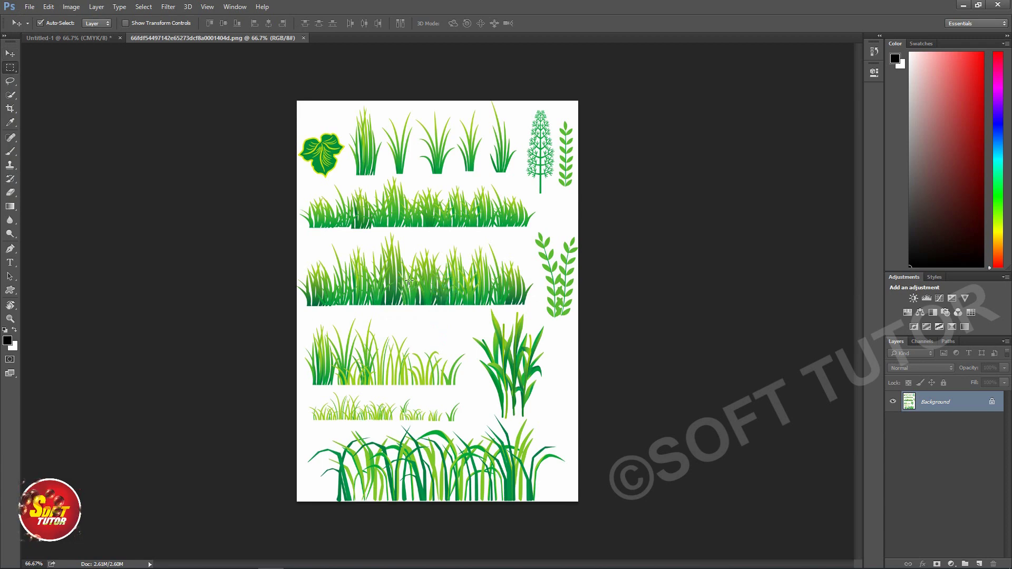
key("m")
left_click_drag(286, 233, 537, 308)
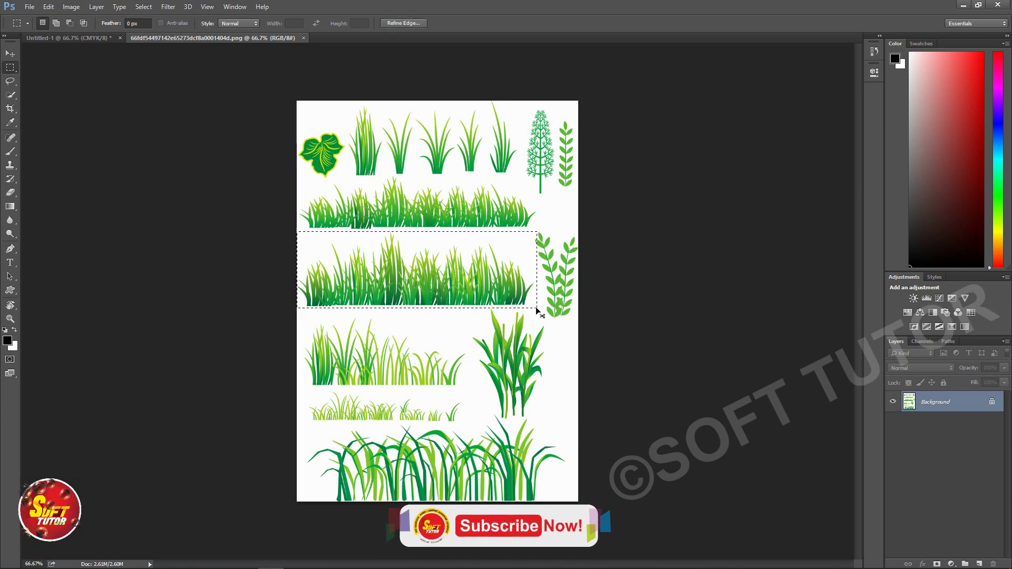
right_click(492, 270)
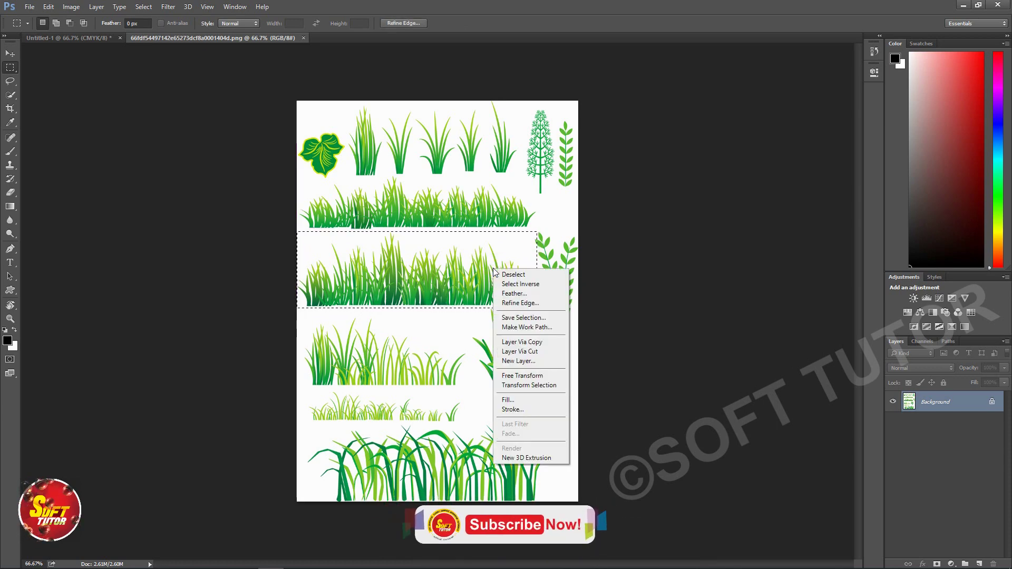
left_click(493, 270)
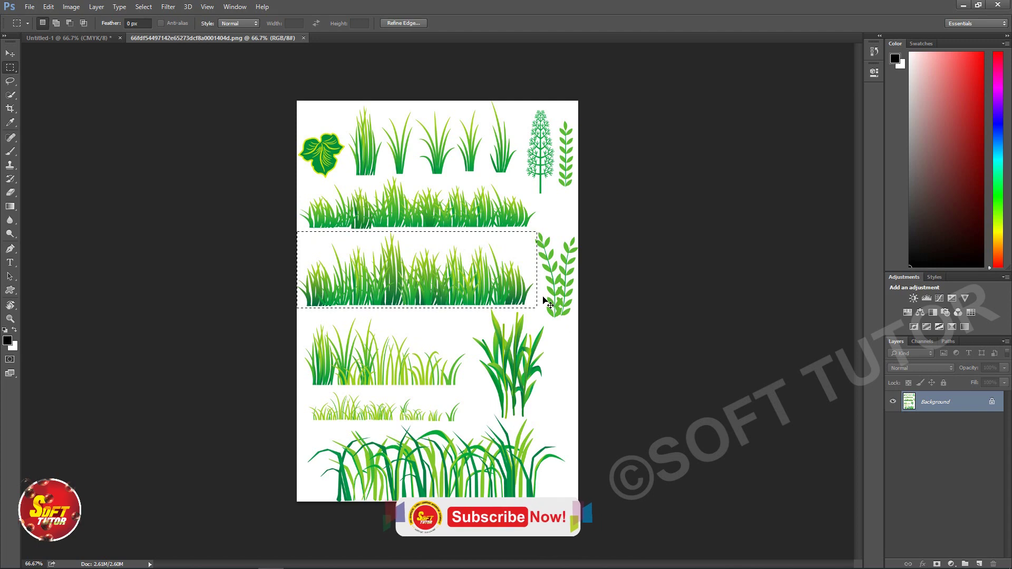
Paste the grass into the card and move it flush with the bottom edge
key("ctrl+Tab")
key("ctrl+v")
key("v")
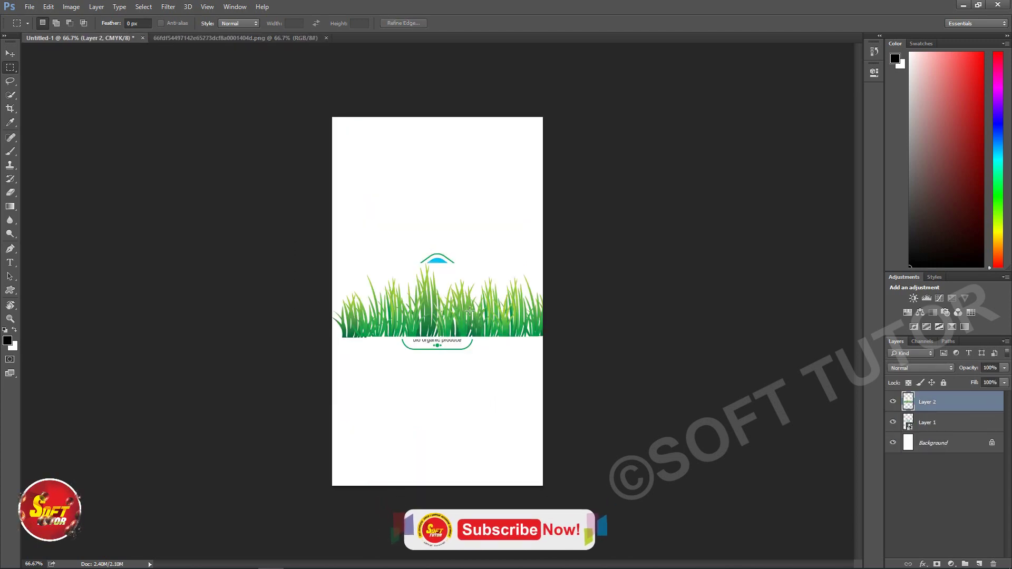
left_click_drag(494, 337, 495, 471)
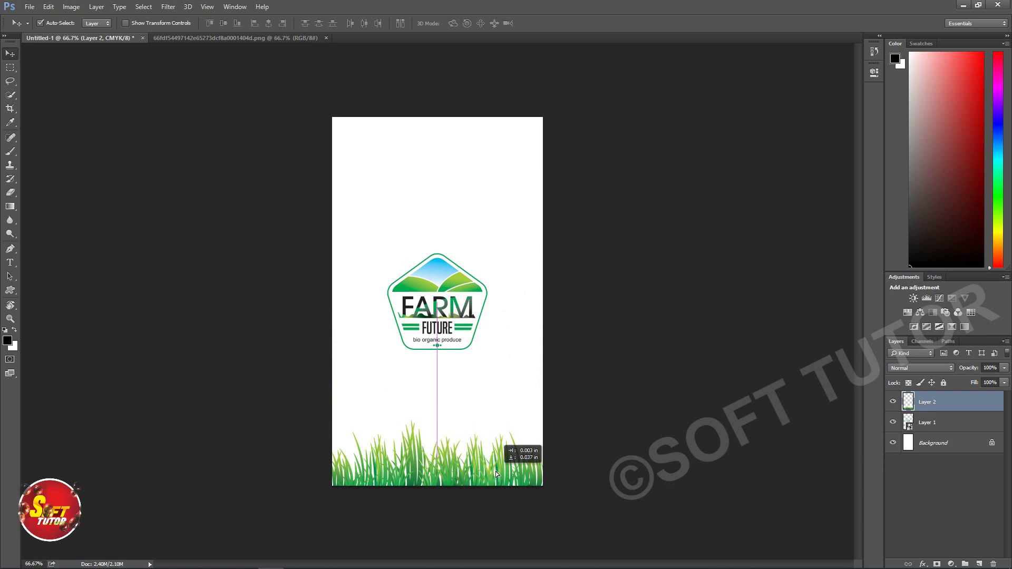
mouse_move(495, 471)
left_mouse_down()
mouse_move(504, 478)
mouse_move(506, 465)
left_mouse_up()
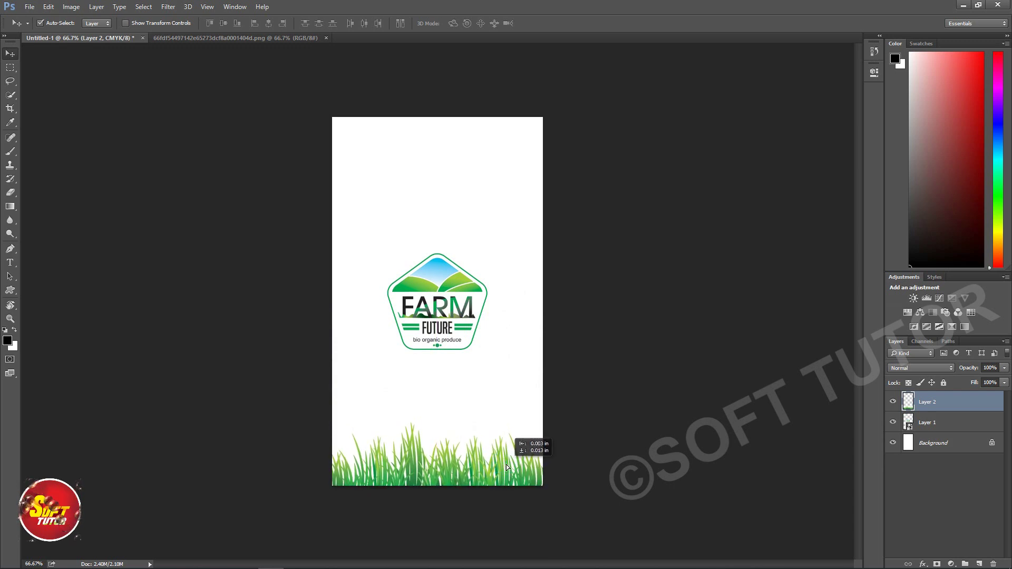
left_click(594, 391)
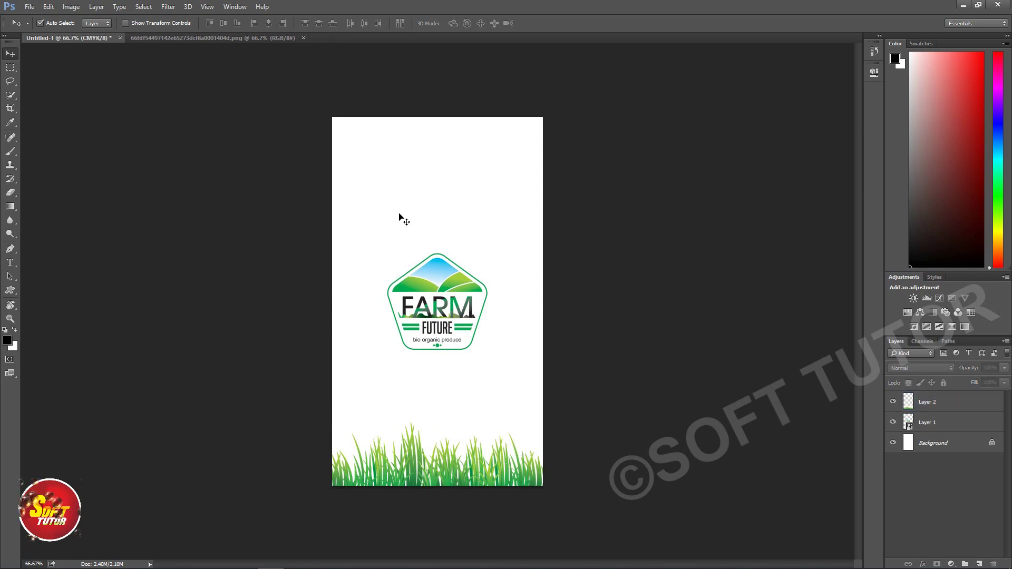
key("ctrl+o")
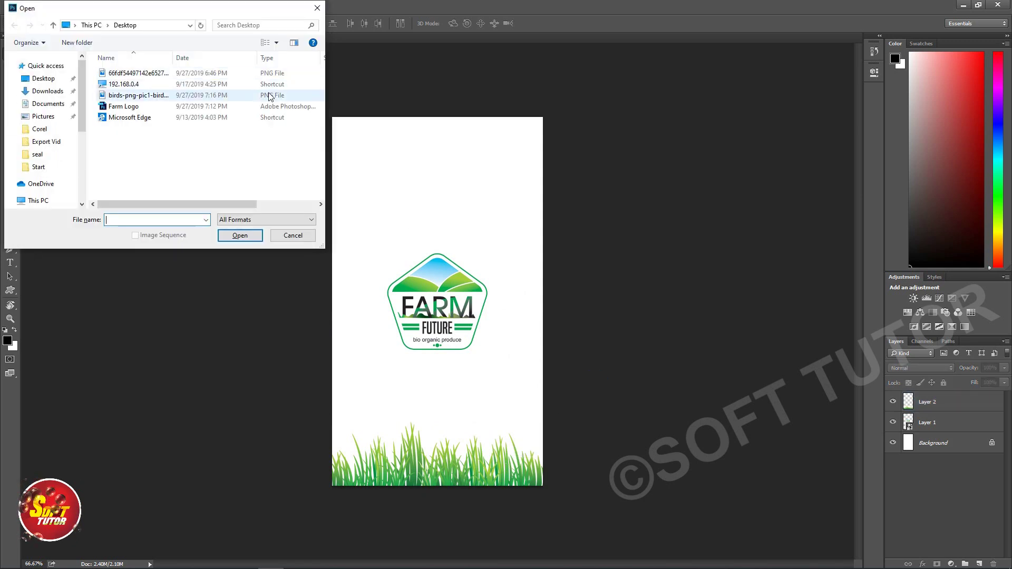
Open the flying birds image and delete its white background with the Magic Wand
double_click(130, 95)
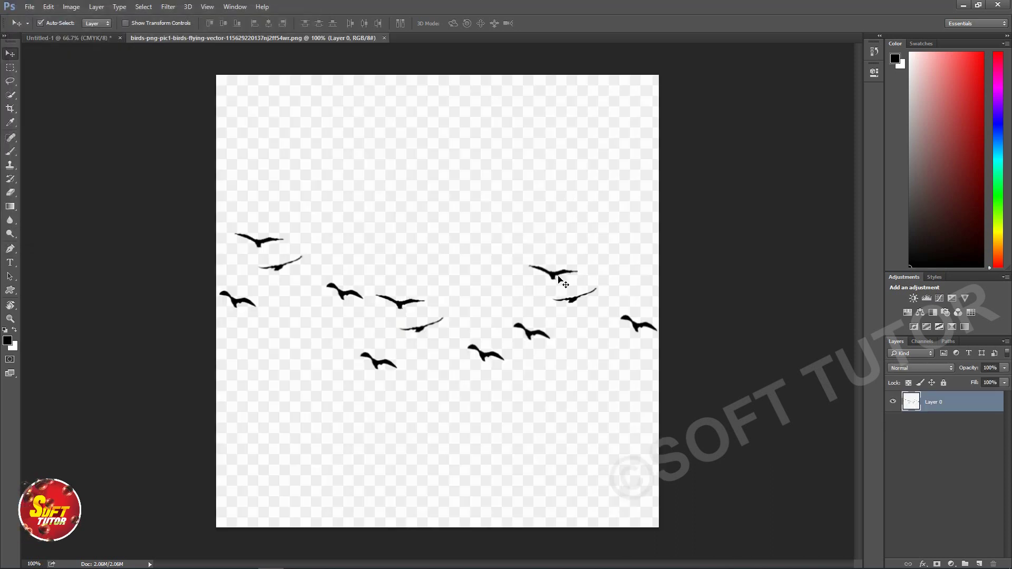
left_click_drag(558, 278, 556, 283)
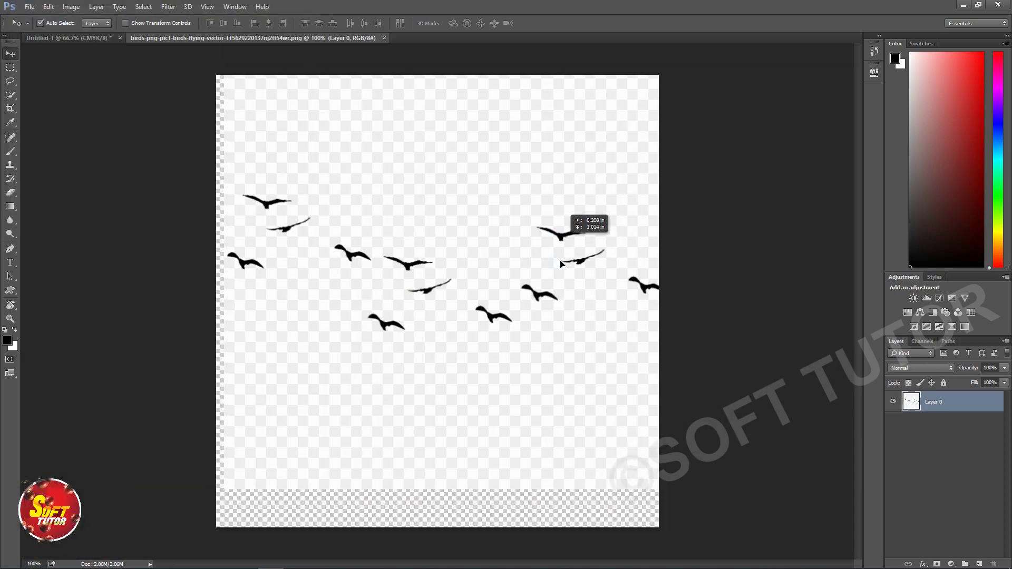
key("w")
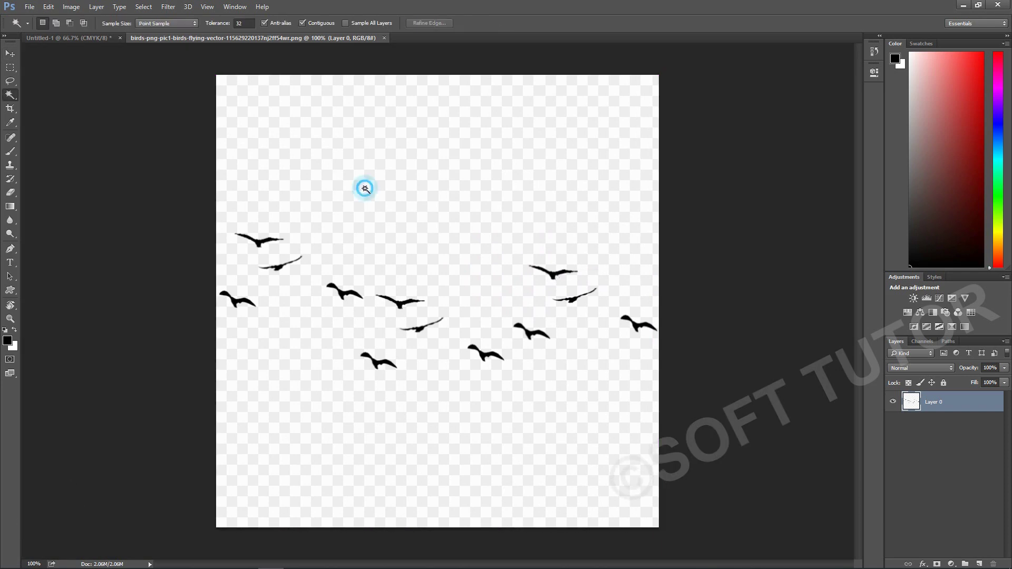
left_click(365, 188)
left_click(243, 23)
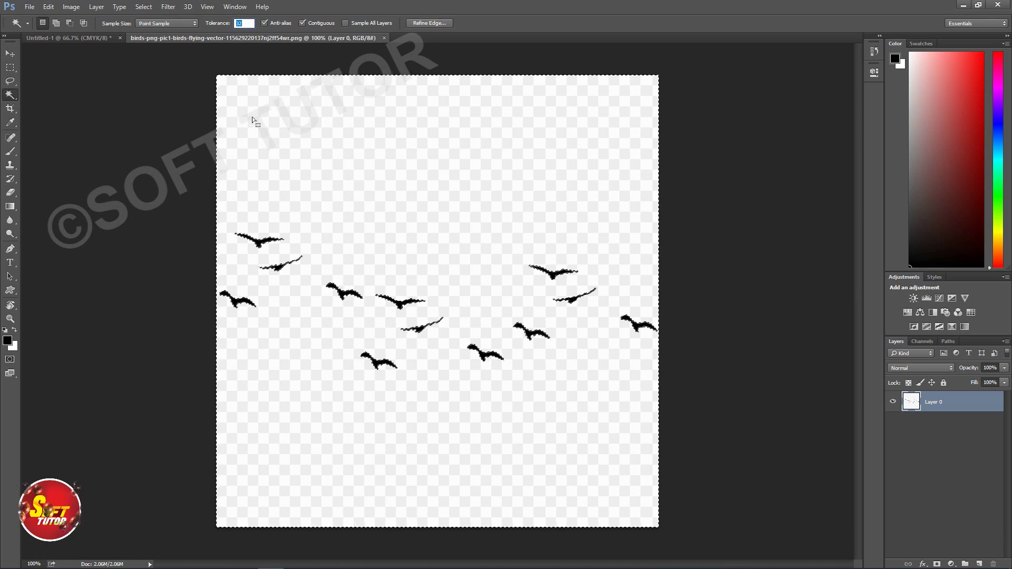
key("Delete")
key("v")
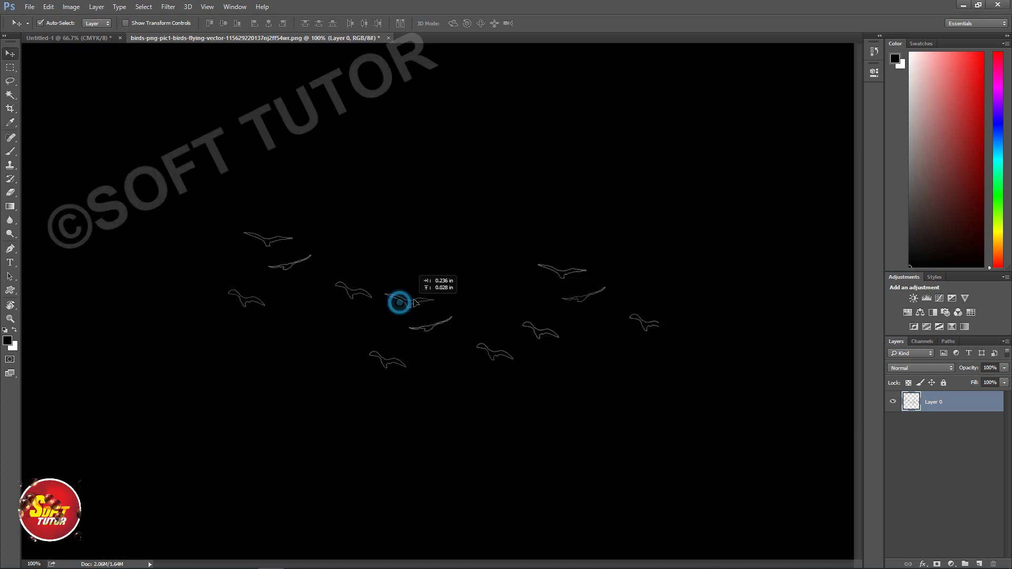
Copy the birds onto the card, shrink them to half, and place them near the top-right
left_click_drag(399, 302, 427, 238)
left_click_drag(377, 136, 132, 18)
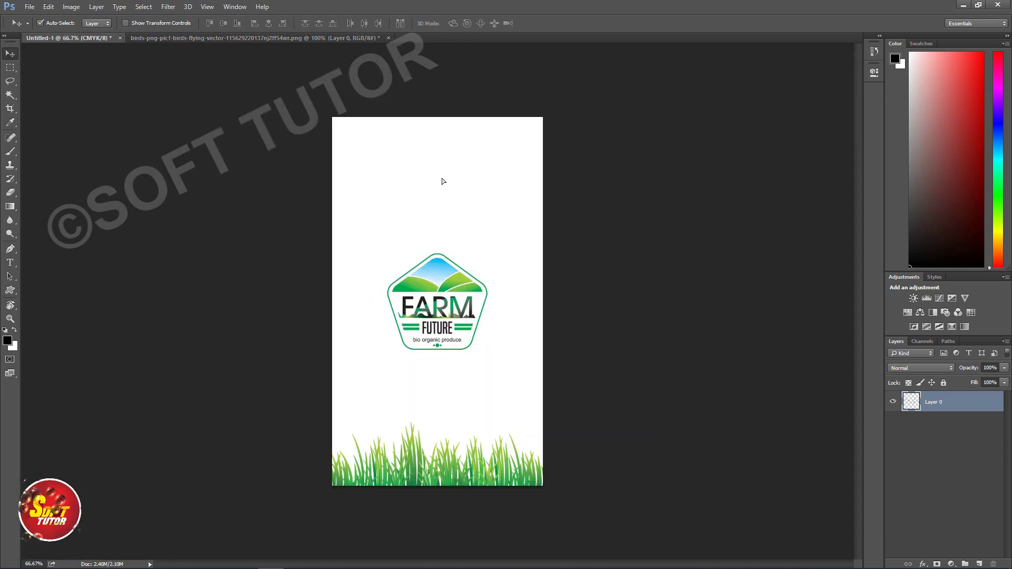
left_click_drag(71, 40, 442, 179)
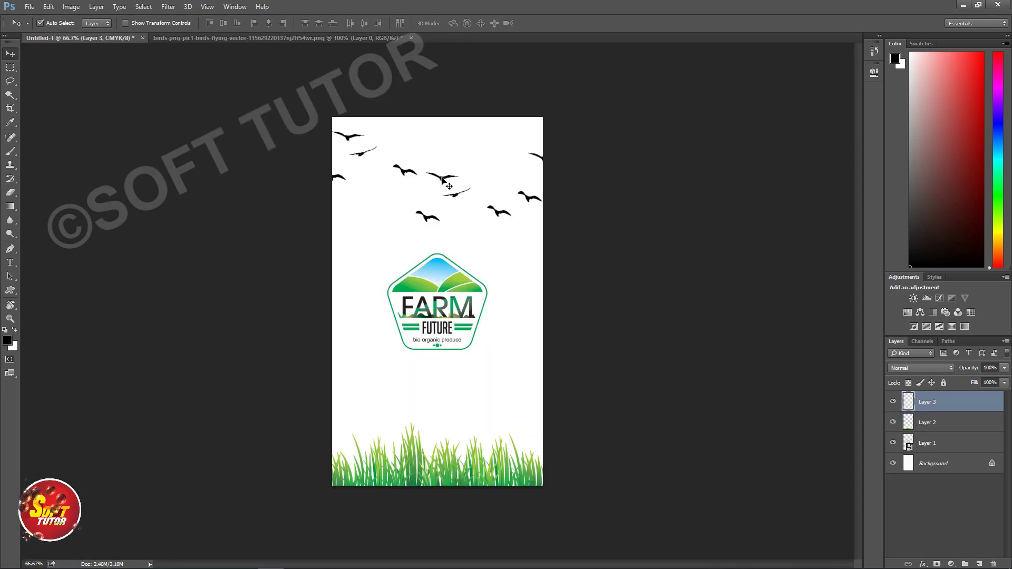
key("ctrl+t")
mouse_move(614, 219)
left_mouse_down()
mouse_move(455, 173)
mouse_move(560, 158)
mouse_move(544, 157)
left_mouse_up()
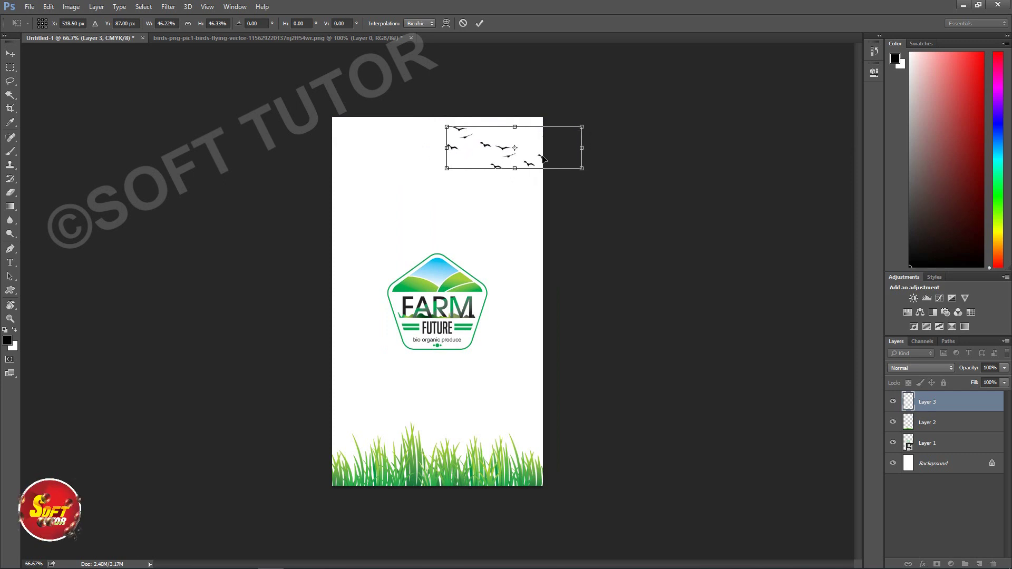
key("Return")
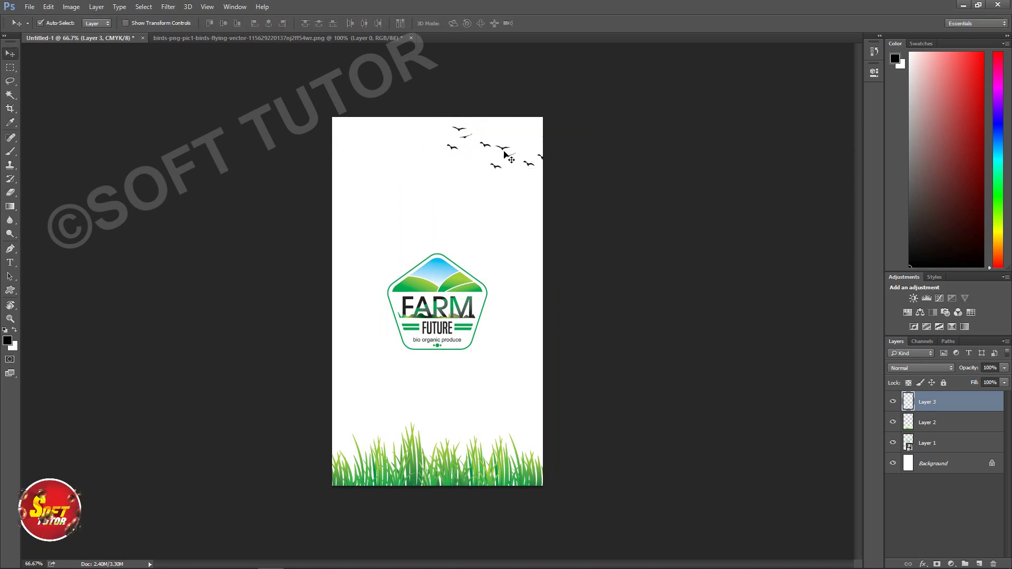
left_click_drag(504, 154, 500, 147)
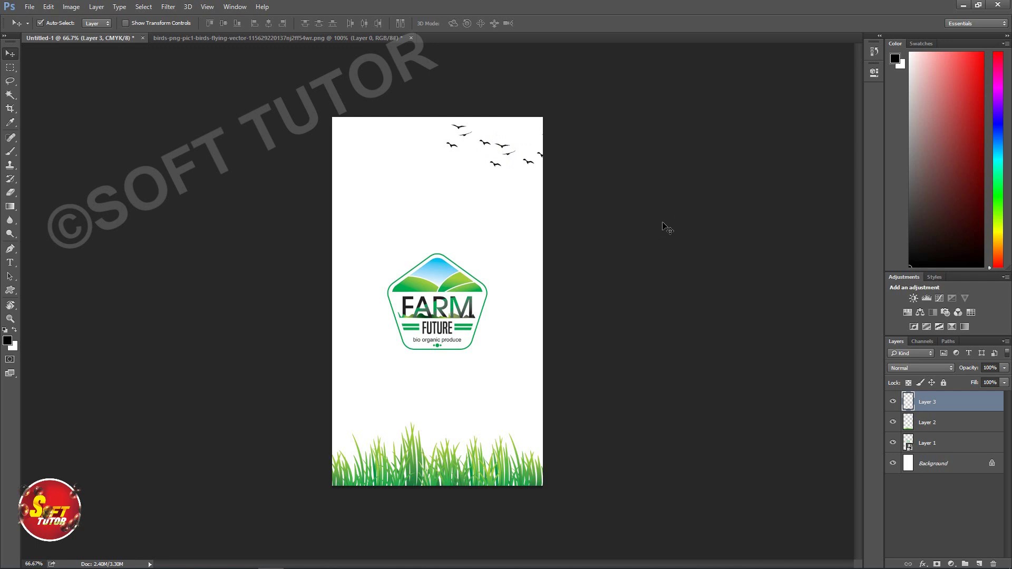
key("ctrl+shift+alt+n")
key("ctrl+o")
Bring the sky photo onto the card and fade its bottom and right edges with a 179 px eraser
double_click(124, 128)
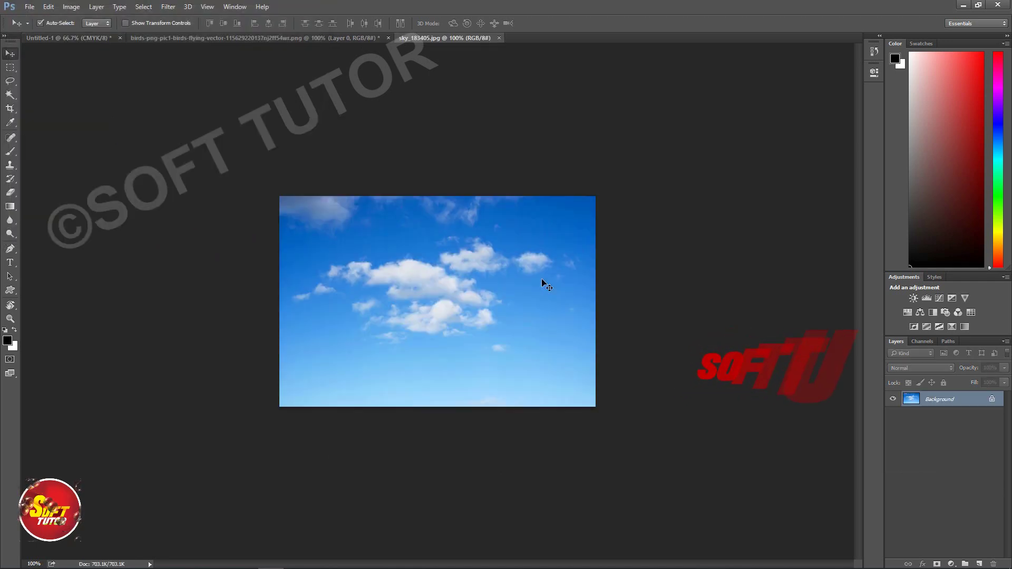
mouse_move(454, 237)
left_mouse_down()
mouse_move(453, 214)
mouse_move(128, 41)
mouse_move(461, 203)
mouse_move(447, 171)
left_mouse_up()
key("ctrl+t")
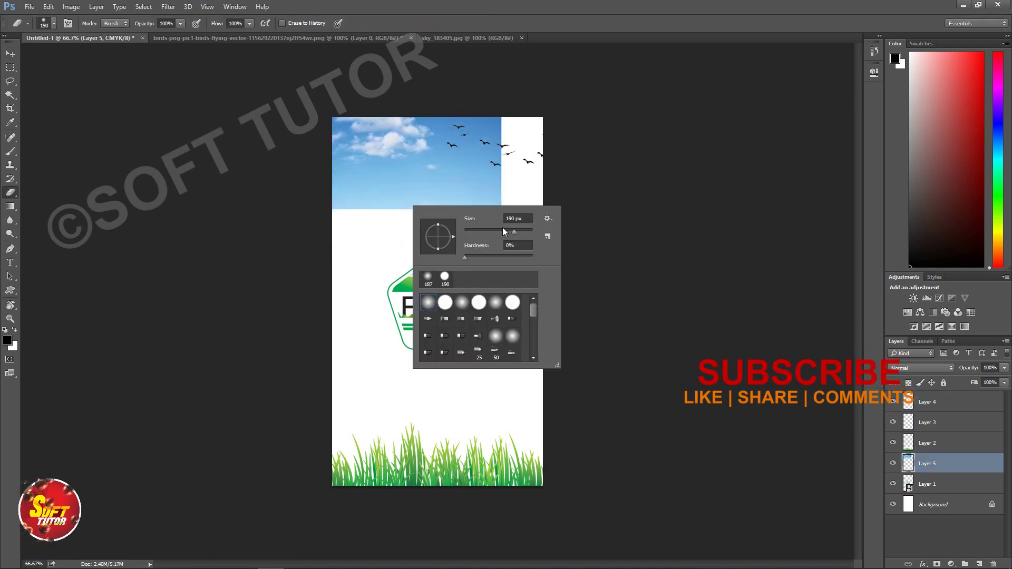
left_click_drag(515, 230, 511, 232)
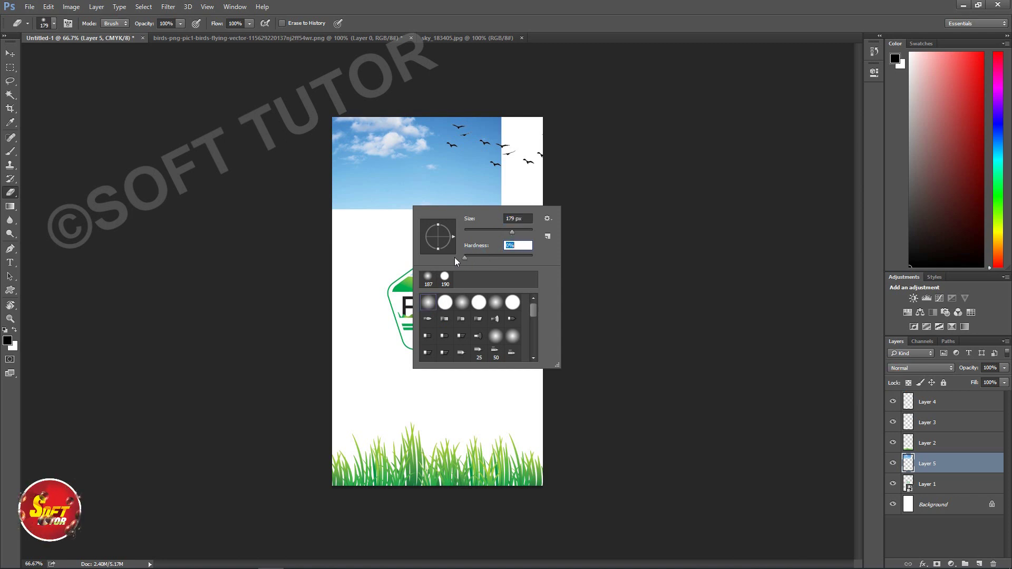
key("Return")
left_click_drag(301, 210, 314, 211)
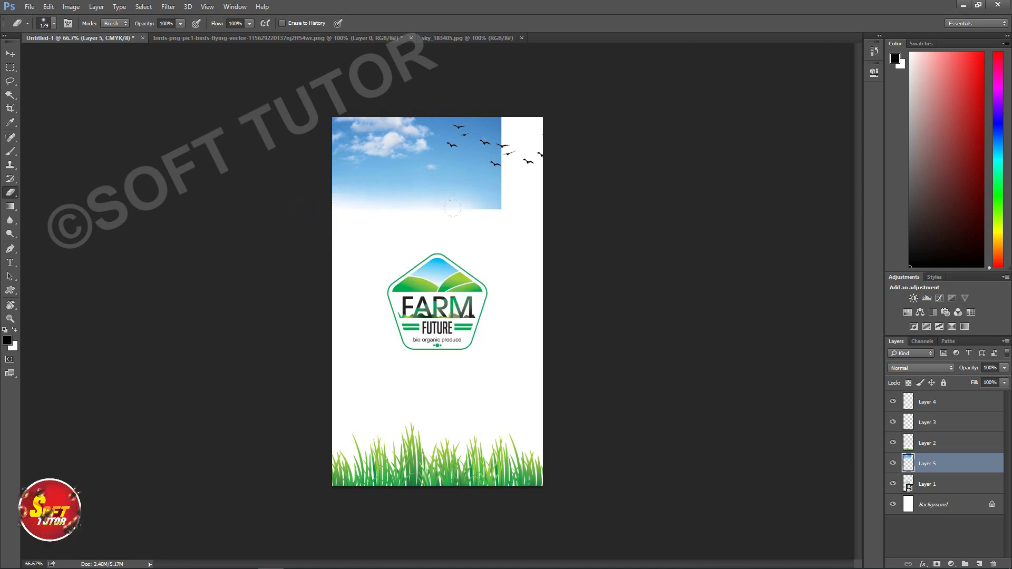
left_click_drag(498, 185, 509, 85)
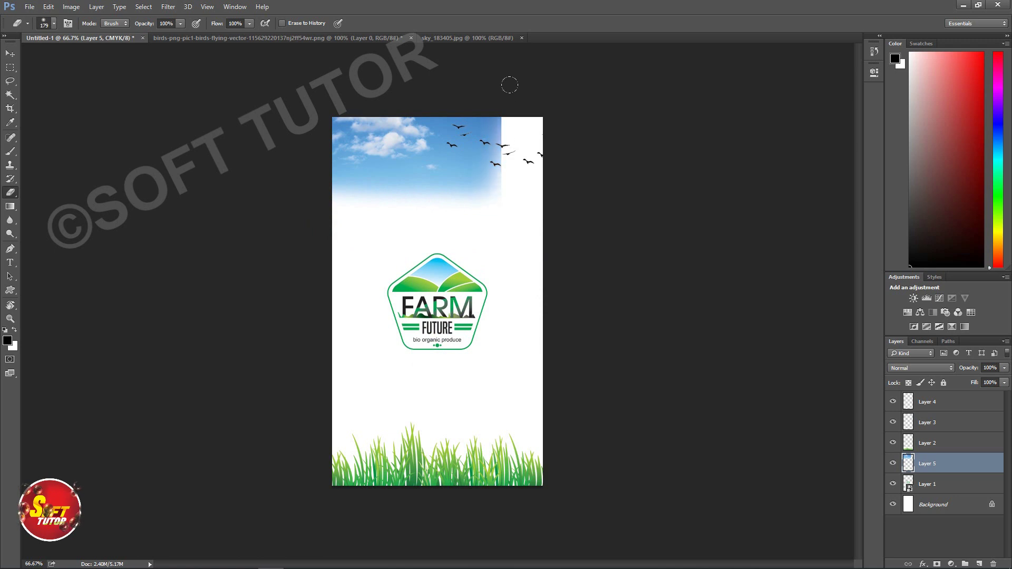
mouse_move(505, 164)
left_mouse_down()
mouse_move(484, 226)
mouse_move(520, 124)
left_mouse_up()
mouse_move(482, 228)
left_mouse_down()
mouse_move(421, 209)
mouse_move(280, 233)
left_mouse_up()
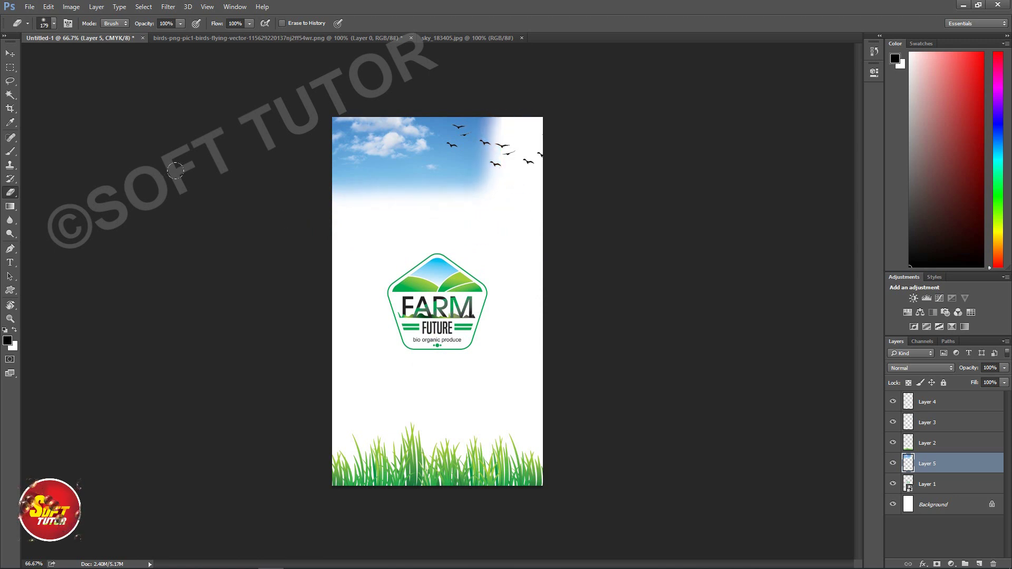
Enlarge the sky to about 123% and move it up to the card's top edge
left_click(10, 53)
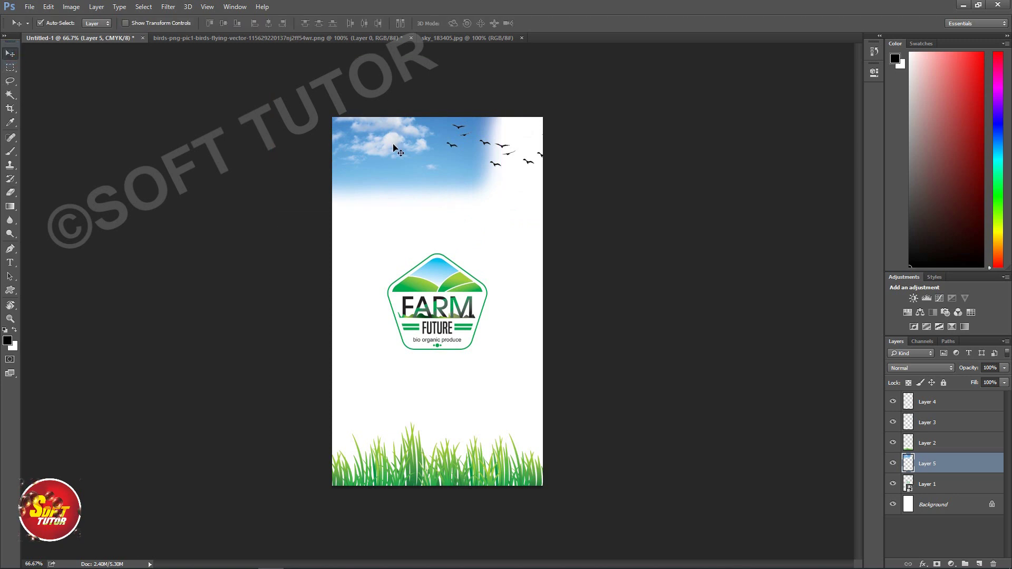
key("ctrl+t")
left_click_drag(508, 208, 572, 226)
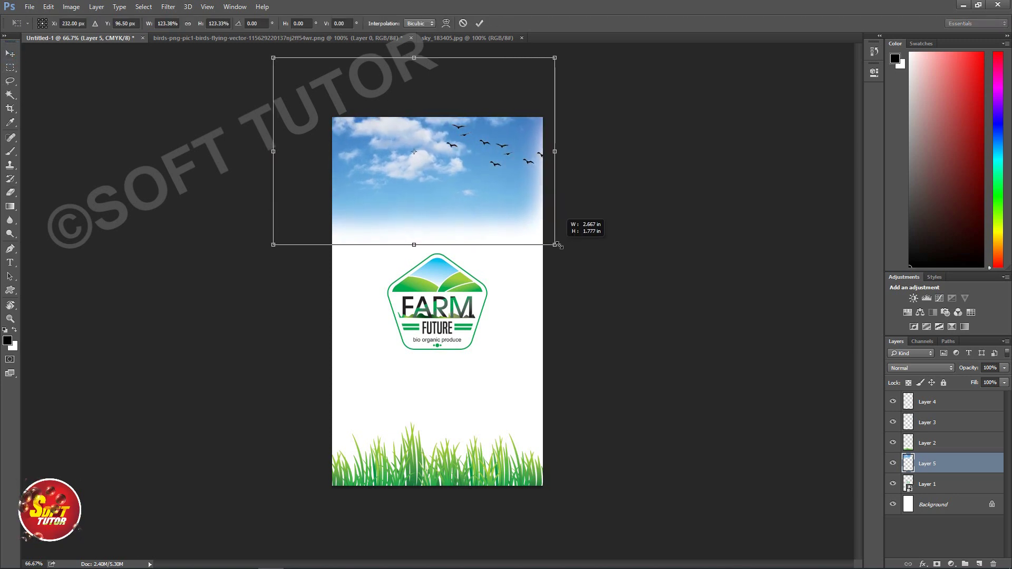
left_click_drag(499, 219, 499, 179)
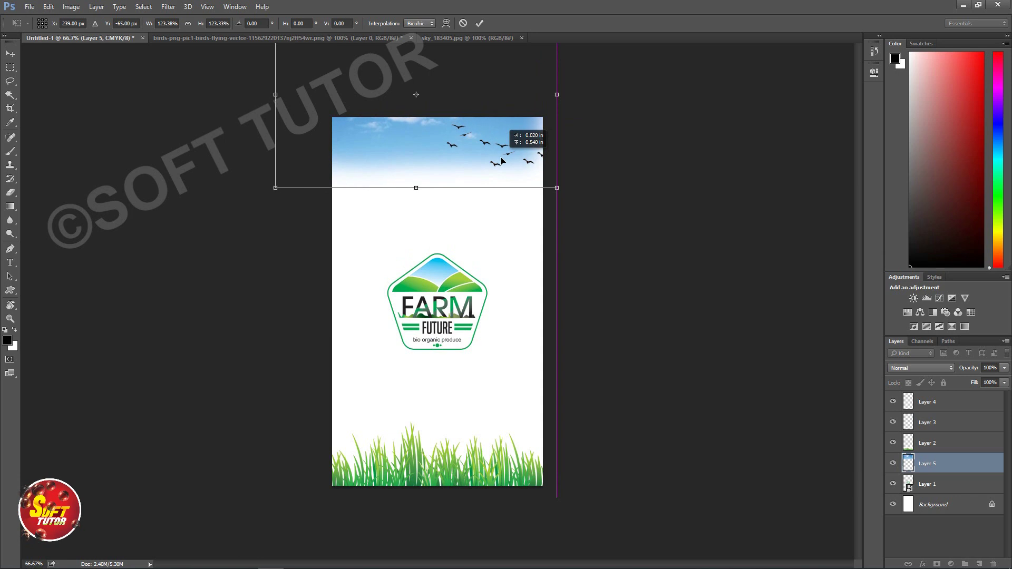
key("Return")
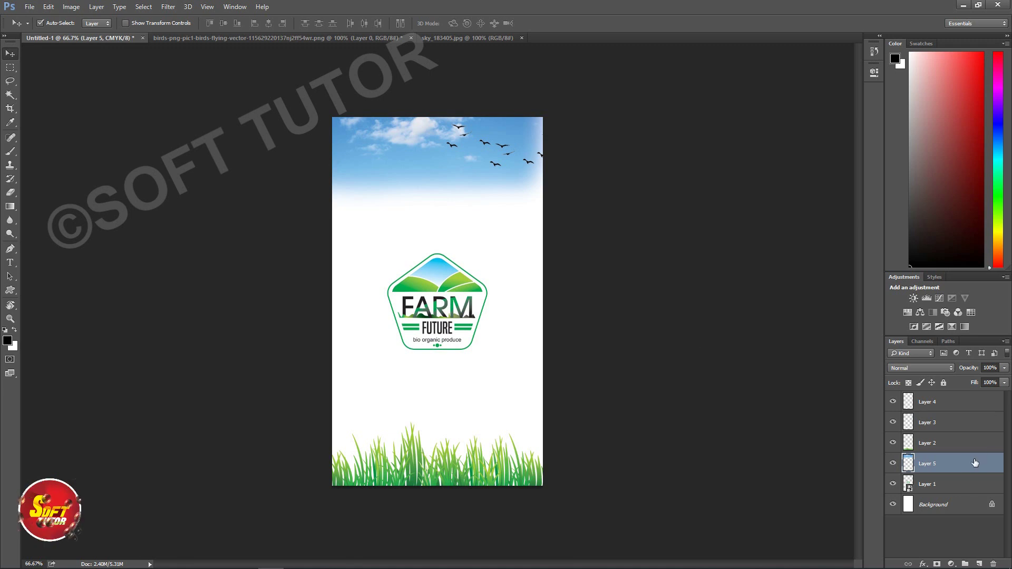
Raise the sky's Hue/Saturation Lightness to +51
left_click(71, 6)
mouse_move(86, 34)
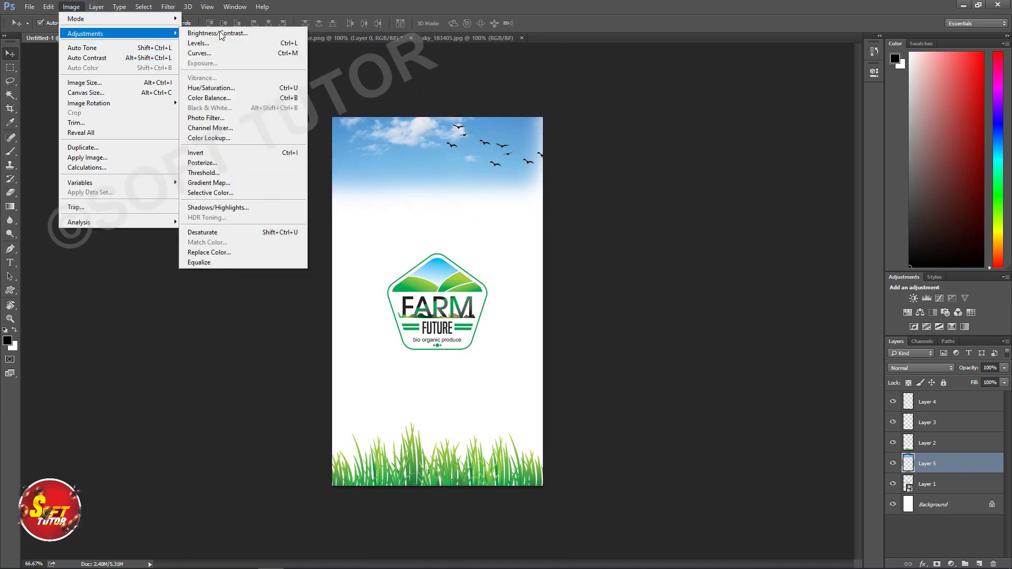
left_click(231, 88)
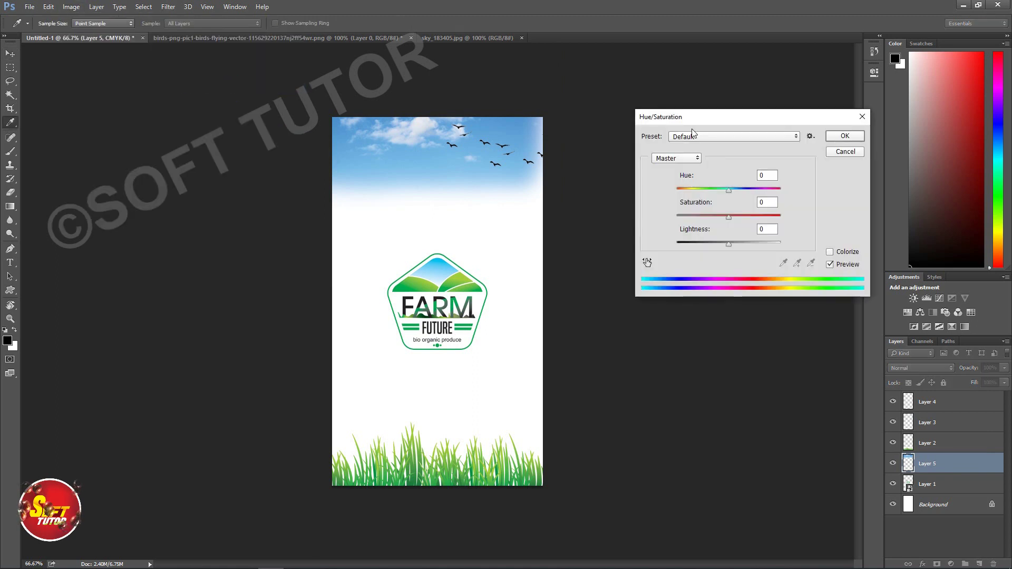
left_click_drag(695, 113, 717, 112)
mouse_move(751, 243)
left_mouse_down()
mouse_move(776, 242)
mouse_move(730, 214)
mouse_move(751, 215)
mouse_move(744, 189)
mouse_move(734, 191)
left_mouse_up()
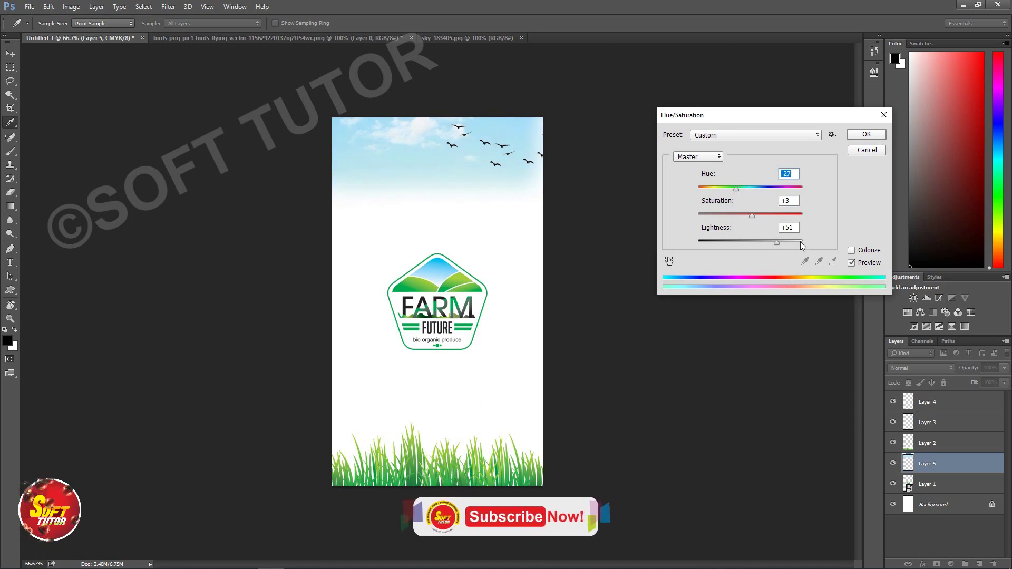
left_click(866, 134)
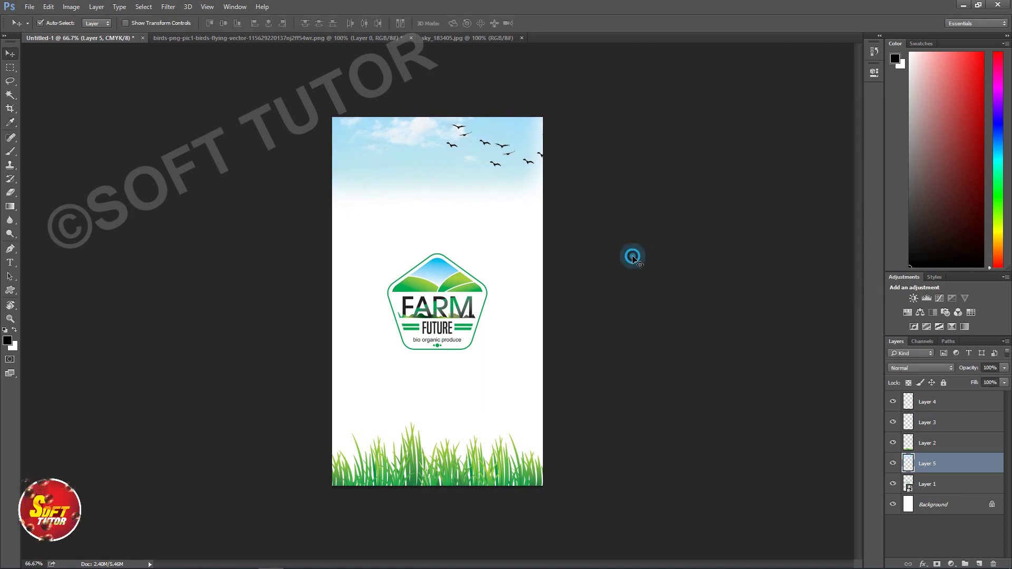
left_click(448, 447)
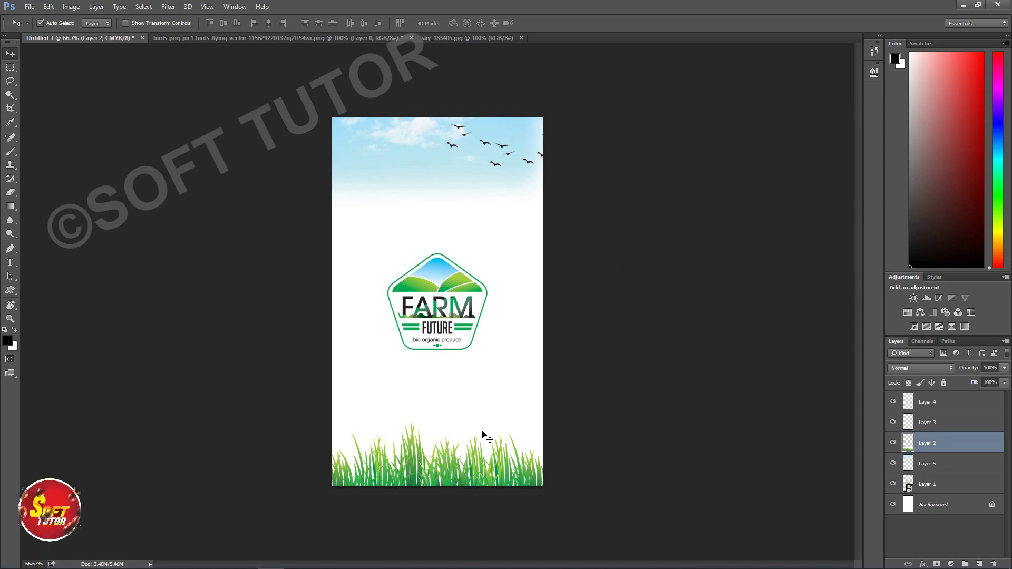
left_click(367, 419)
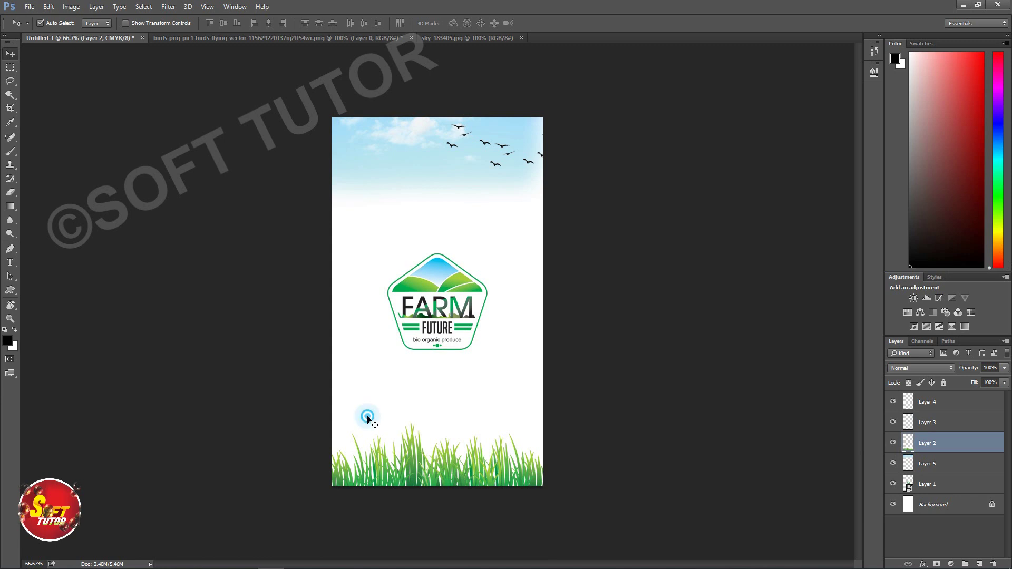
left_click(429, 442)
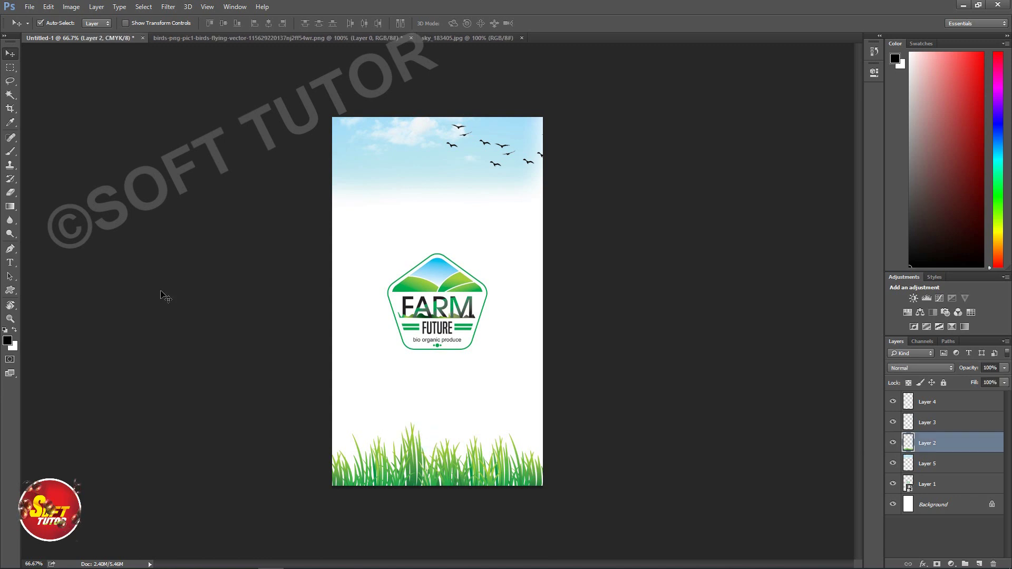
left_click(10, 193)
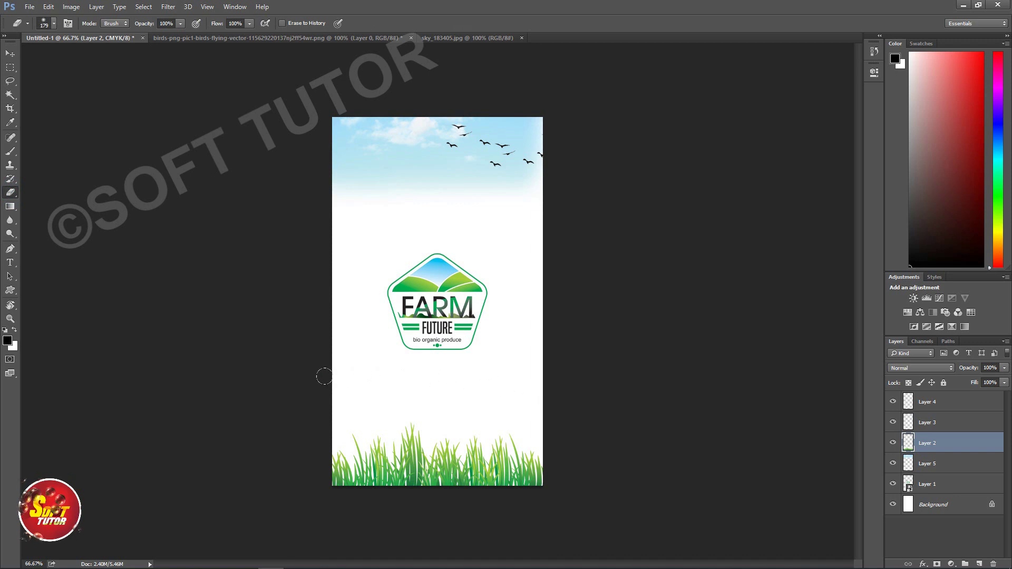
left_click(10, 53)
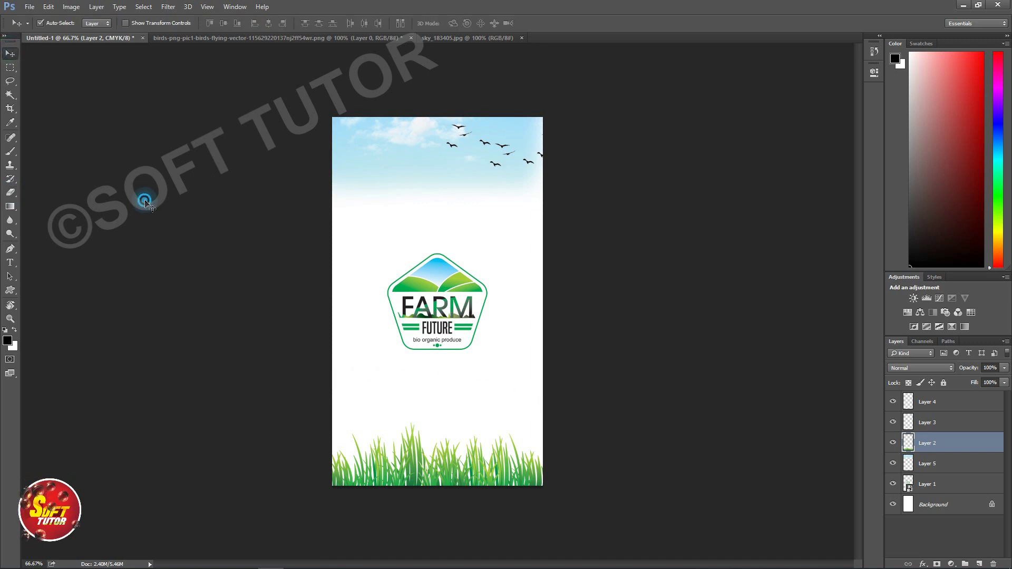
left_click(141, 197)
left_click(937, 399)
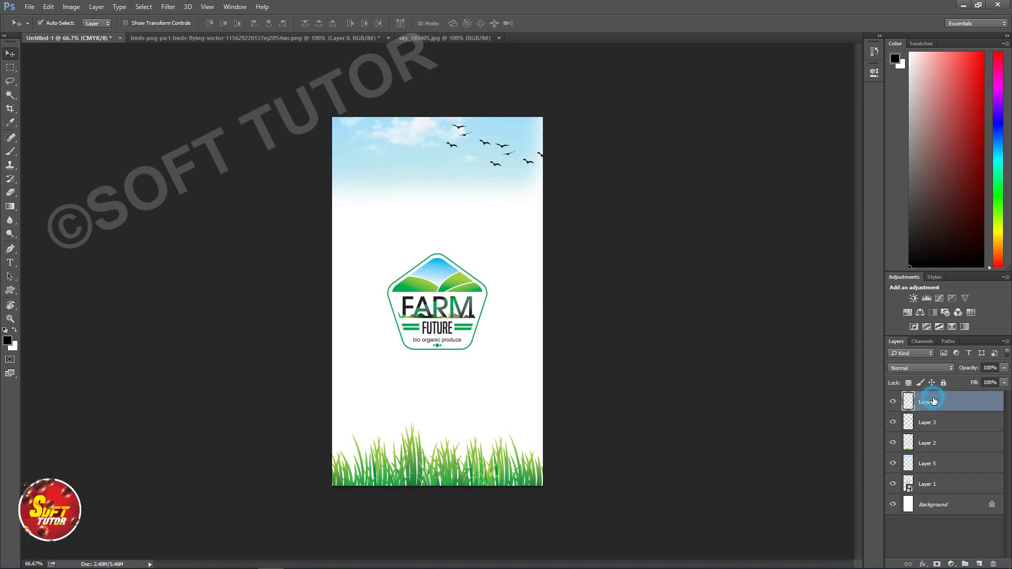
Group the sky, birds, logo and grass layers into a red group named 'front', then hide it
left_click(943, 488, "shift")
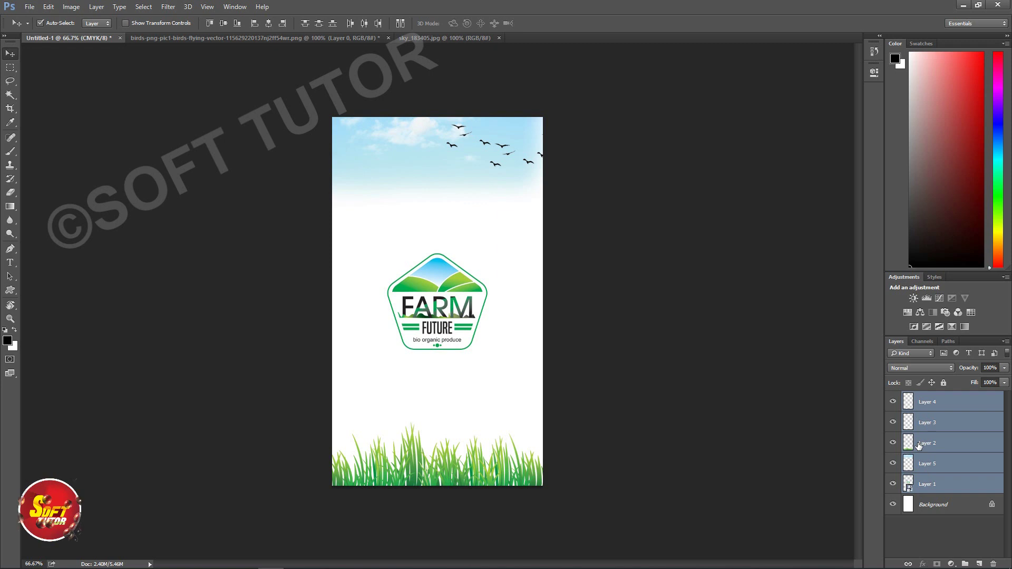
right_click(943, 408)
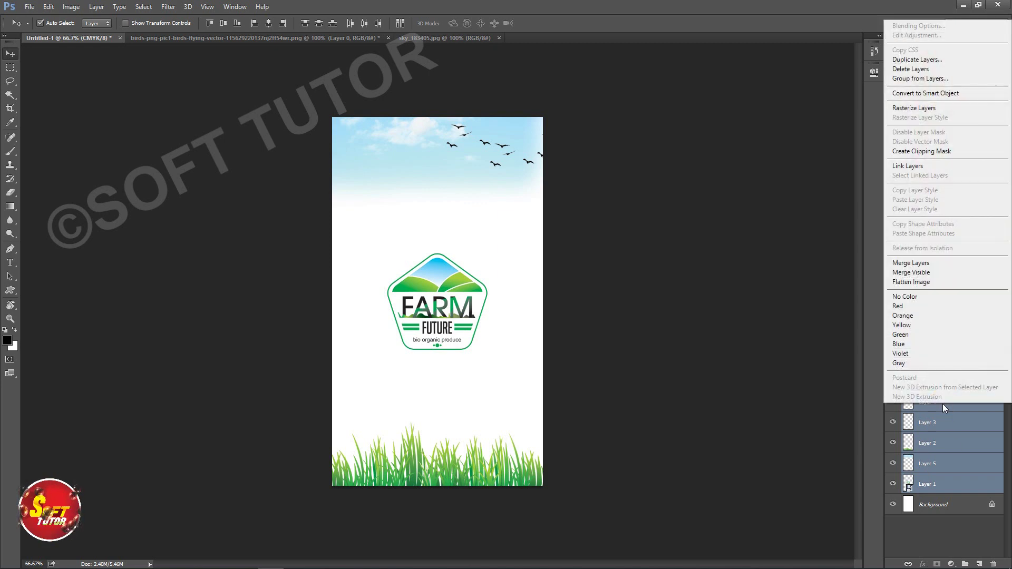
left_click(922, 84)
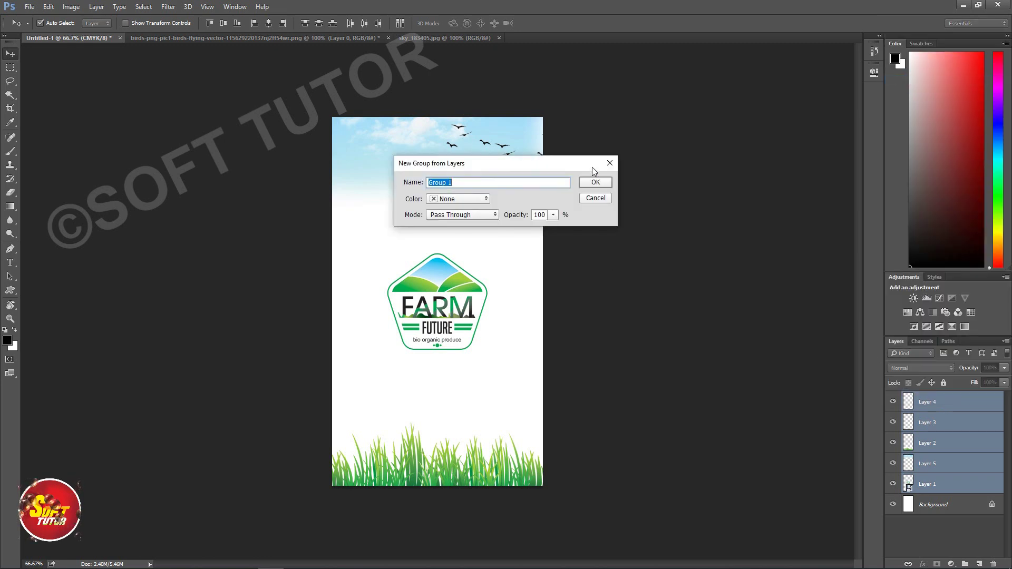
type("front")
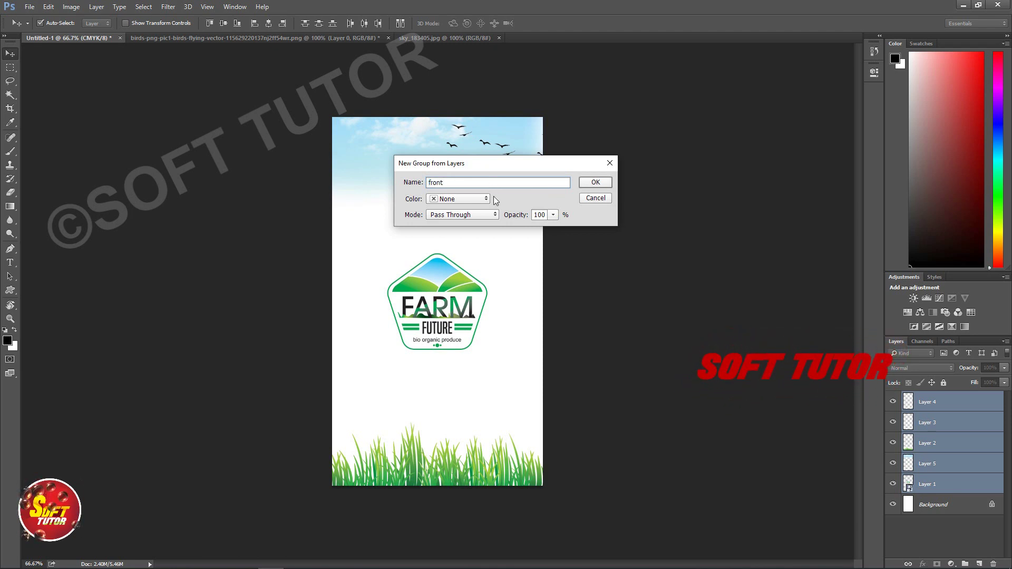
left_click(463, 198)
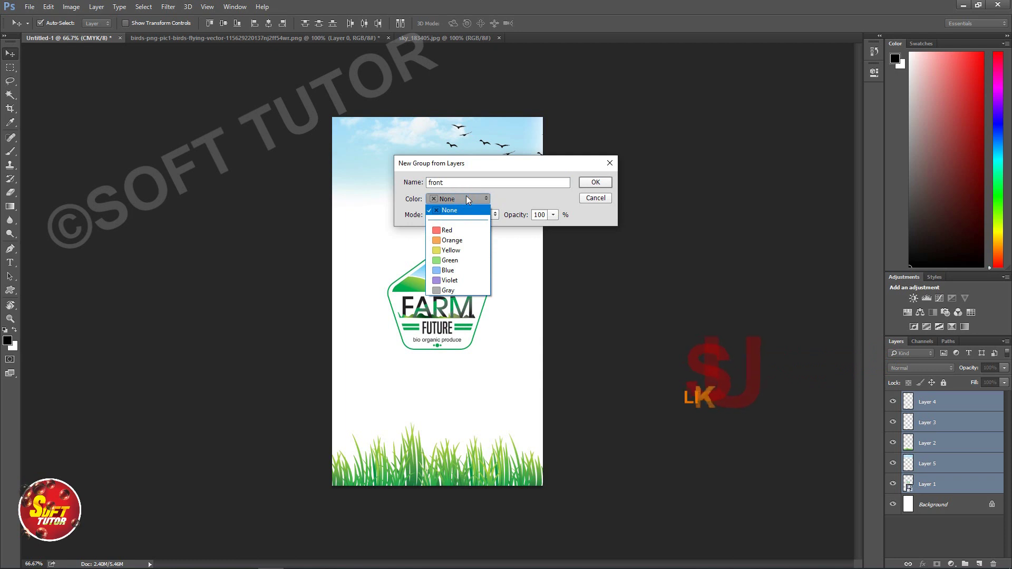
left_click(456, 231)
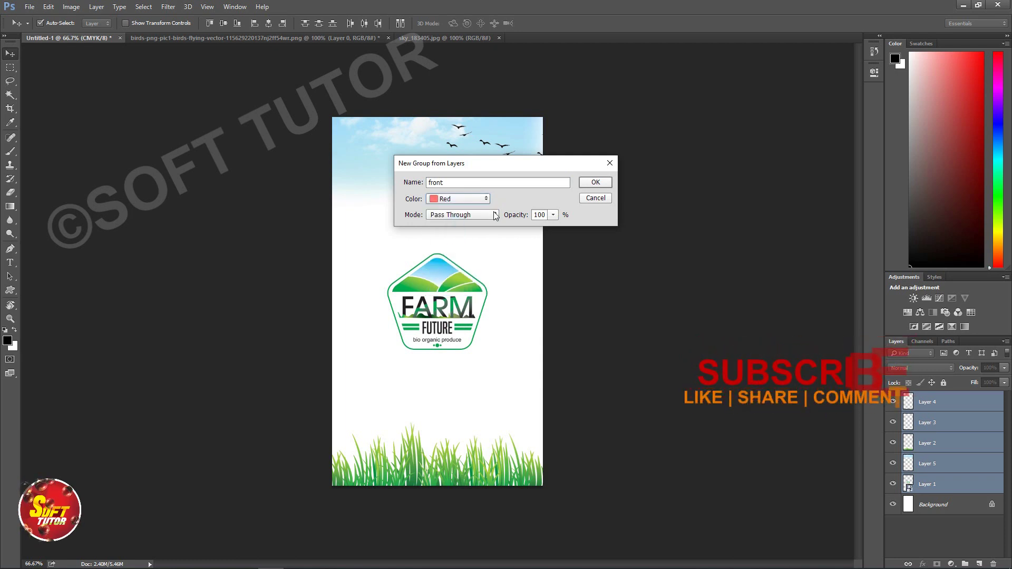
left_click(590, 189)
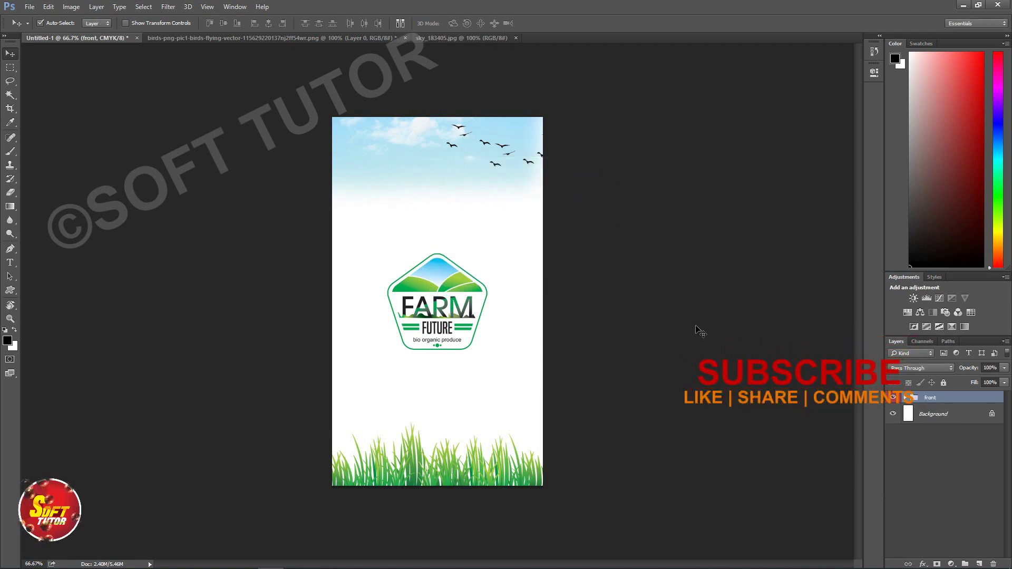
left_click(893, 398)
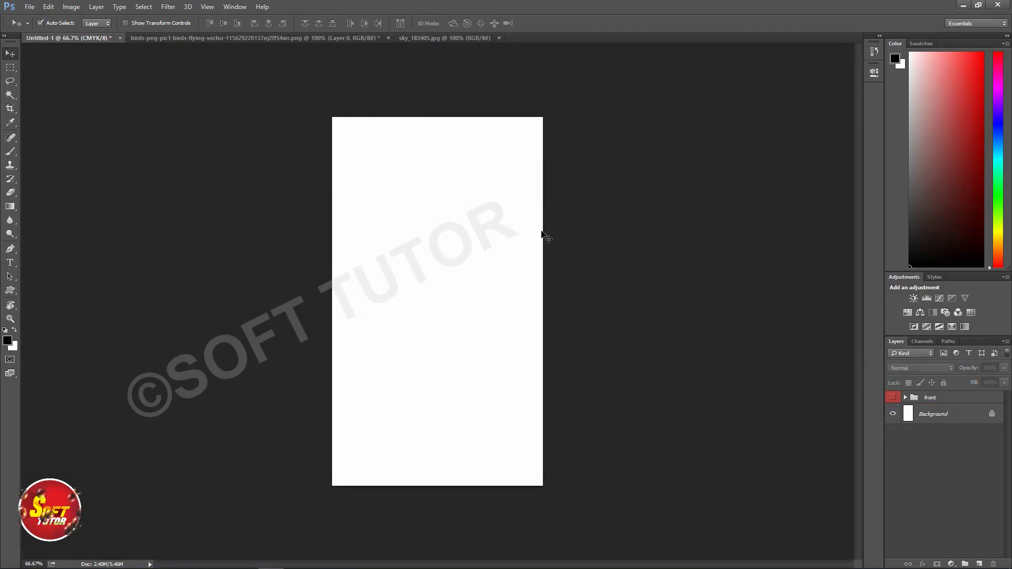
Add a new layer and marquee-select a band across the top of the card
left_click(574, 218)
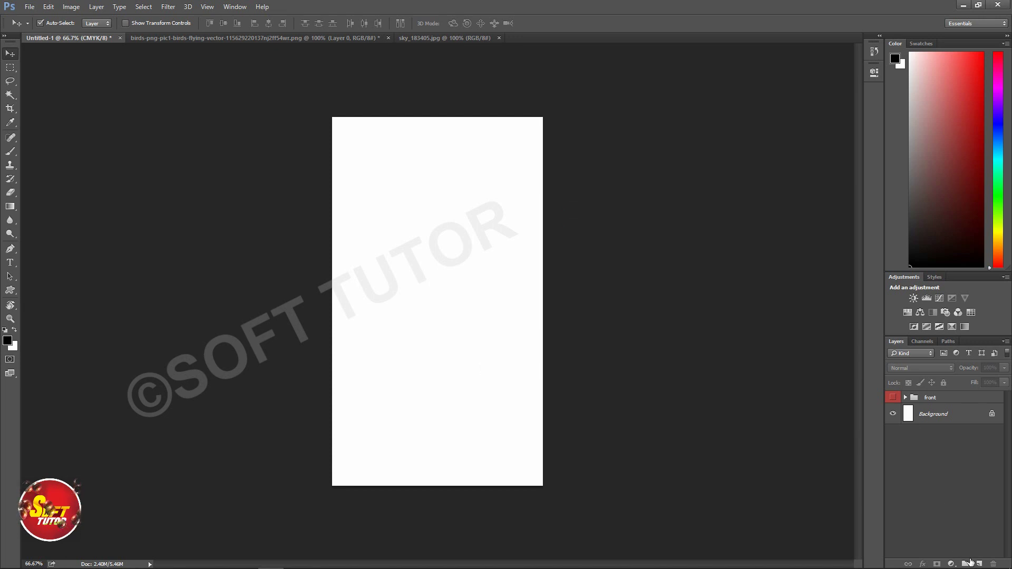
left_click(978, 563)
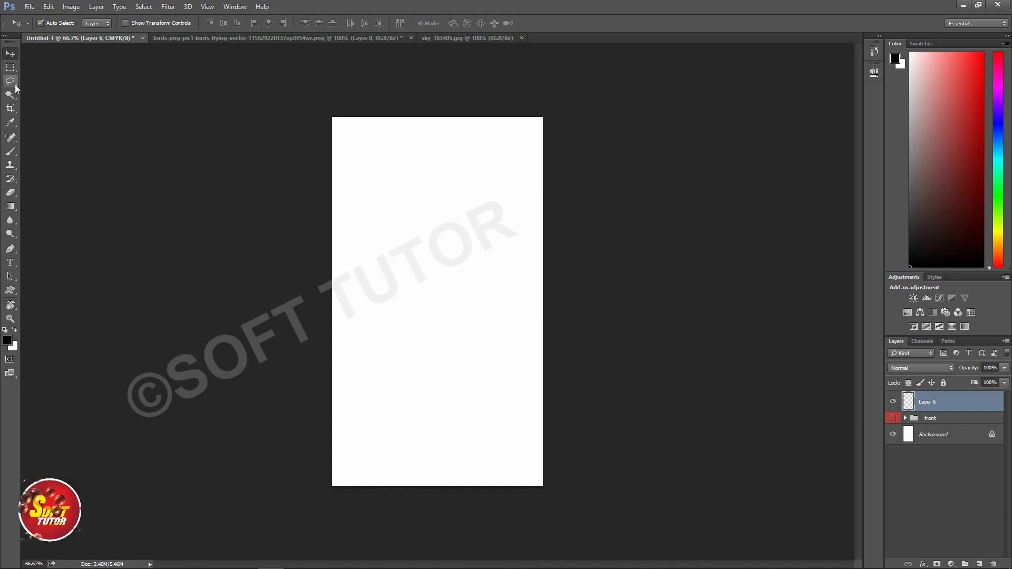
left_click(10, 68)
left_click_drag(318, 116, 593, 212)
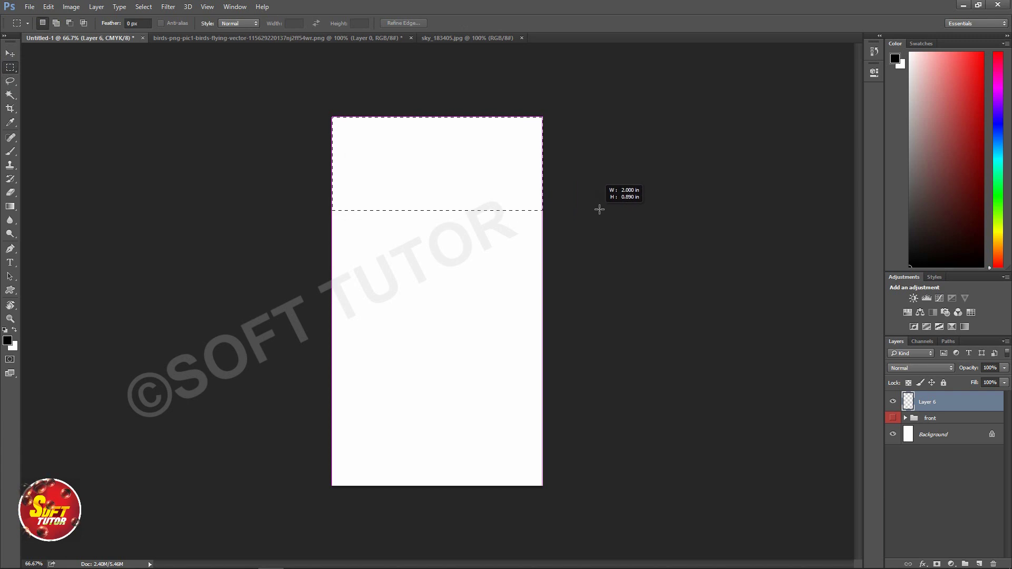
left_click_drag(593, 211, 601, 207)
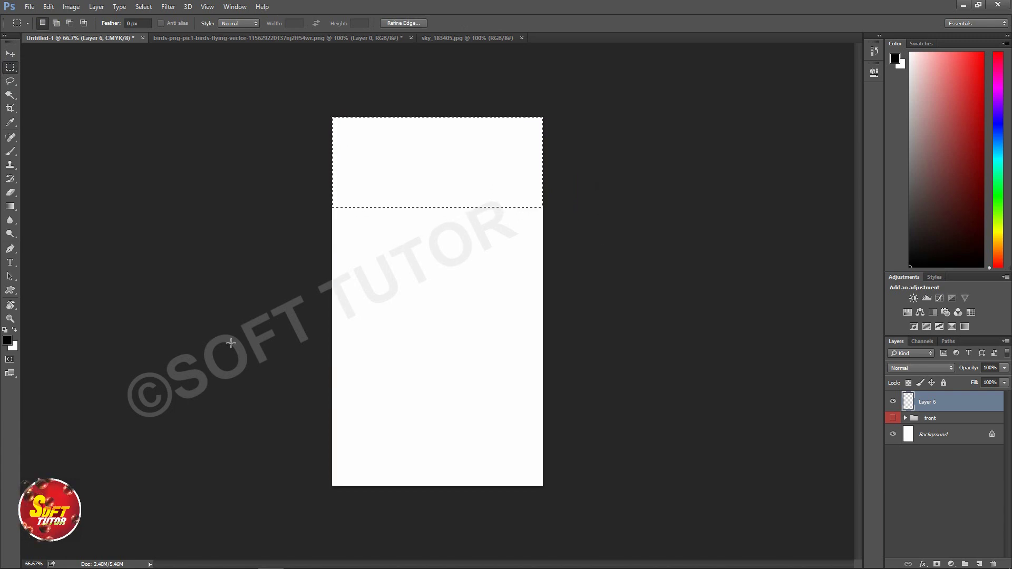
Fill the top band with green from Swatches using the Paint Bucket, then deselect
left_click(921, 44)
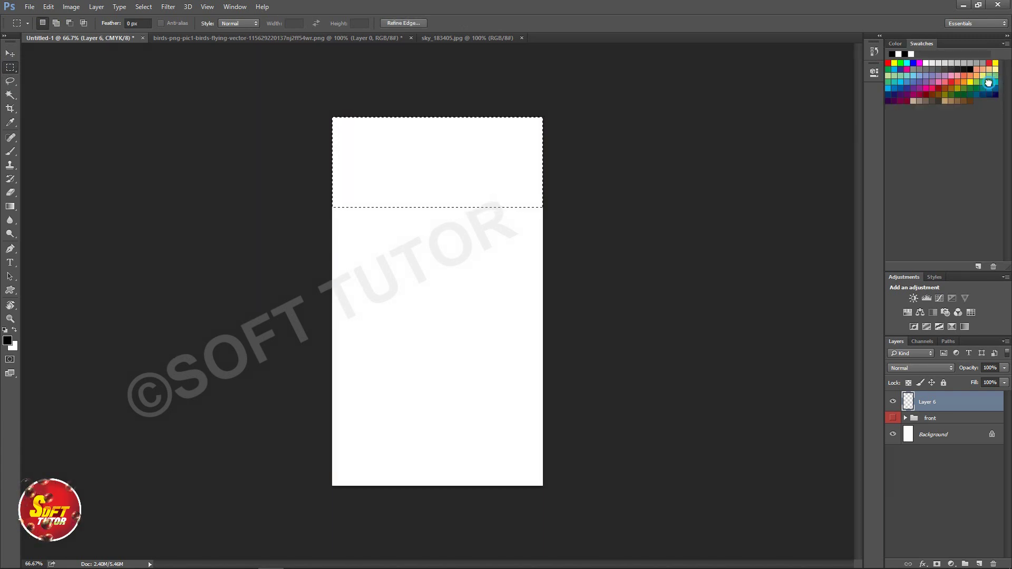
left_click(988, 82)
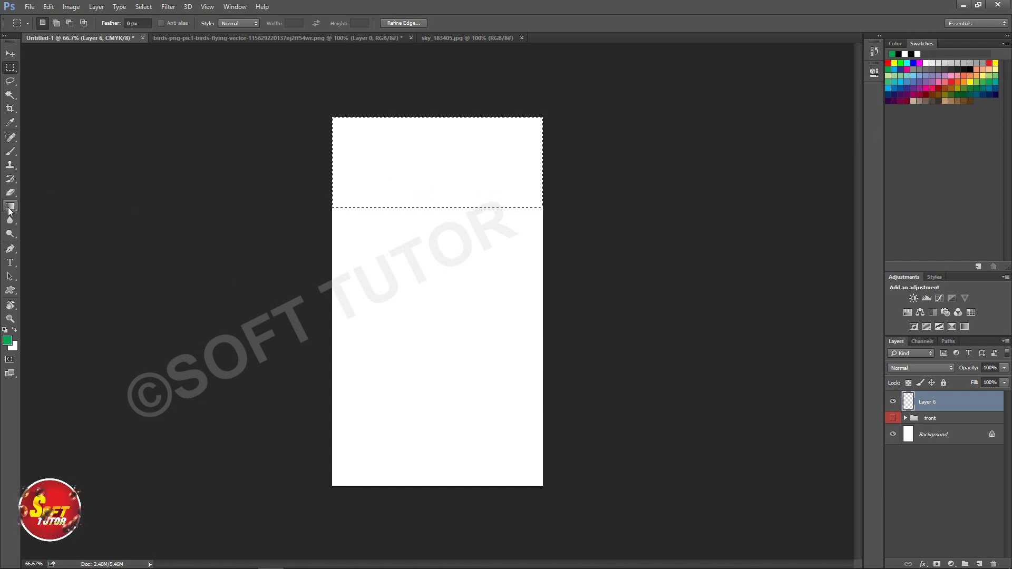
left_click_drag(9, 210, 45, 214)
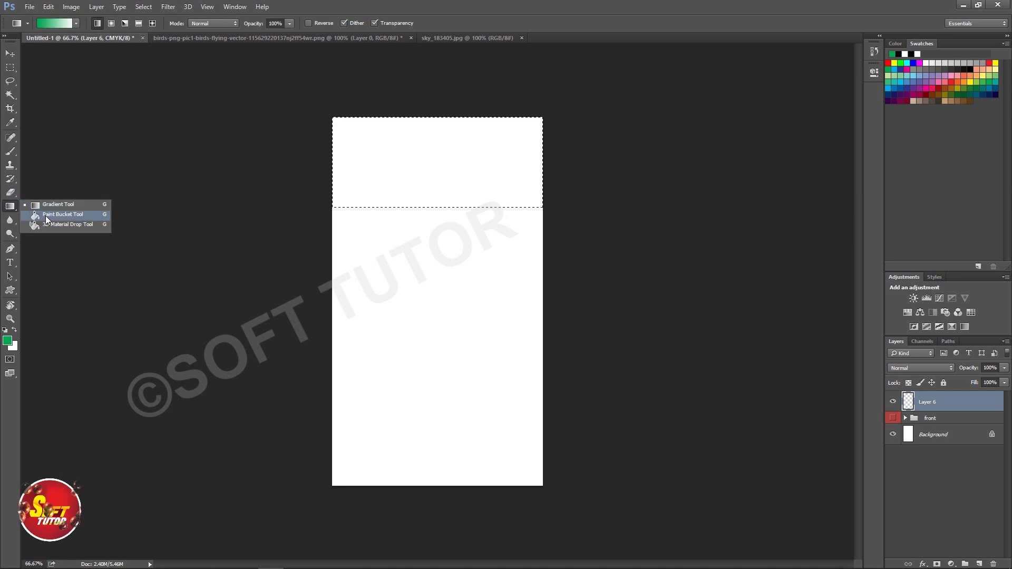
left_click(46, 216)
left_click(399, 154)
key("v")
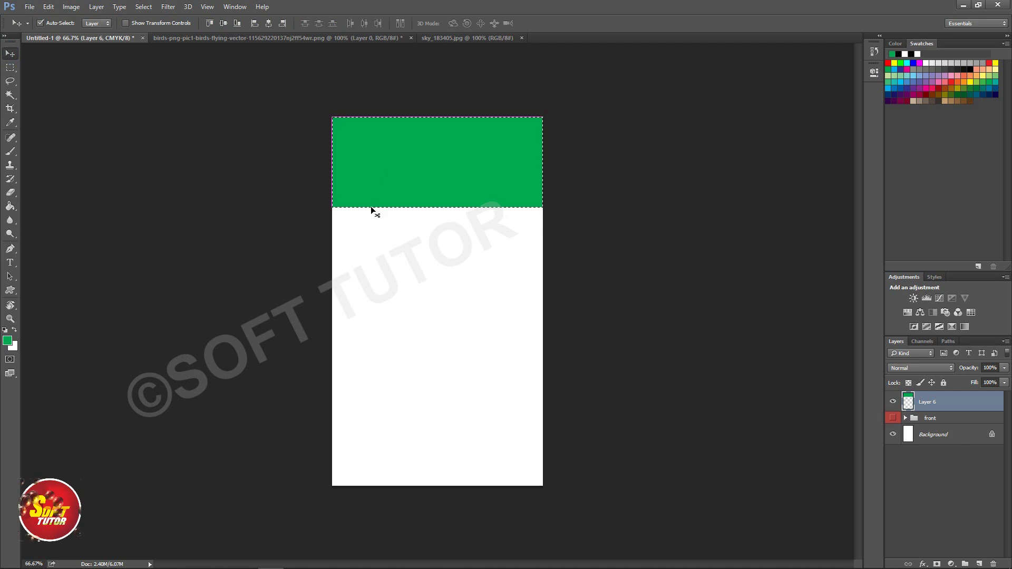
left_click(143, 6)
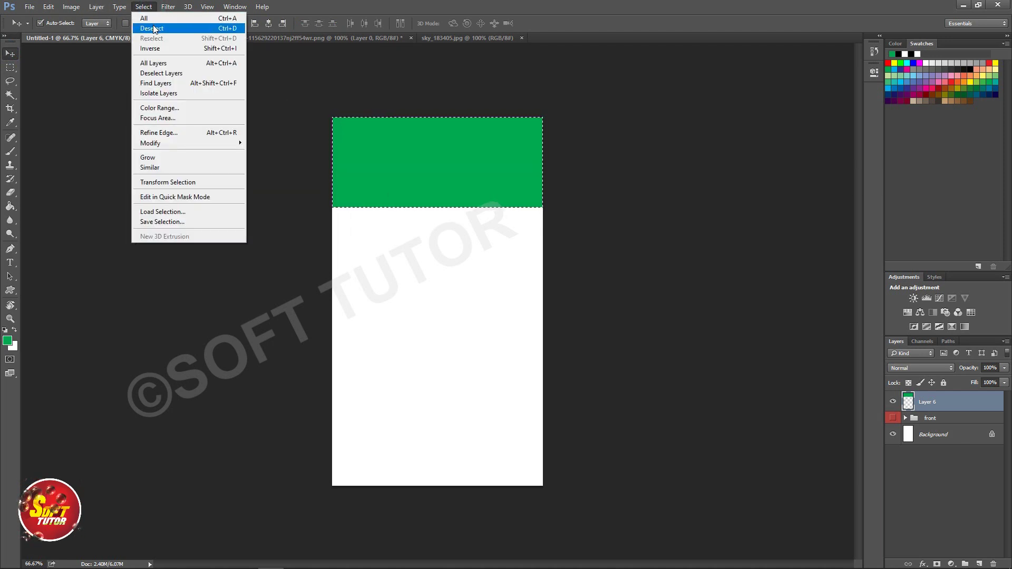
left_click(152, 28)
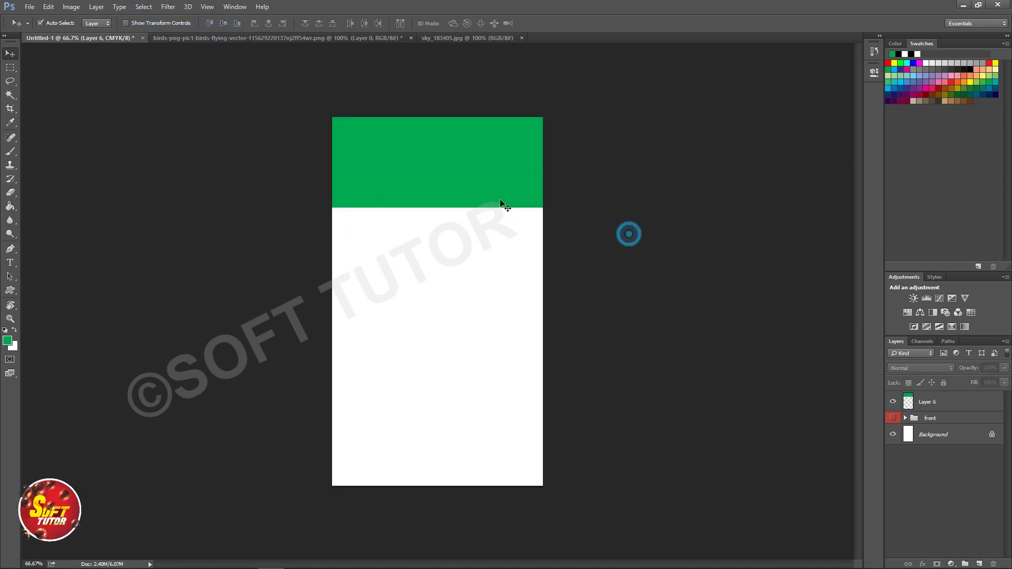
left_click(466, 183)
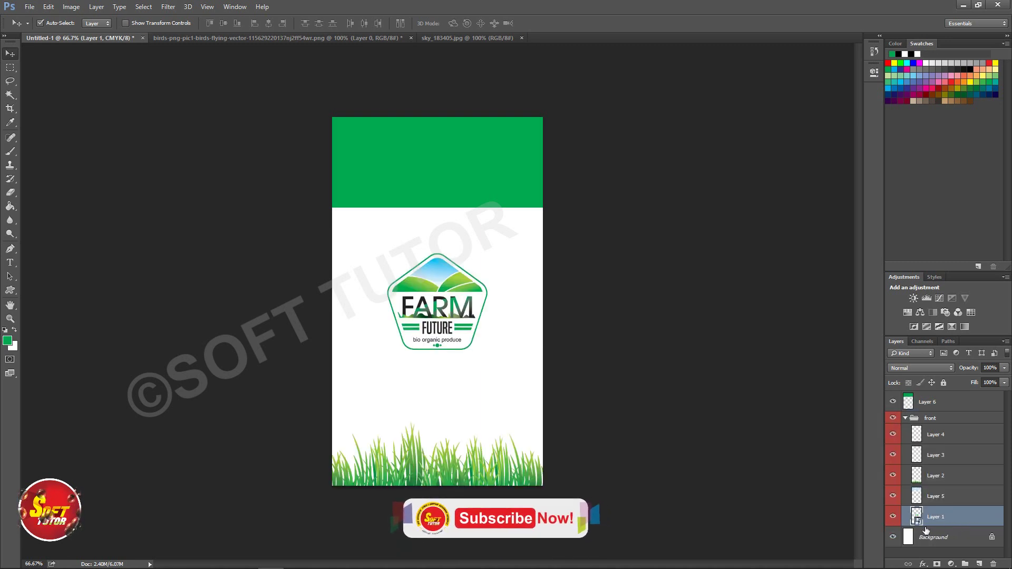
Duplicate the grass layer to the top of the stack and hide the collapsed front group
left_click(893, 476)
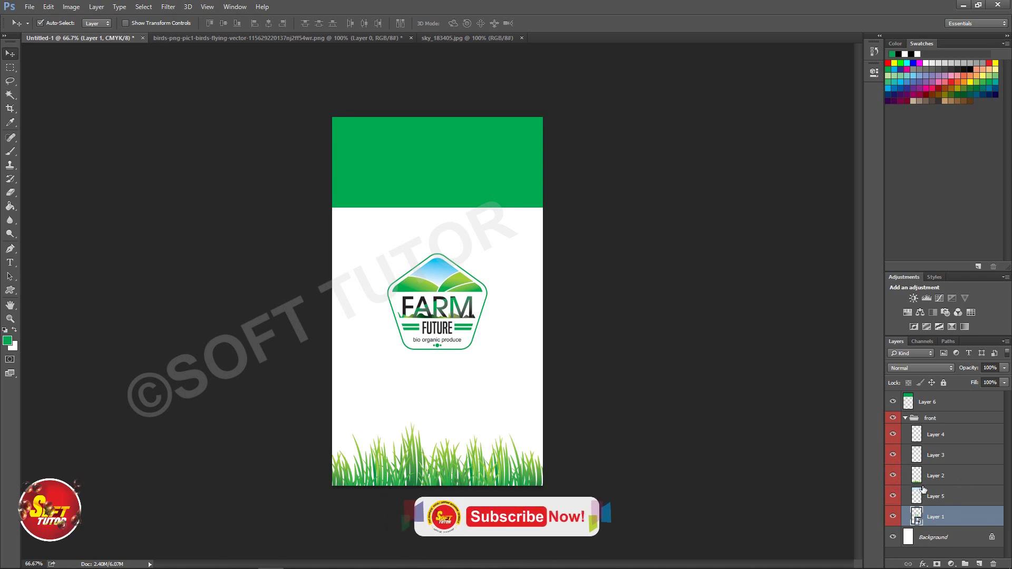
left_click(893, 476)
left_click(954, 475)
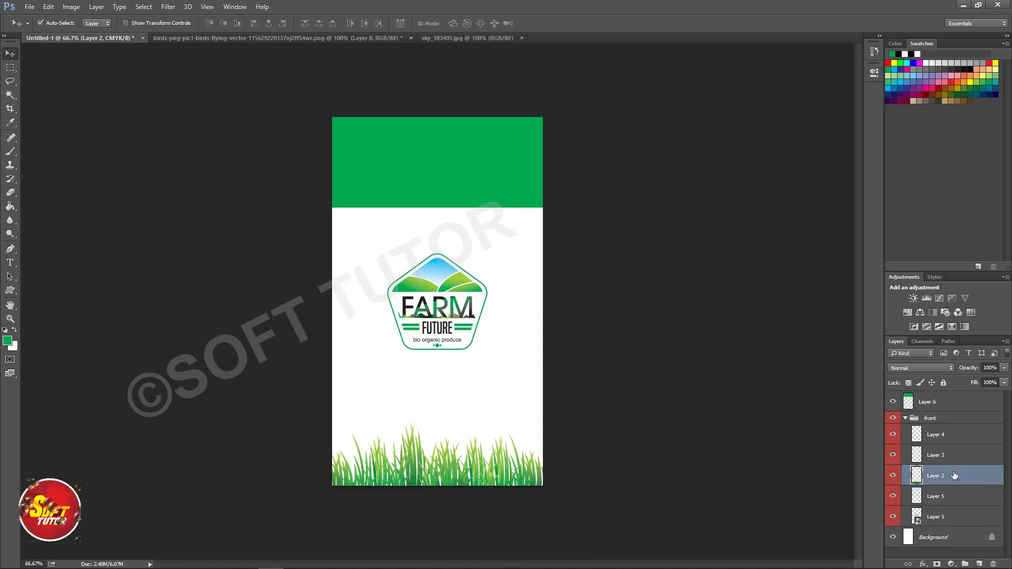
right_click(949, 477)
left_click(927, 129)
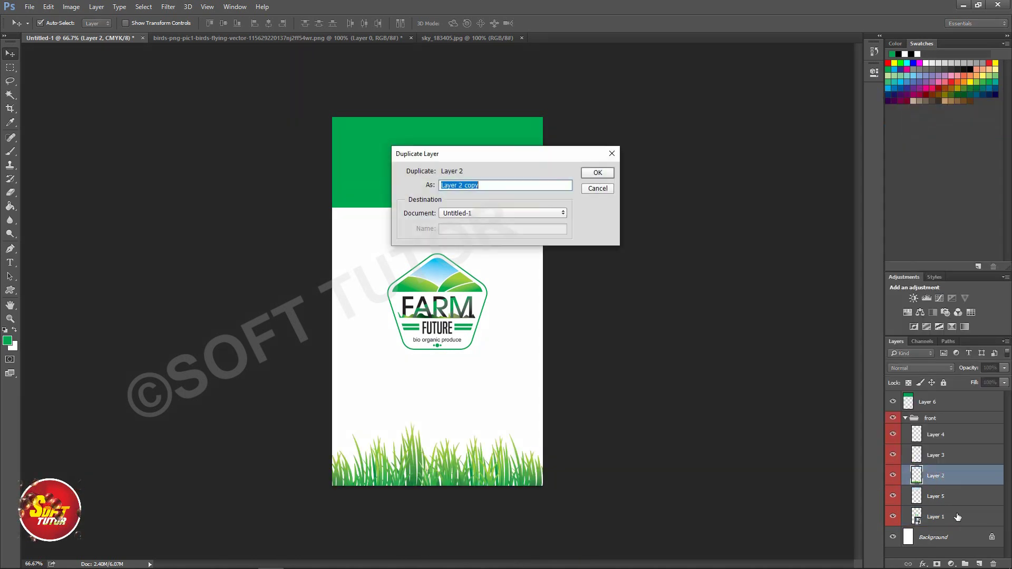
left_click(597, 173)
left_click_drag(945, 477, 933, 396)
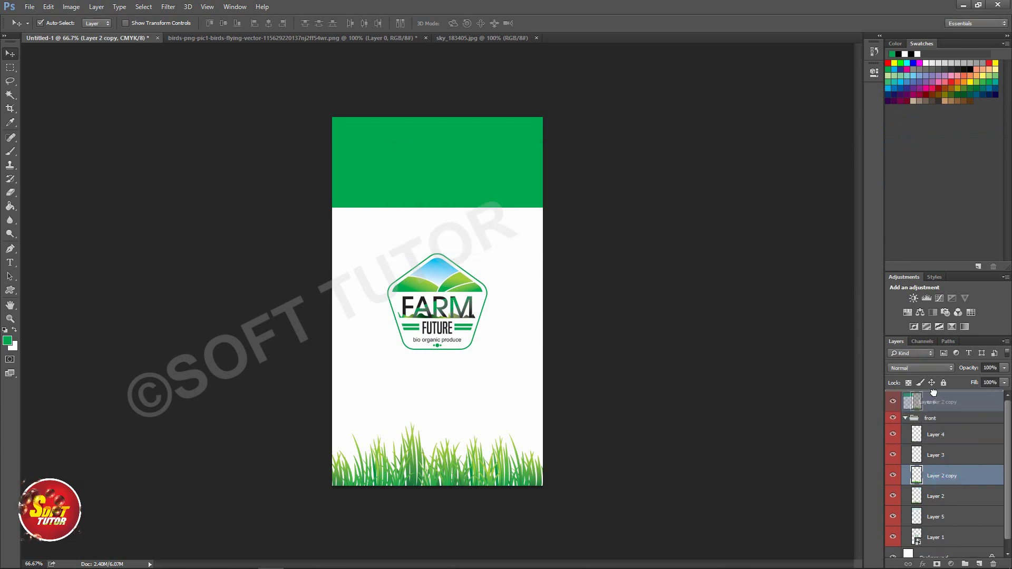
left_click(904, 438)
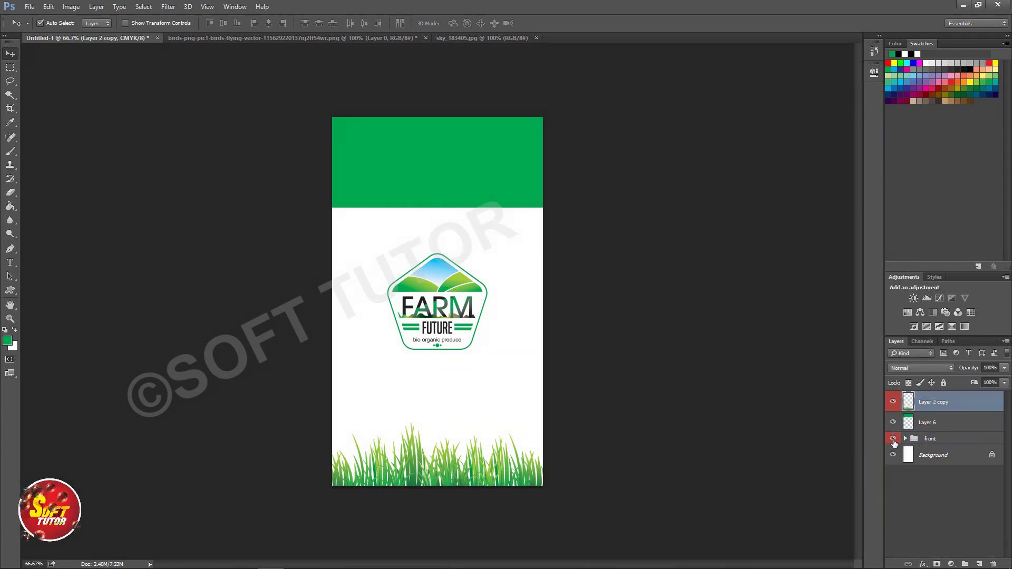
left_click(892, 438)
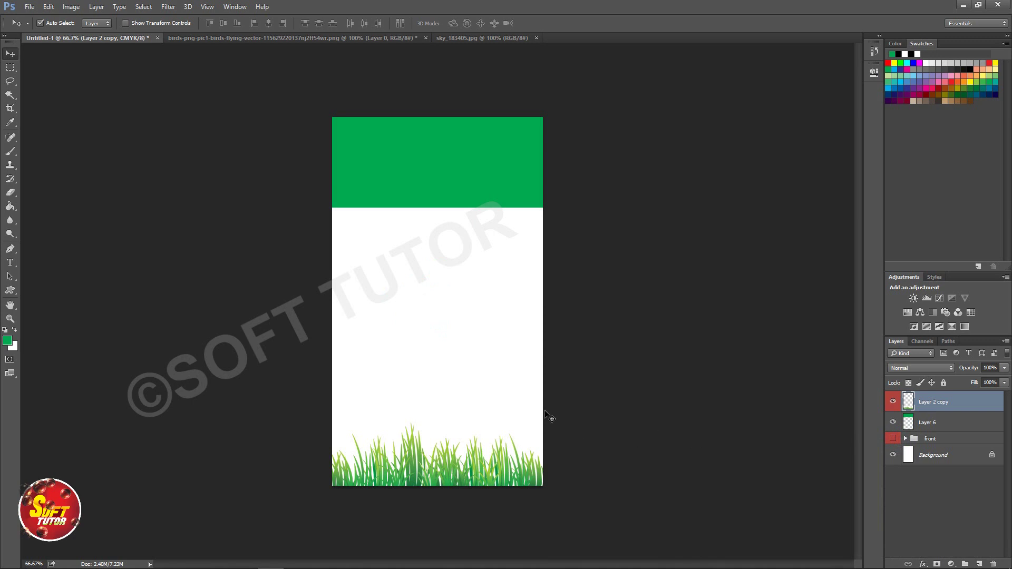
Add the person's name as a text line just below the green band
left_click(455, 185)
left_click(425, 264)
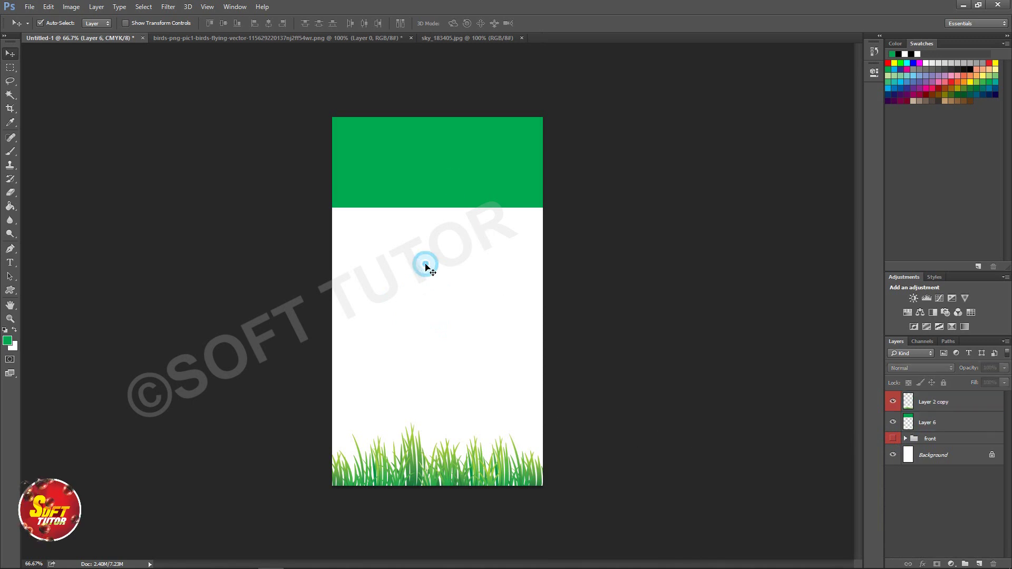
key("t")
left_click(406, 260)
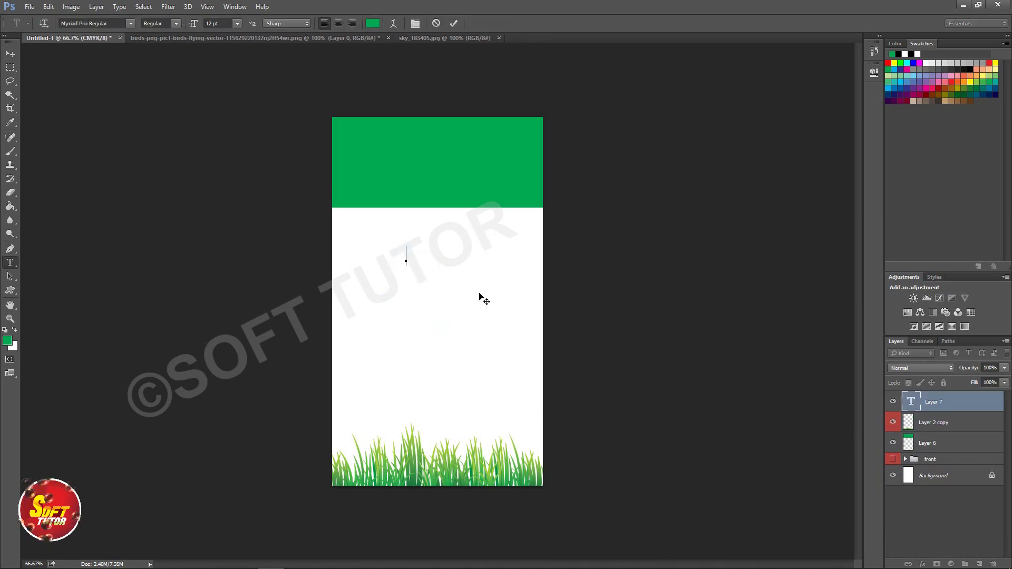
type("GANE")
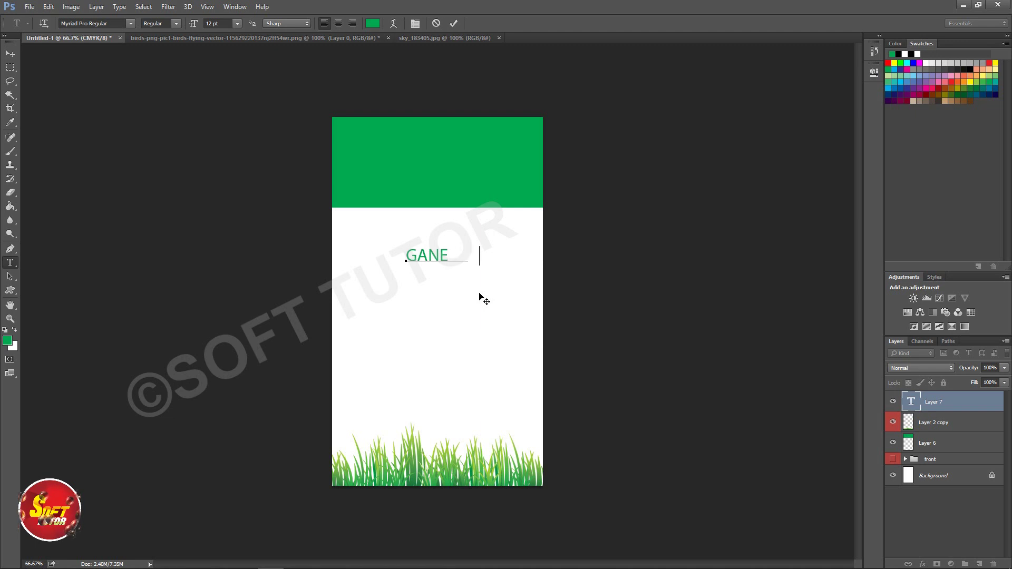
left_click(453, 24)
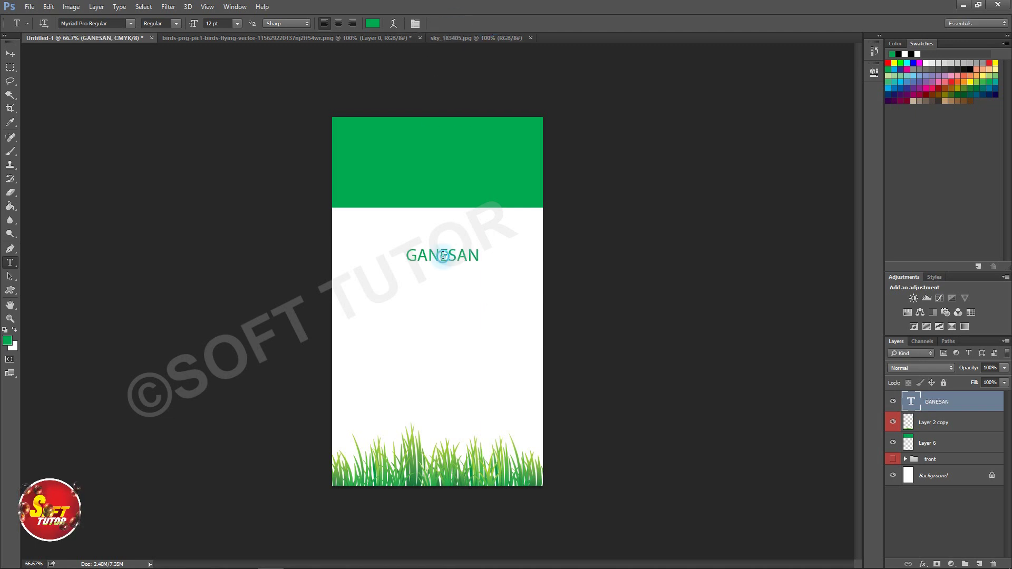
Recolour the name text white in the Color Picker
double_click(443, 255)
left_click(373, 23)
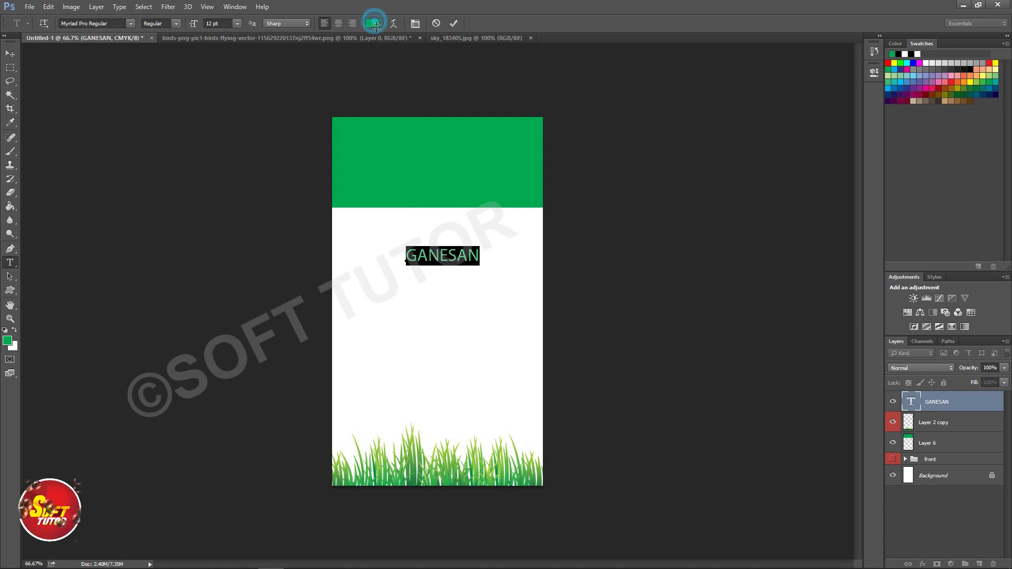
left_click_drag(486, 196, 336, 127)
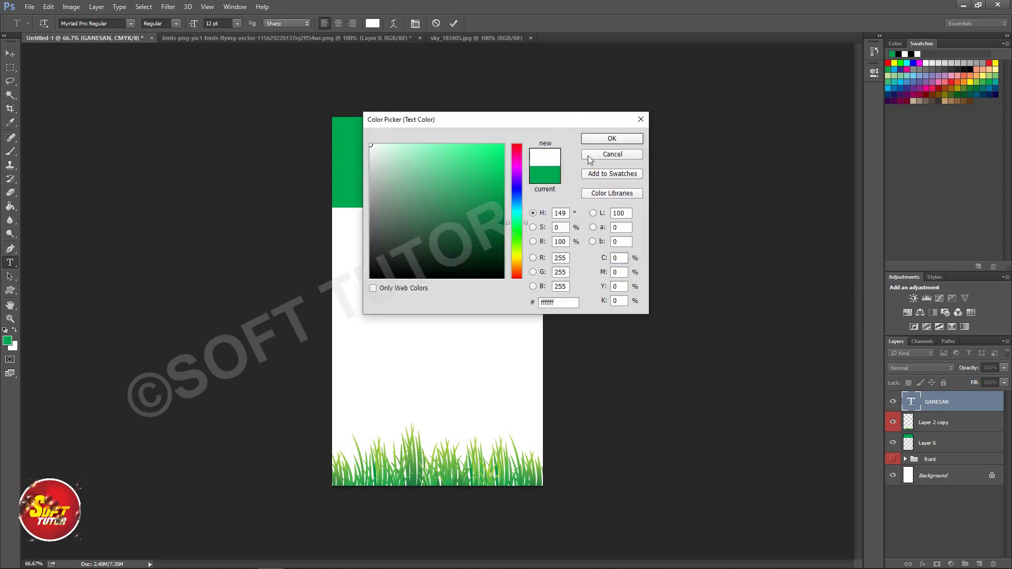
left_click(594, 138)
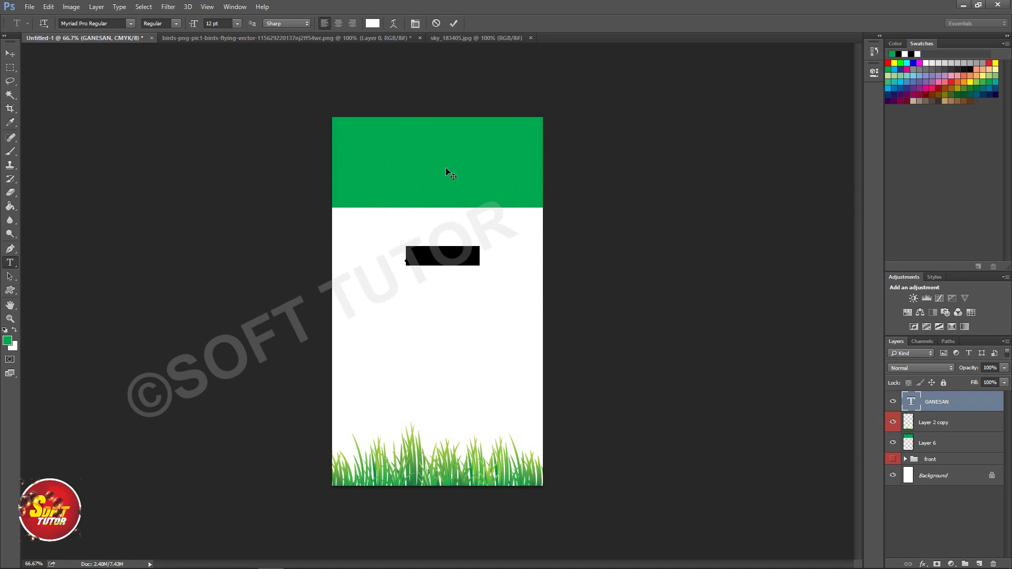
left_click(453, 23)
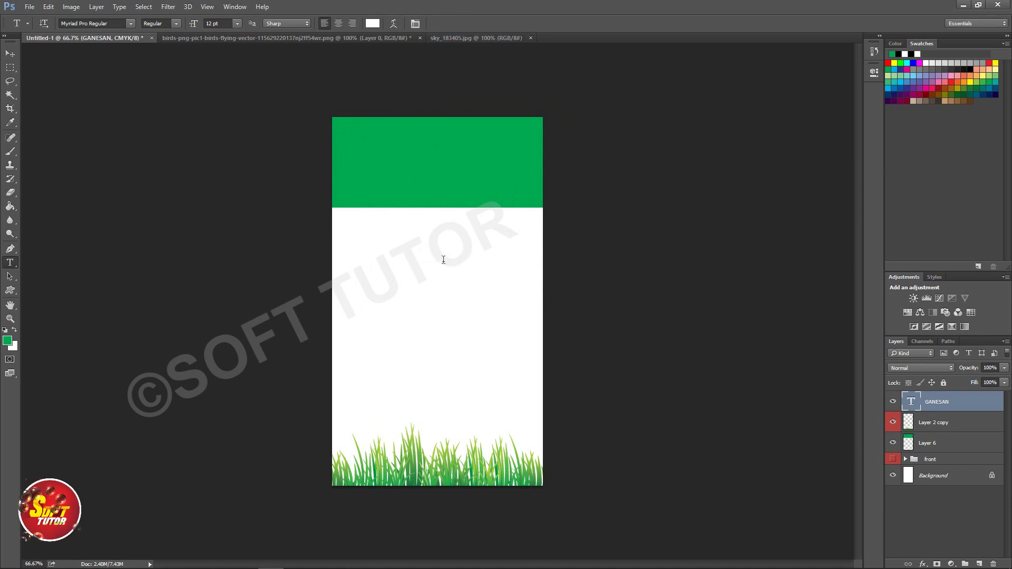
key("ctrl+t")
Move the name up into the green band, centred horizontally
left_click_drag(456, 259, 445, 182)
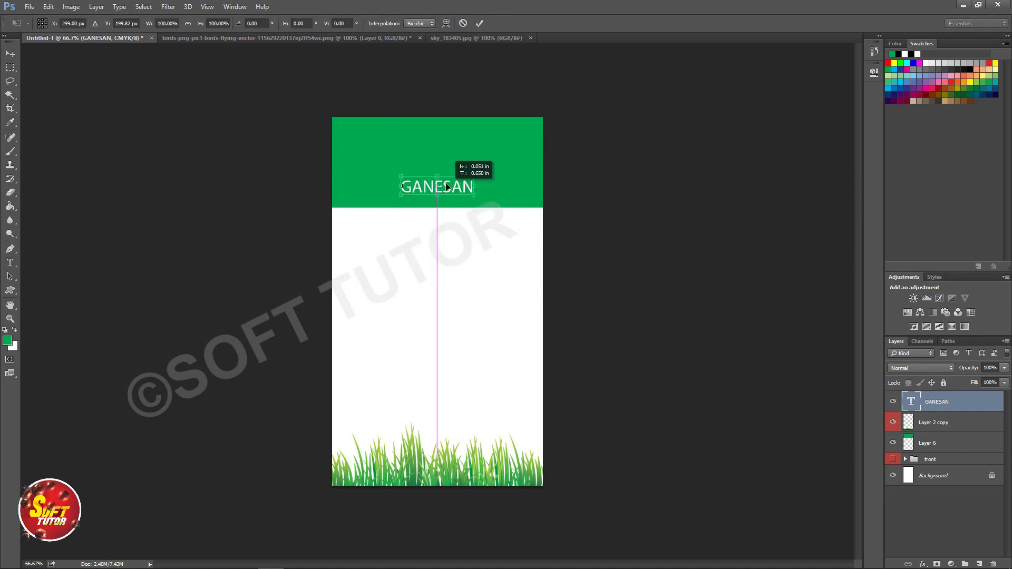
left_click_drag(445, 178, 449, 177)
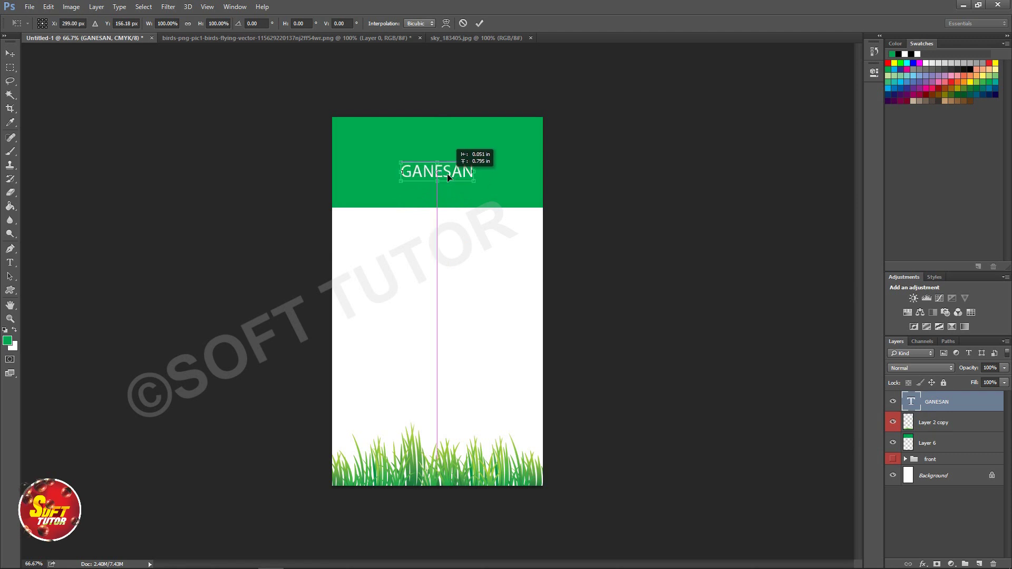
key("Return")
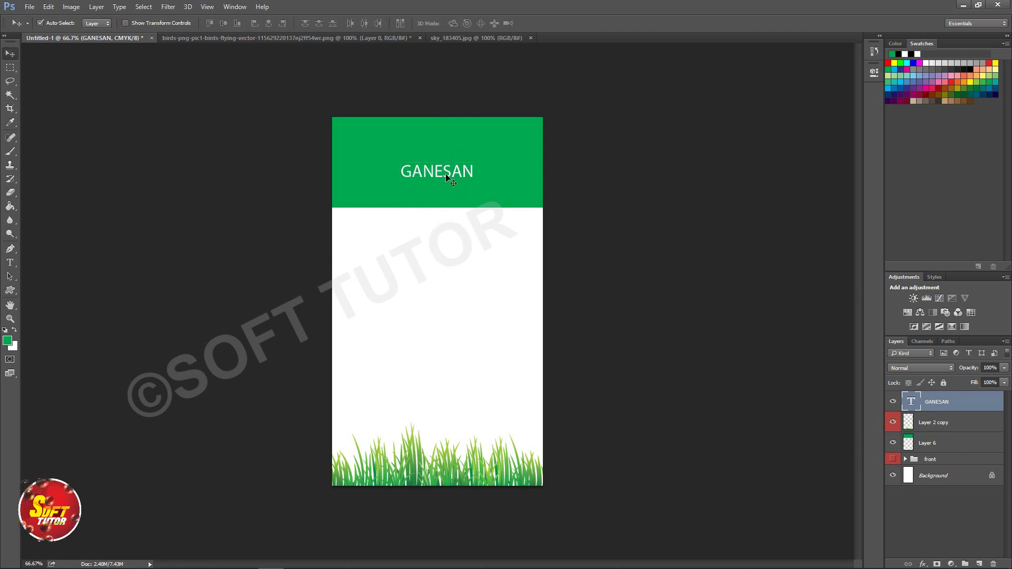
Shorten the green band from its bottom edge
left_click(445, 191)
key("ctrl+t")
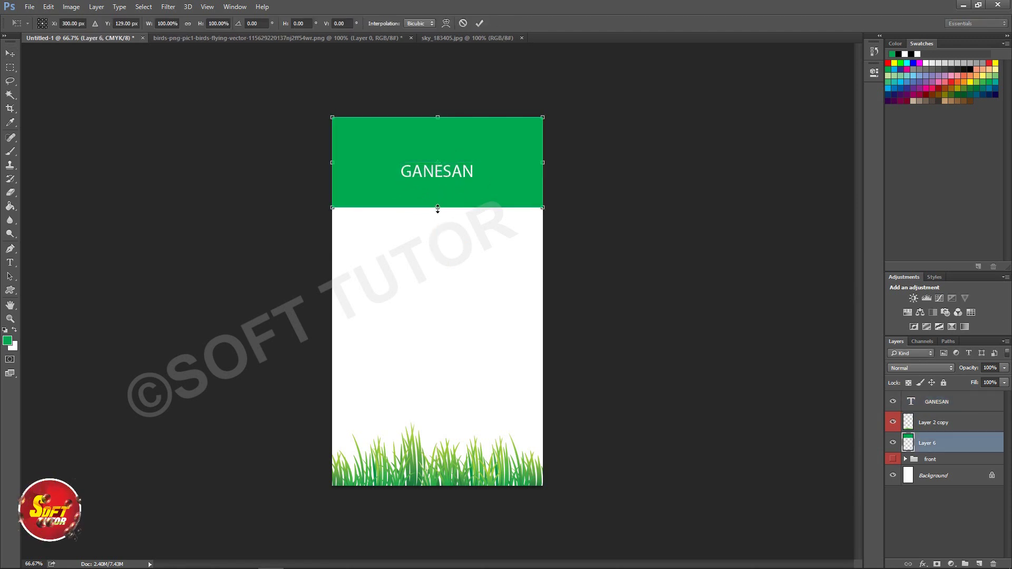
left_click_drag(437, 207, 436, 182)
key("Return")
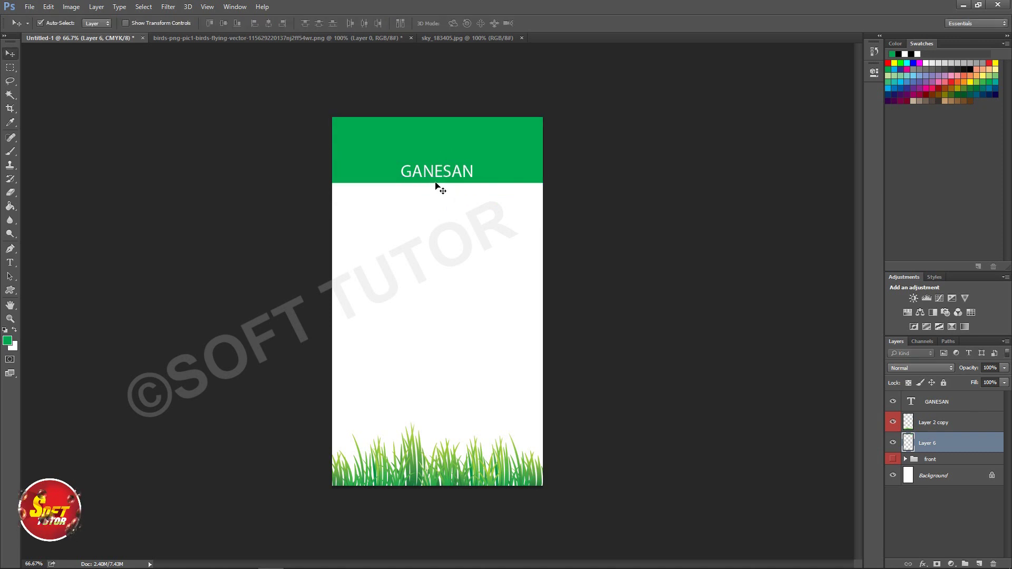
Nudge the name up within the shortened band and check its position
left_click_drag(437, 175, 437, 164)
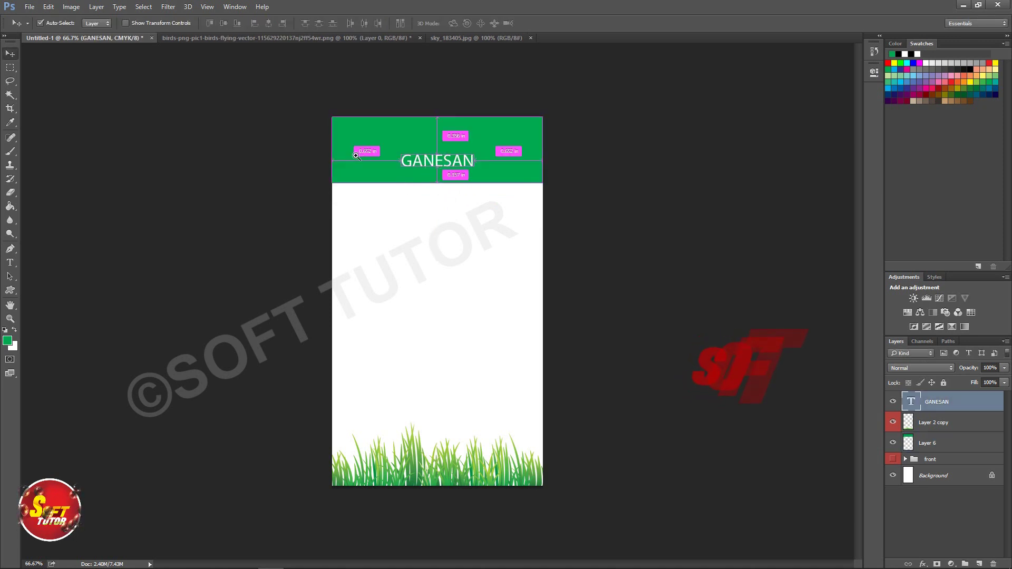
scroll(437, 137, "up", 4)
scroll(473, 204, "down", 2)
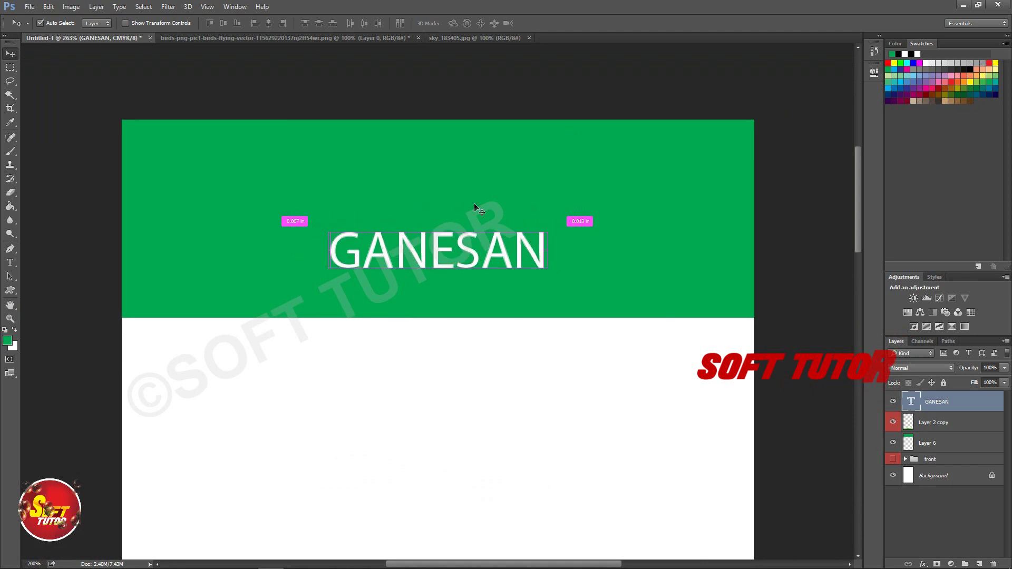
scroll(473, 203, "down", 2)
left_click(451, 278)
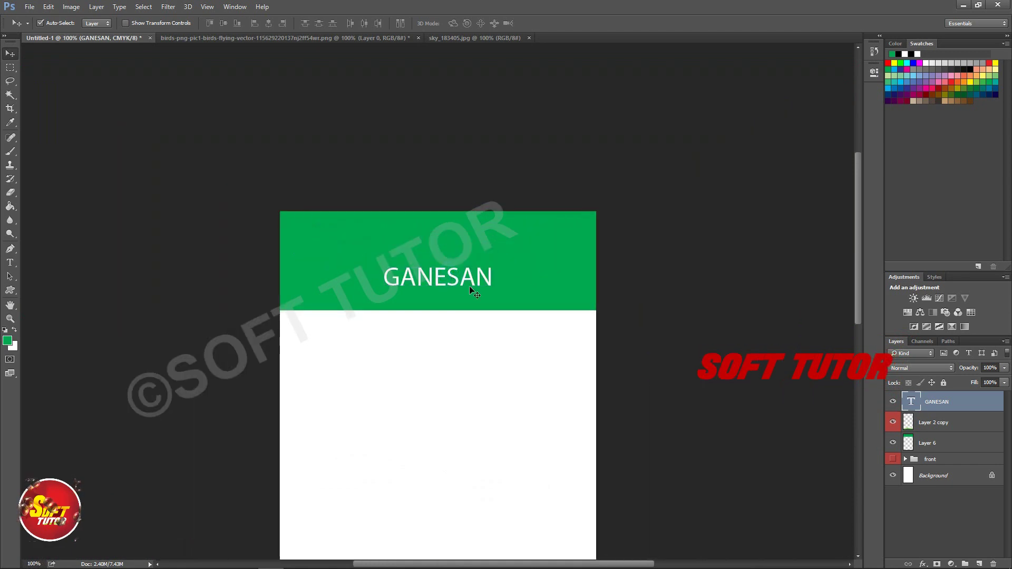
key("ctrl+a")
left_click(252, 69)
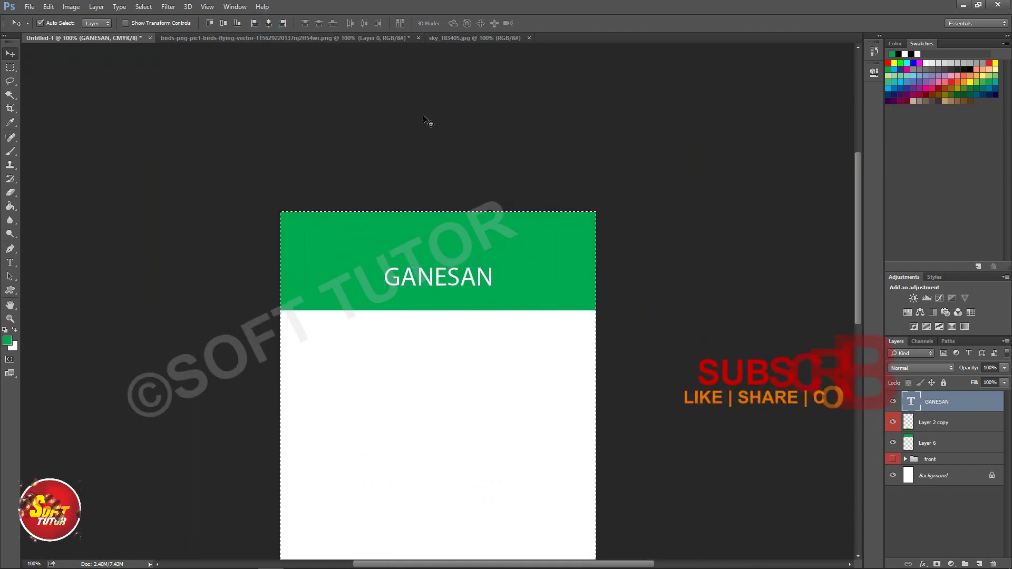
key("ctrl+d")
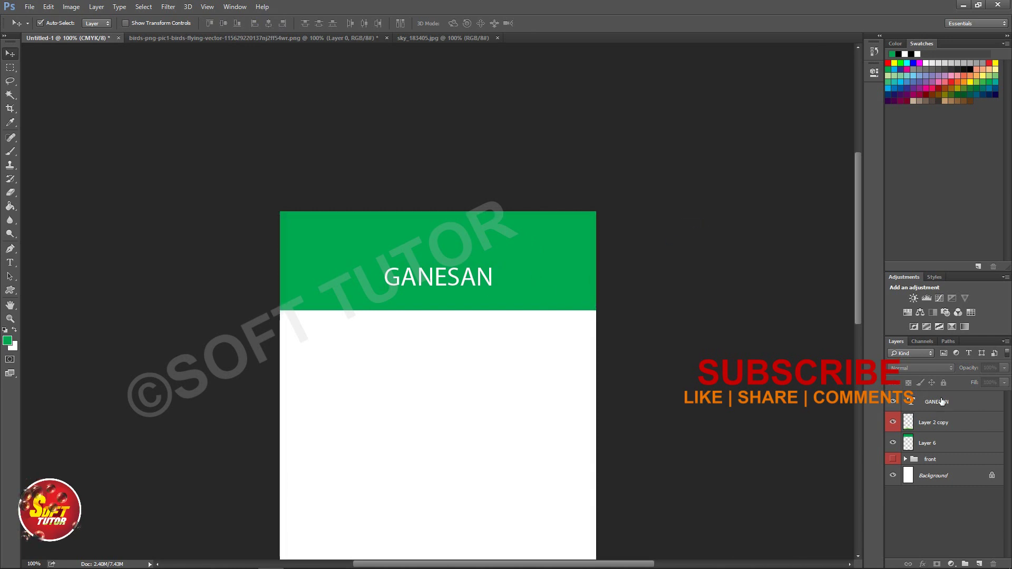
Enlarge the name text to about 123% and drag a duplicate below it
left_click(941, 401)
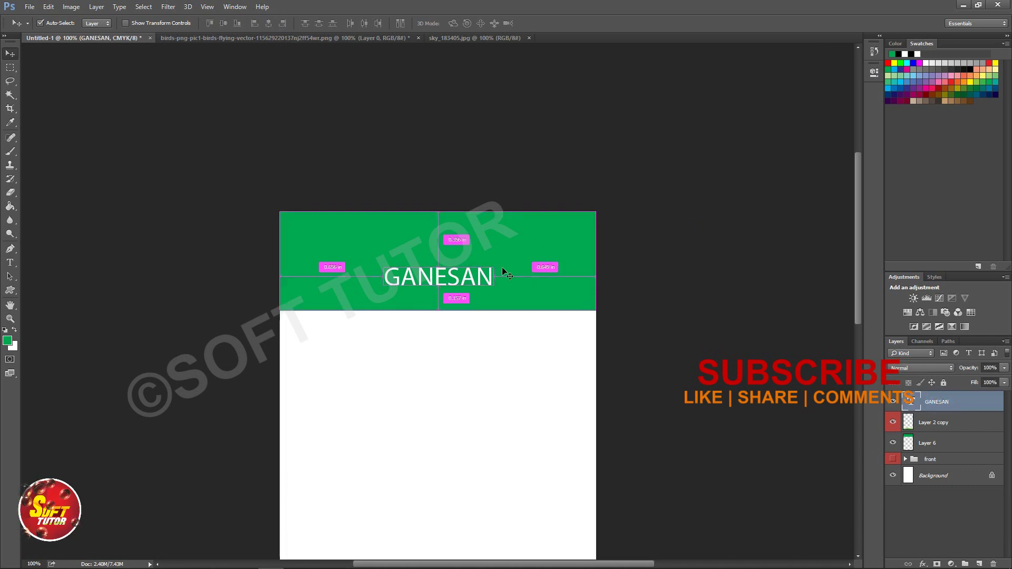
key("ctrl+t")
left_click_drag(493, 288, 501, 298)
key("Return")
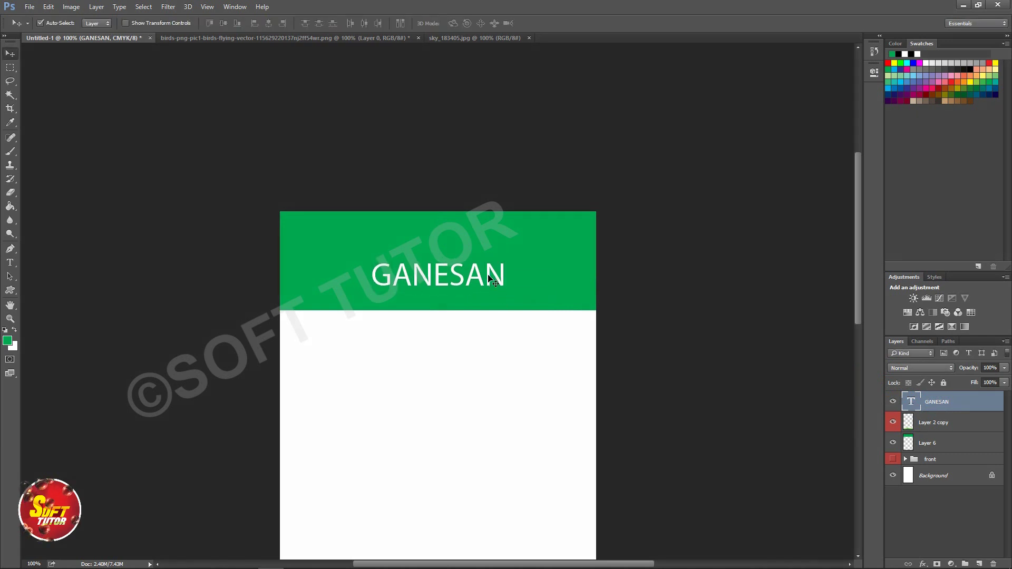
left_click_drag(456, 273, 455, 301)
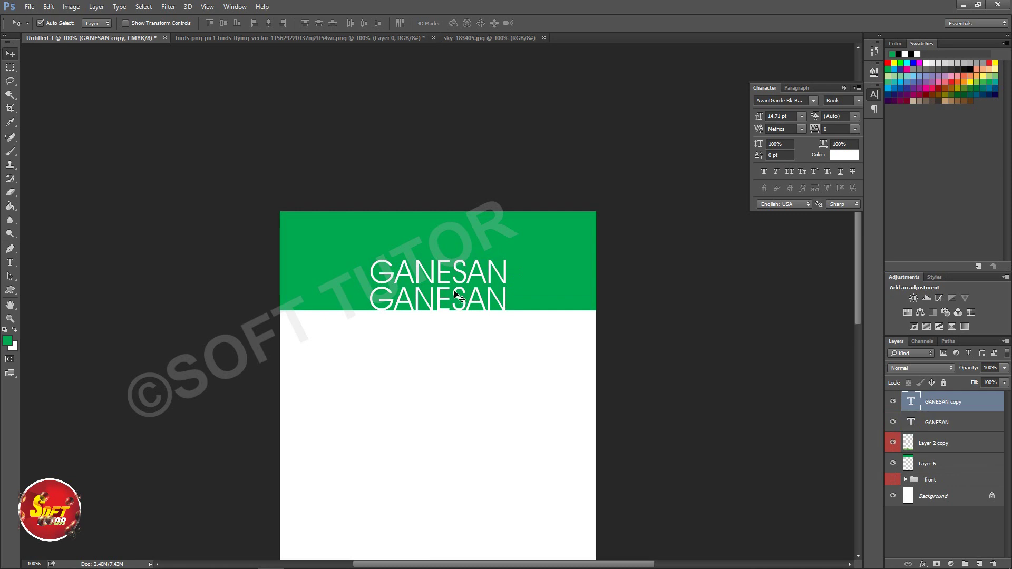
Retype the duplicated name as 'Managing Director' and shrink it to 6.71 pt
key("t")
double_click(450, 296)
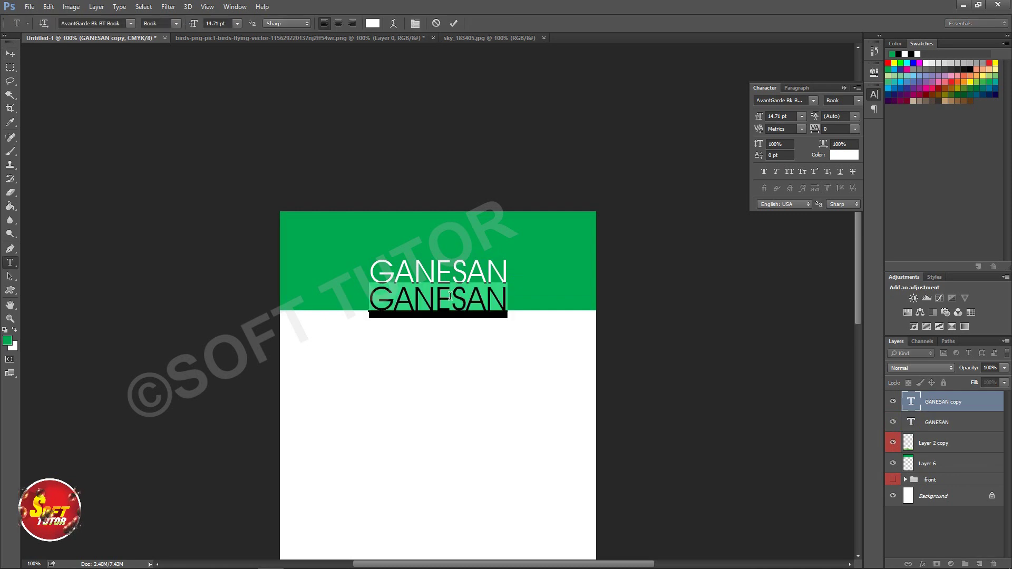
left_click(450, 296)
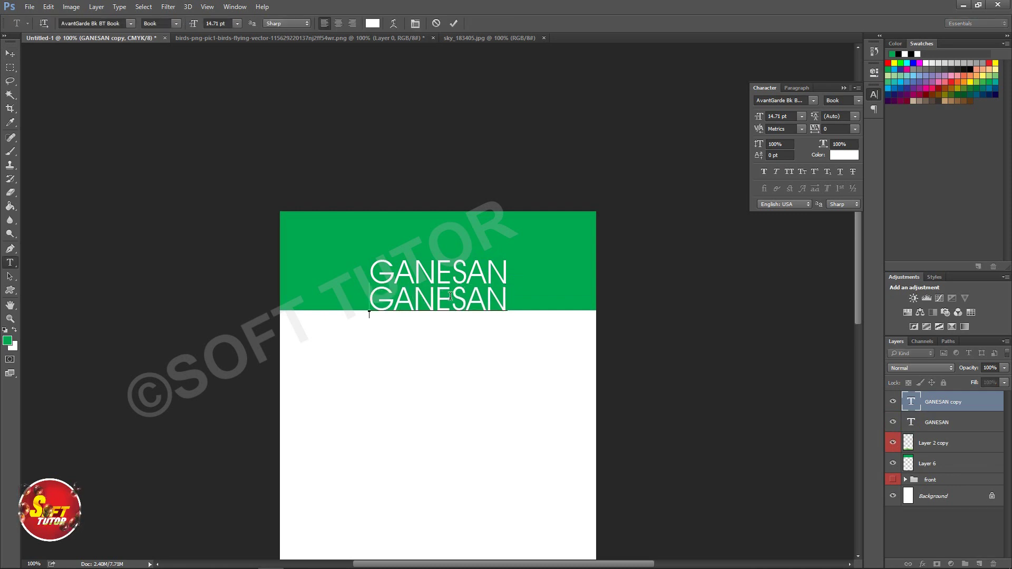
key("ctrl+a")
key("BackSpace")
type("Ma")
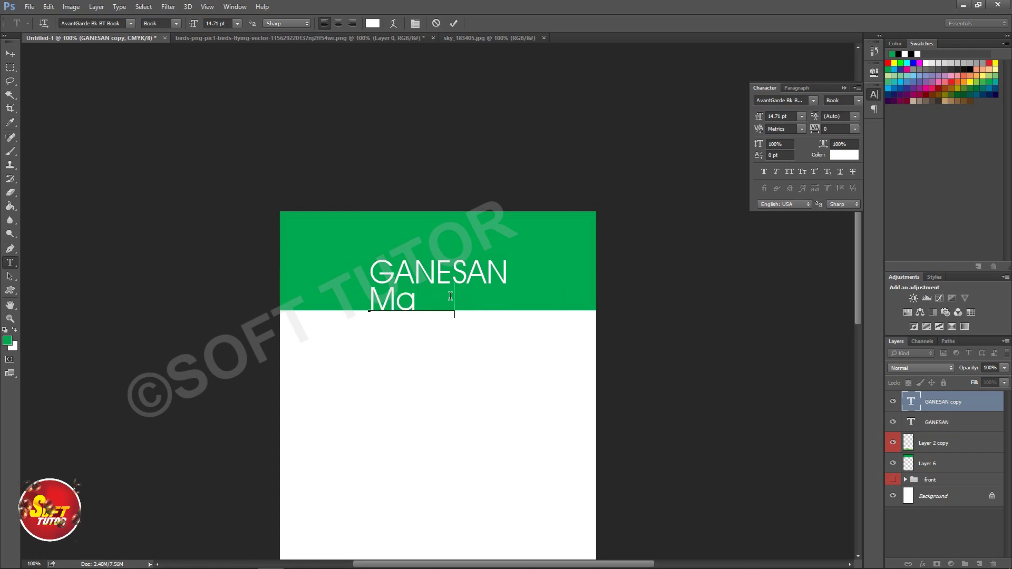
type("naa")
type("a")
type("Di")
type("rector")
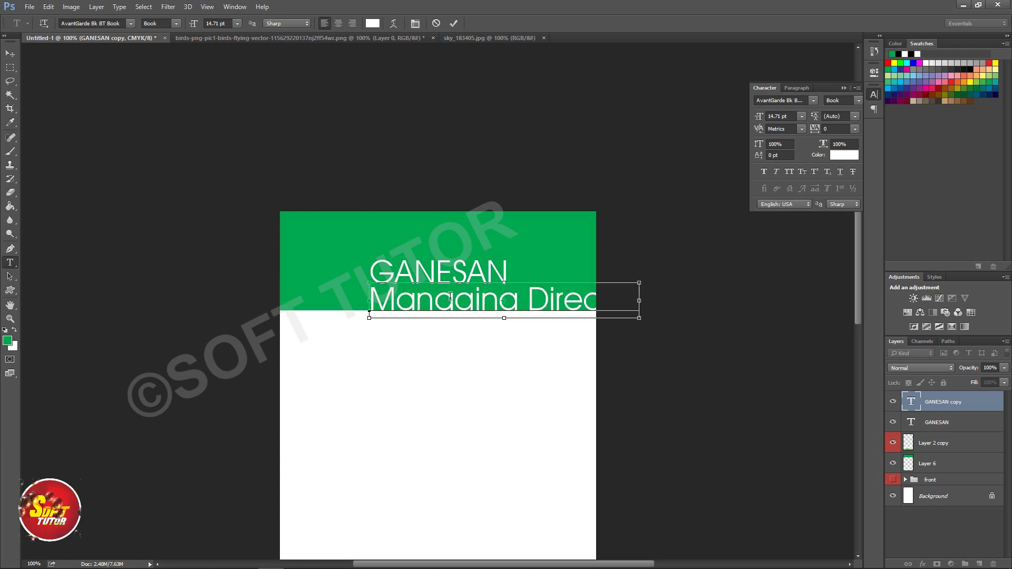
triple_click(450, 296)
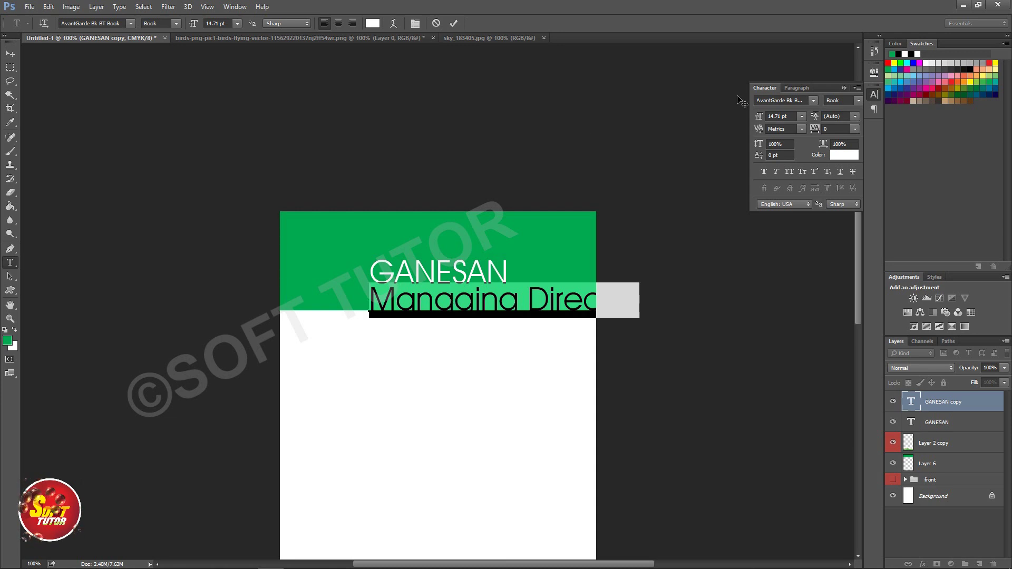
left_click_drag(761, 116, 757, 117)
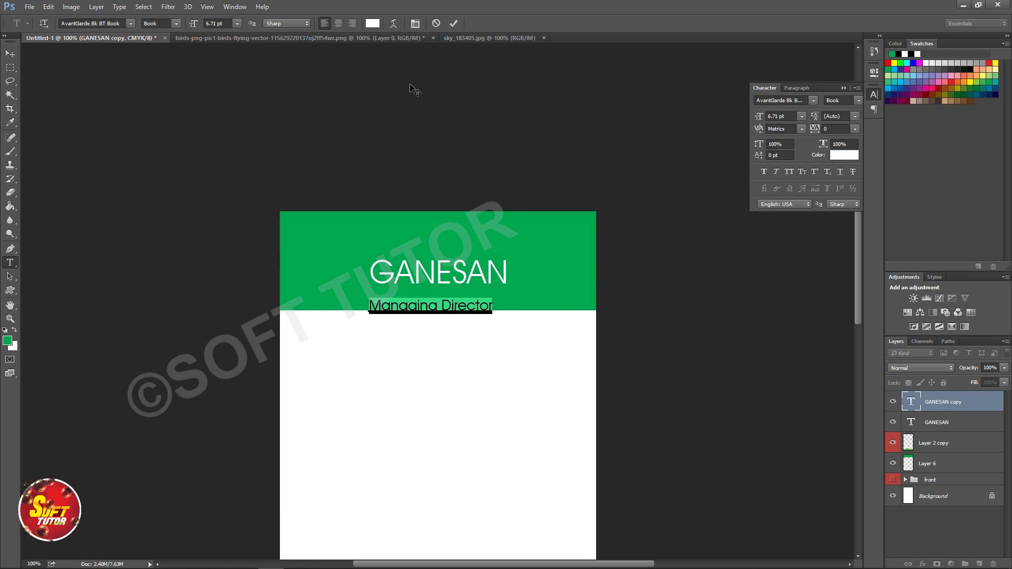
left_click(453, 23)
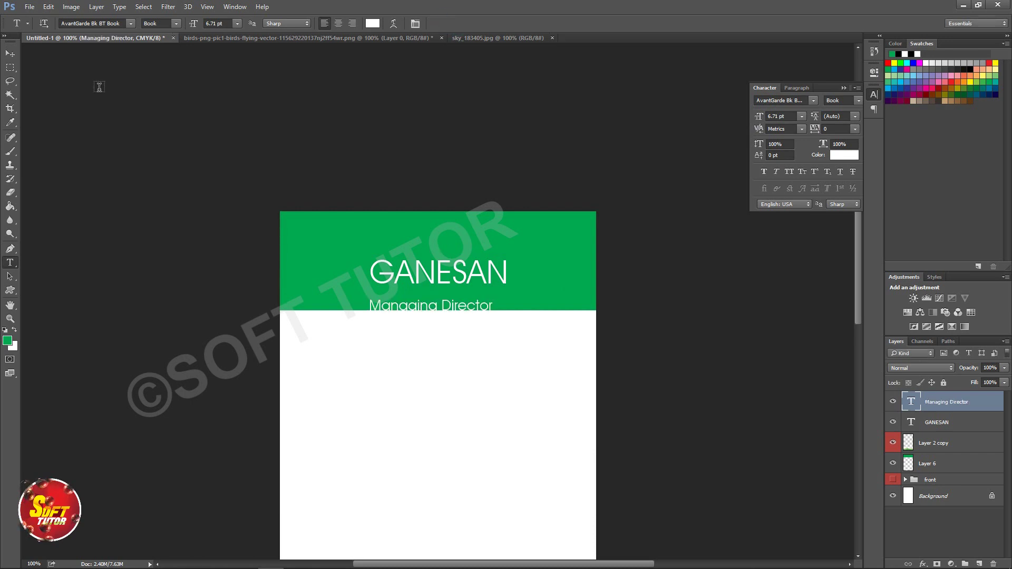
Position the Managing Director title centred beneath the name
left_click(10, 53)
left_click_drag(434, 309, 441, 295)
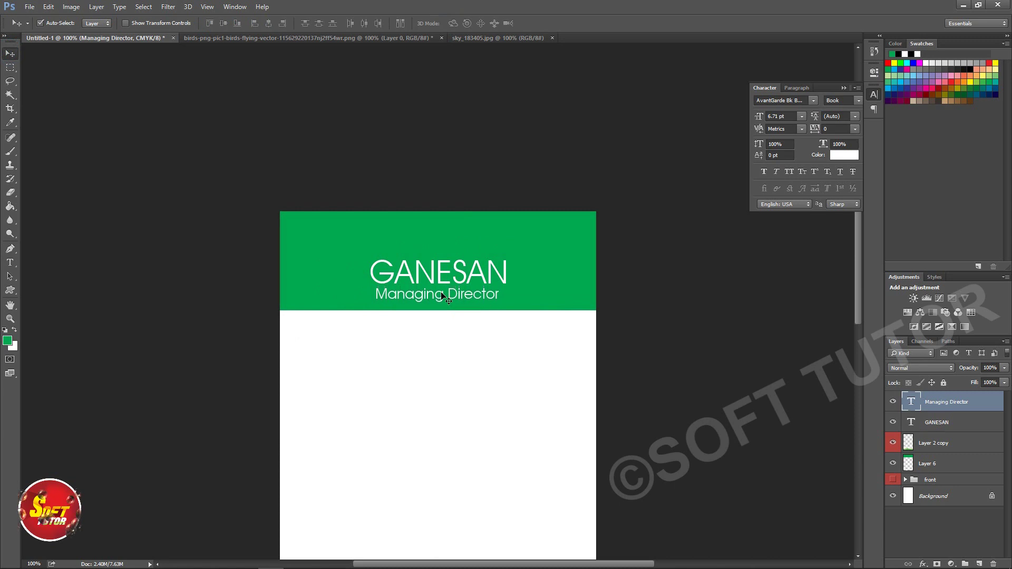
left_click_drag(441, 294, 446, 298)
key("Right")
key("Right")
key("Right")
key("Down")
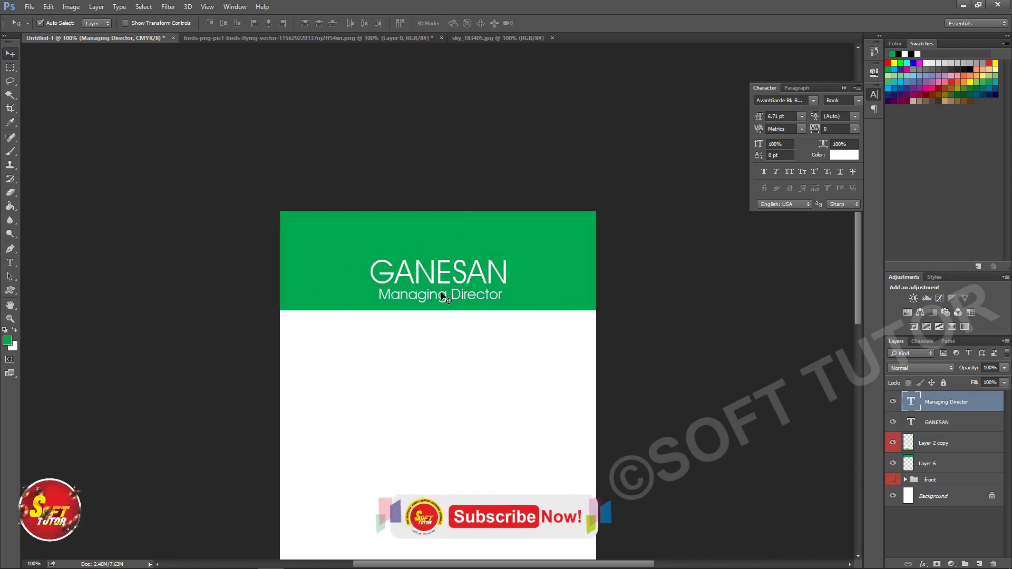
left_click(509, 240)
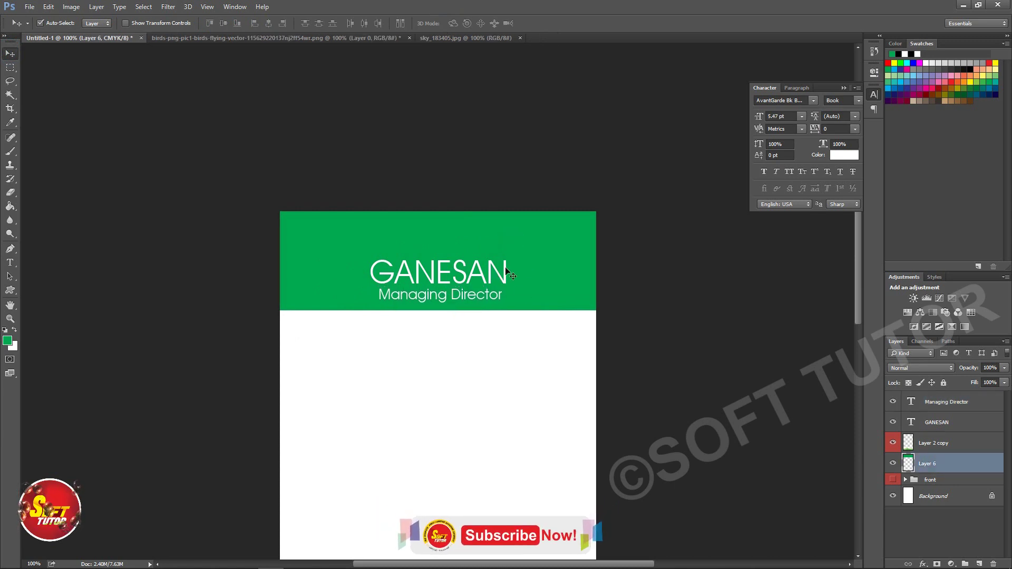
left_click(664, 275)
Drag a copy of the title down into the white area of the card
key("h")
left_click_drag(552, 340, 549, 242)
key("v")
left_click_drag(434, 195, 433, 248)
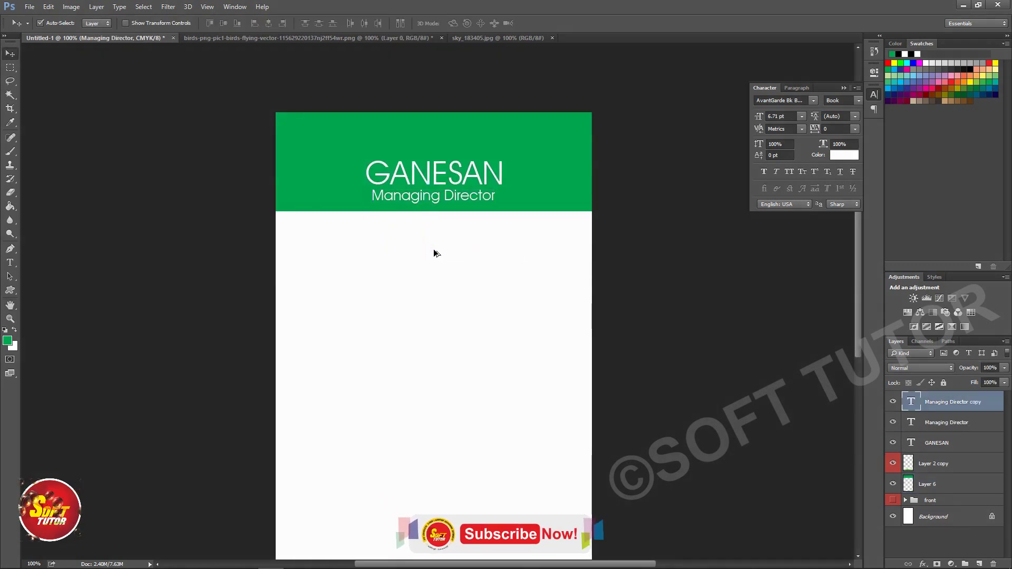
Set the copied title's text colour to black
double_click(911, 401)
left_click(844, 155)
left_click(371, 278)
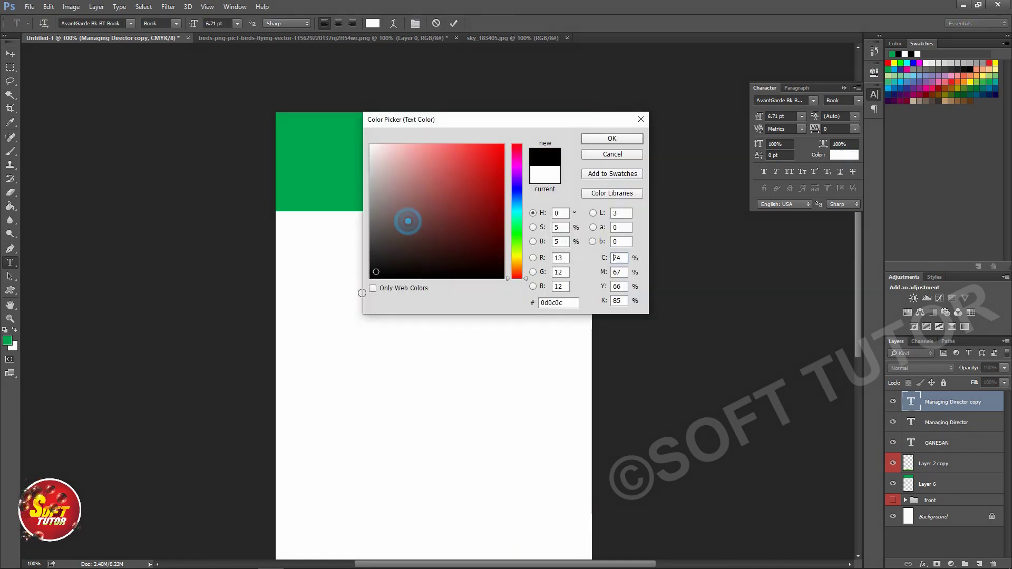
left_click(612, 138)
Replace the copied title's text with the phone number
triple_click(421, 253)
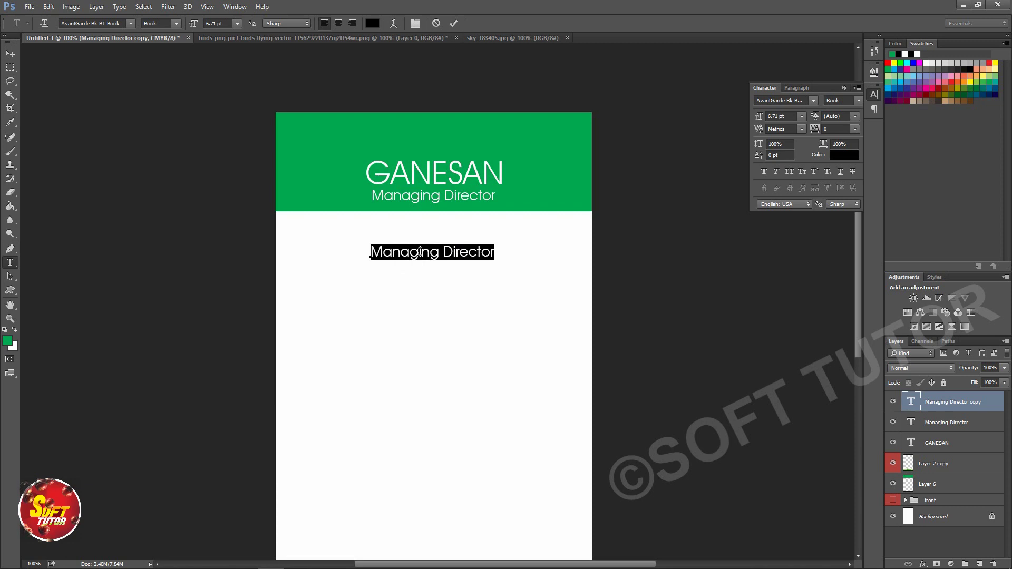
type("+91 1")
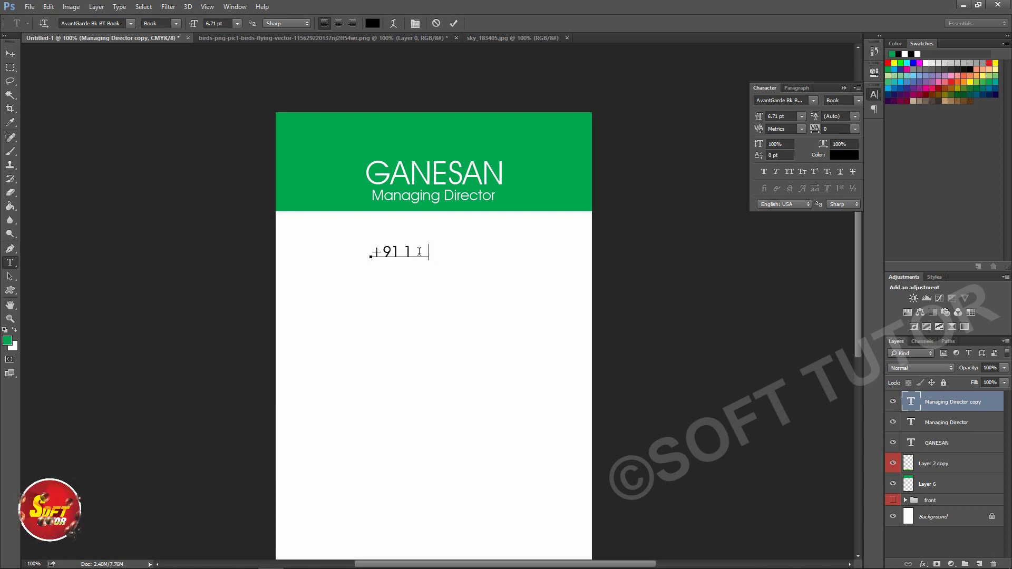
type("2345678")
key("ctrl+minus")
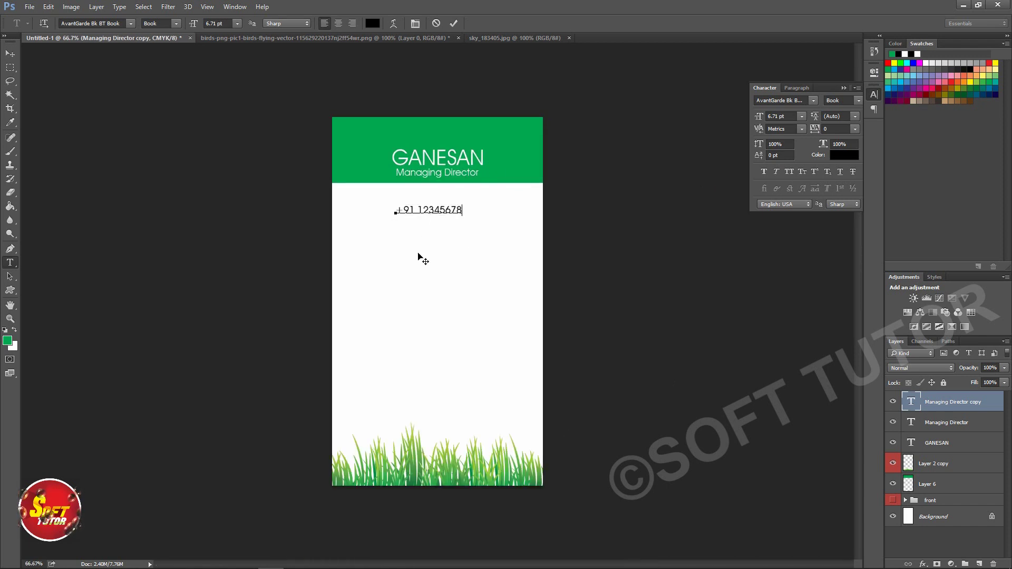
type("90")
key("ctrl+minus")
key("ctrl+Return")
key("v")
Enlarge the phone number to about 123% and drag a copy lower down
key("ctrl+1")
mouse_move(474, 248)
left_mouse_down()
mouse_move(470, 291)
mouse_move(513, 312)
left_mouse_up()
key("ctrl+t")
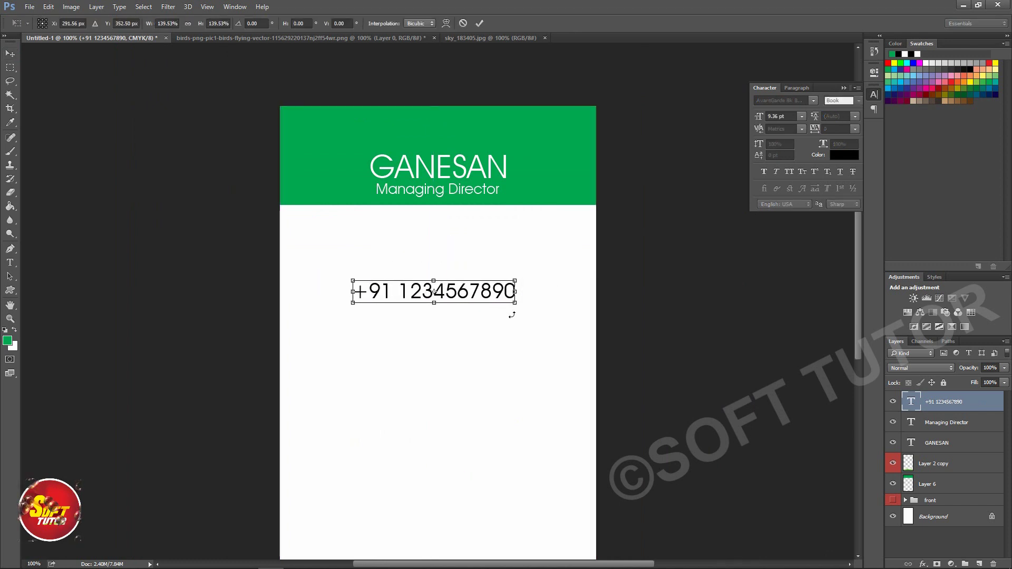
key("Return")
mouse_move(462, 290)
left_mouse_down()
mouse_move(460, 389)
mouse_move(459, 376)
left_mouse_up()
Retype the copied phone line as the farm's email address
key("t")
left_click(447, 375)
key("ctrl+a")
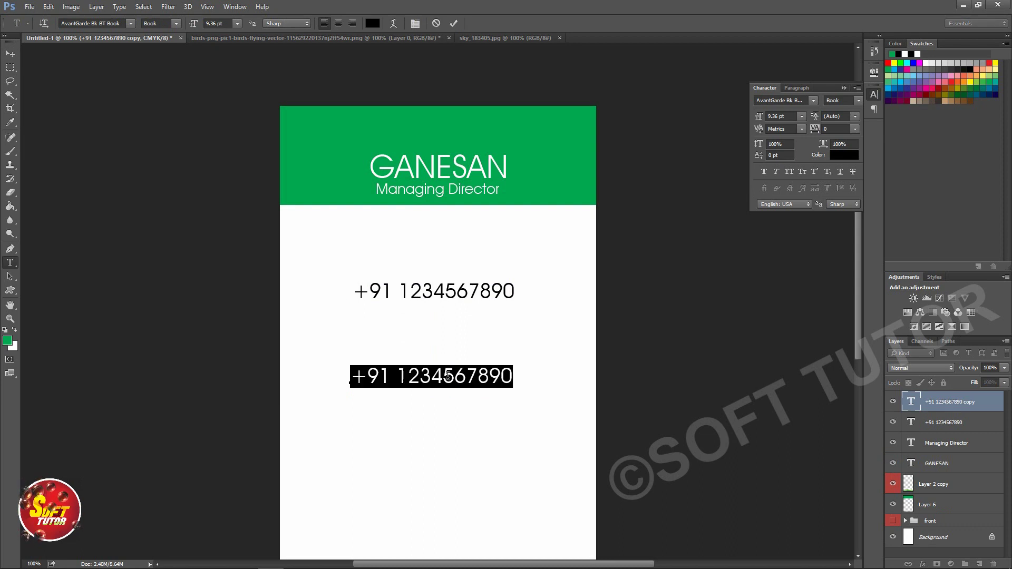
type("farmfuture@")
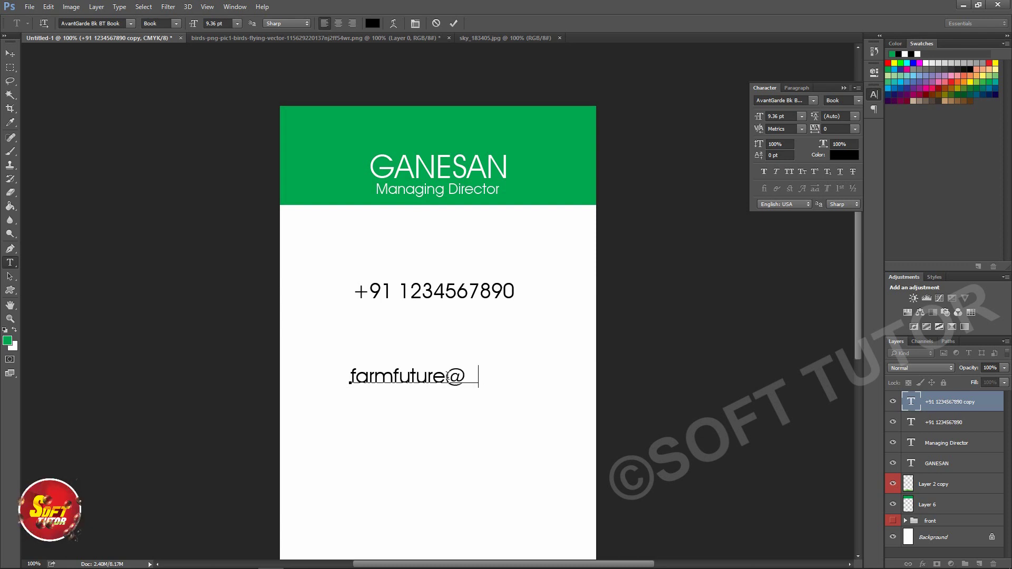
type("mail.co")
key("ctrl+minus")
key("ctrl+Return")
Shrink the email address line slightly
key("v")
key("ctrl+t")
mouse_move(520, 305)
left_mouse_down()
mouse_move(505, 301)
mouse_move(447, 354)
left_mouse_up()
key("Return")
key("ctrl+a")
key("ctrl+d")
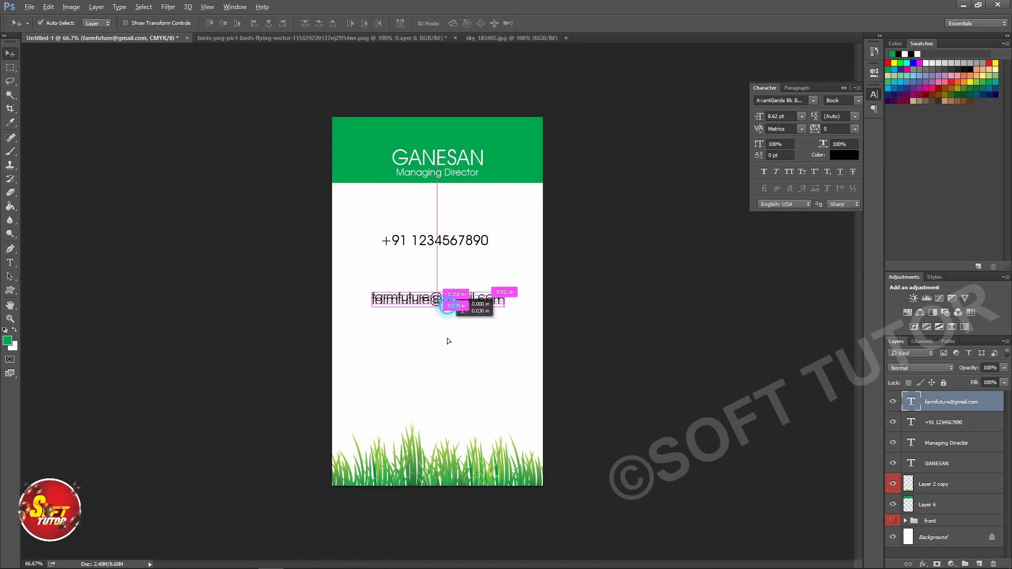
double_click(447, 352)
type("www")
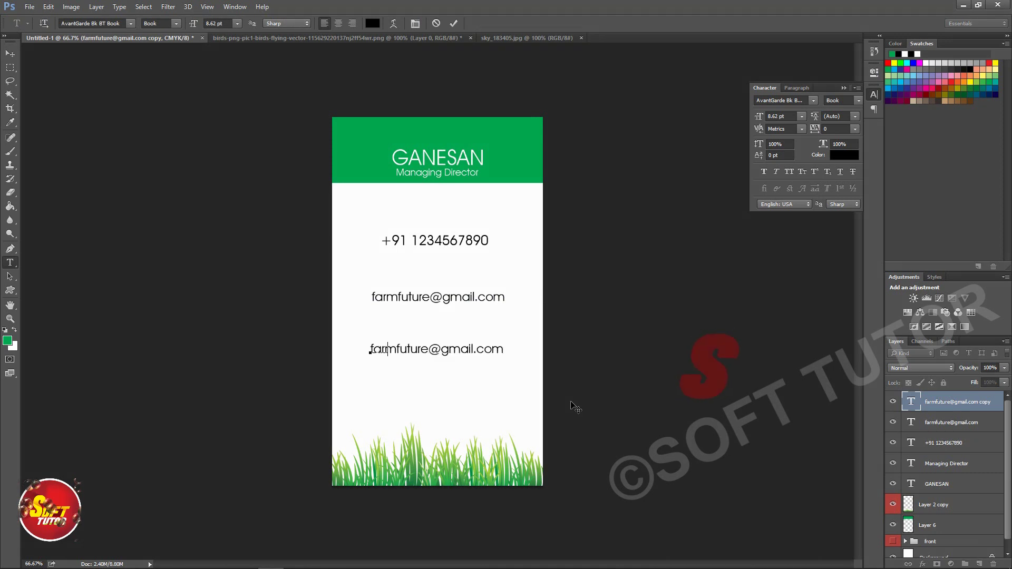
type(".")
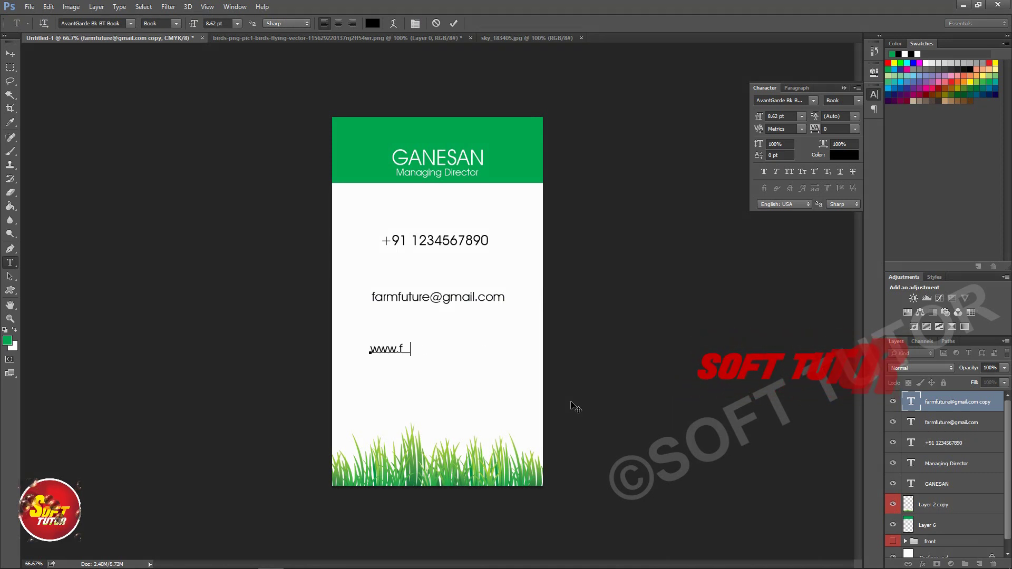
type("farmfuture")
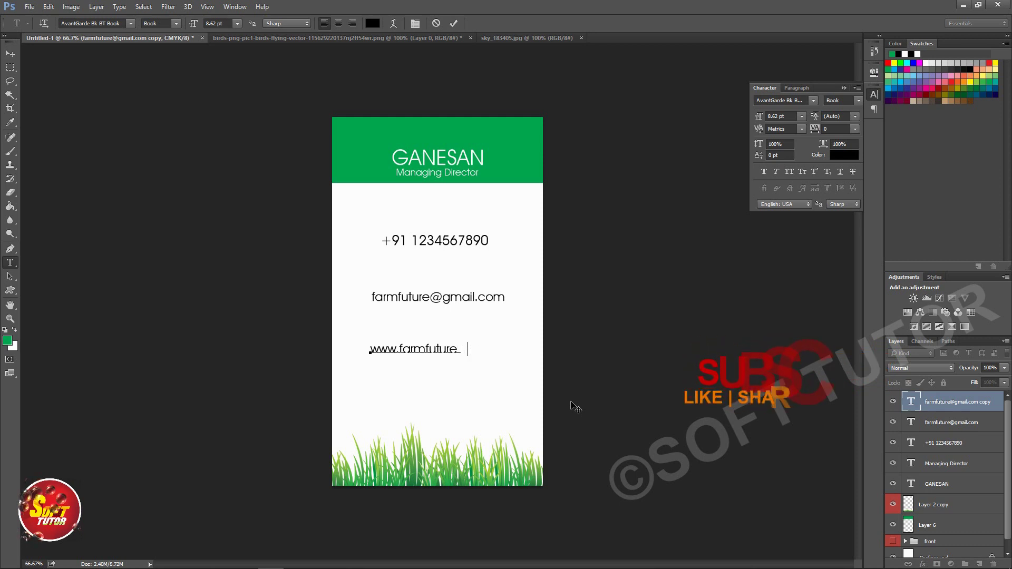
left_click(10, 53)
key("ctrl+a")
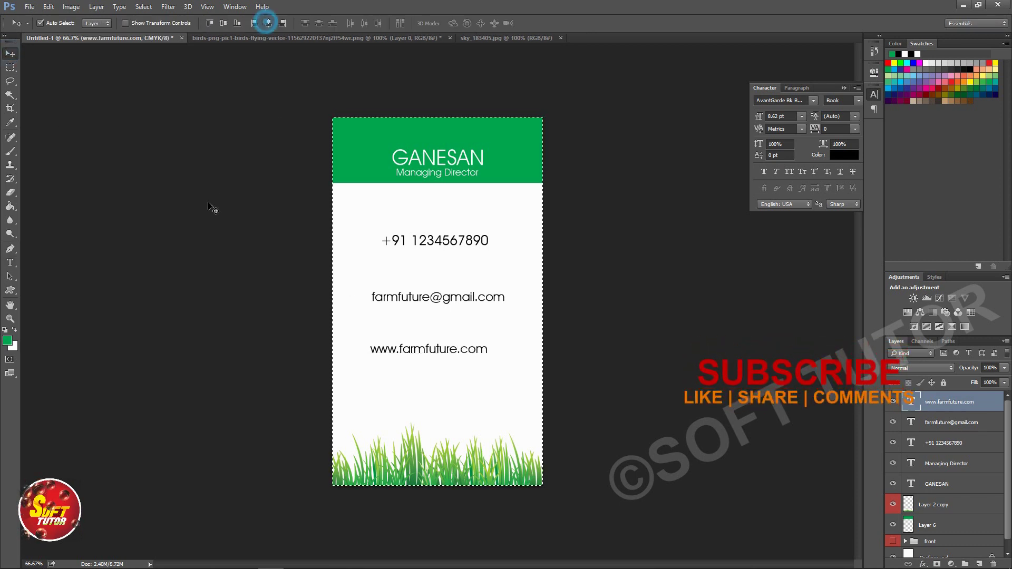
left_click(269, 23)
key("ctrl+d")
scroll(422, 264, "up", 5)
key("ctrl+o")
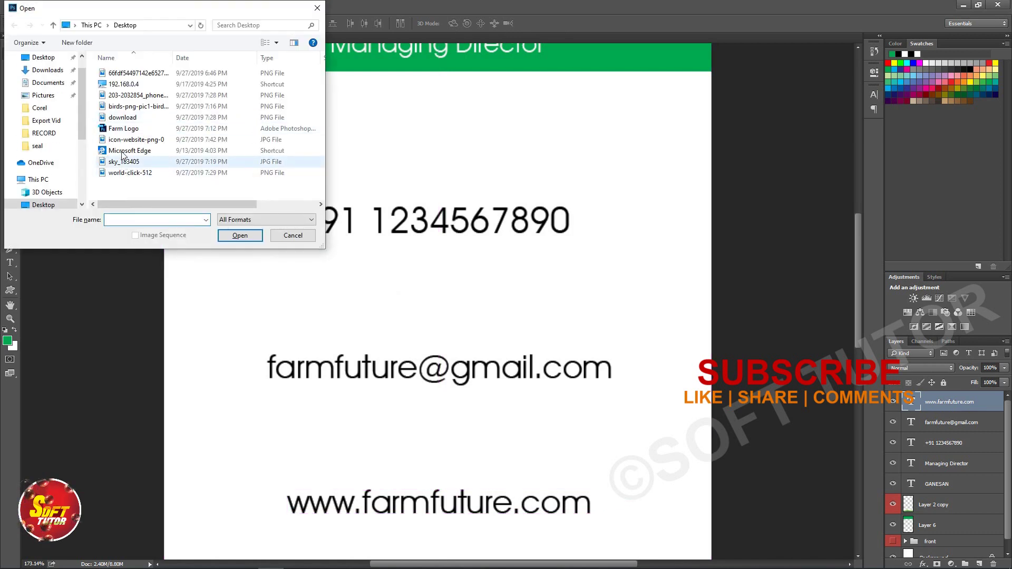
Open the phone-call icon image and select its black phone shapes with the Magic Wand
left_click(126, 96)
double_click(126, 96)
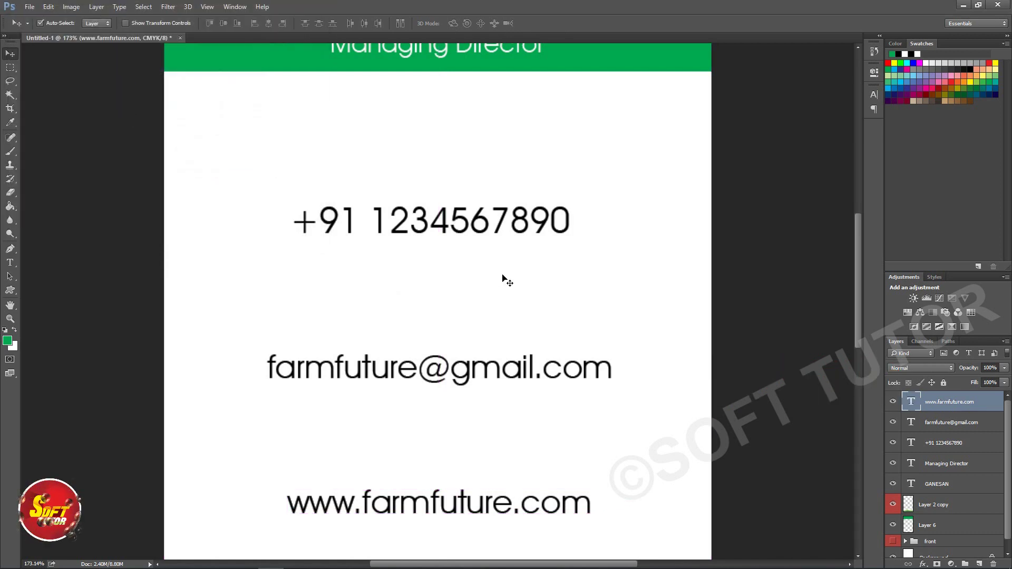
left_click_drag(530, 248, 528, 252)
key("w")
left_click(326, 176)
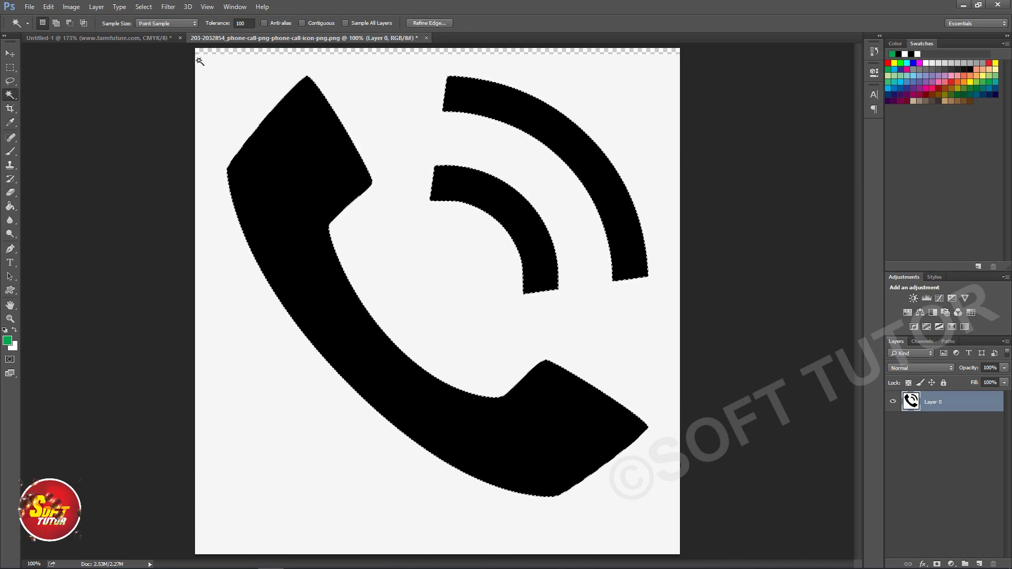
Paste the phone icon onto the card and shrink it to about 10%
left_click(128, 37)
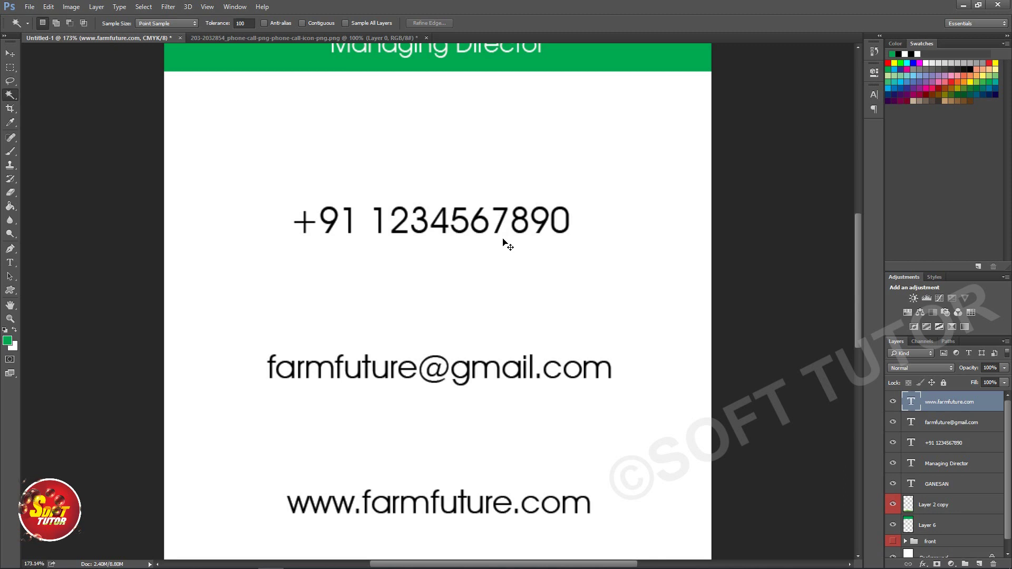
key("ctrl+v")
key("ctrl+minus")
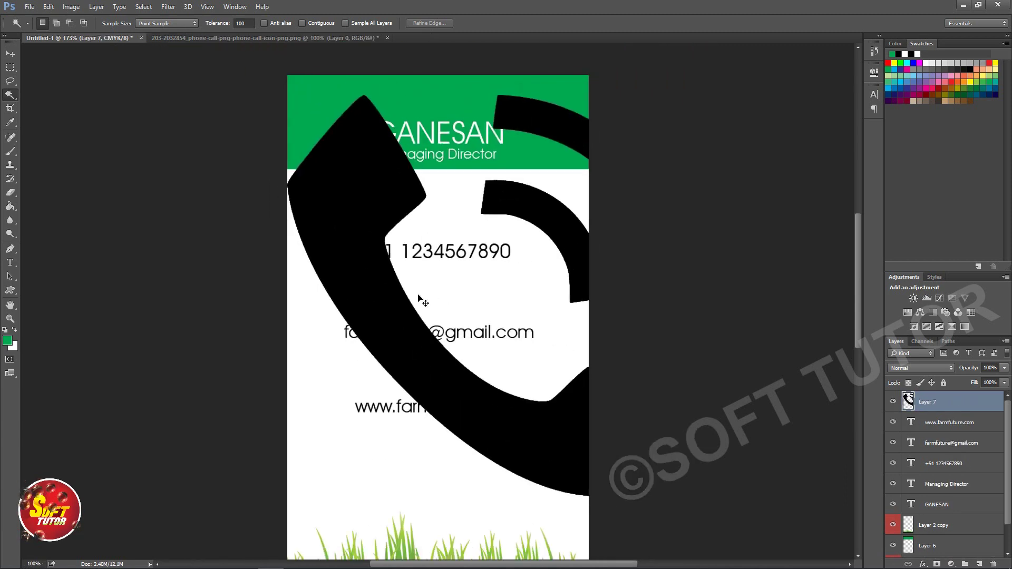
key("ctrl+minus")
key("ctrl+t")
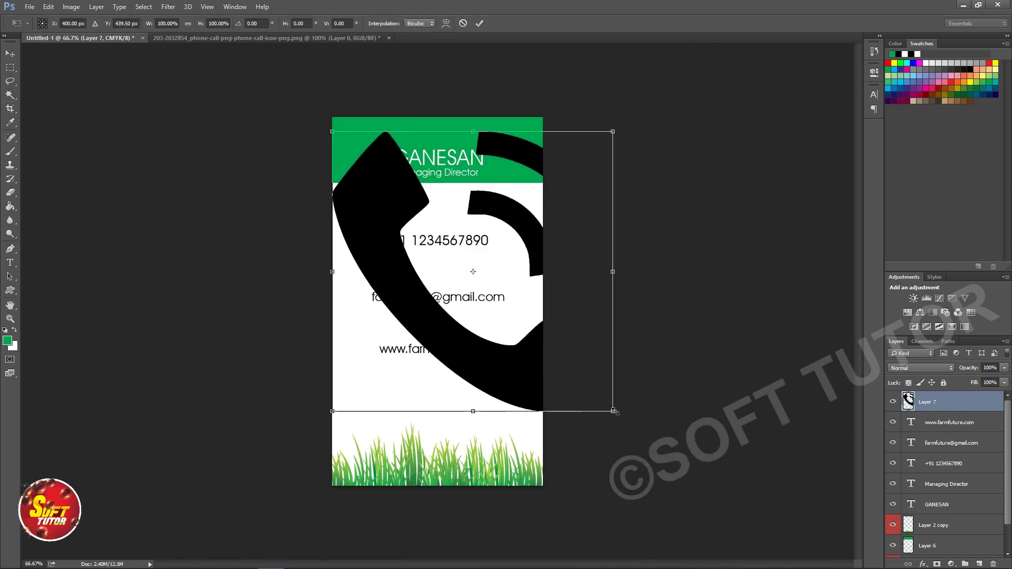
left_click_drag(614, 411, 489, 286)
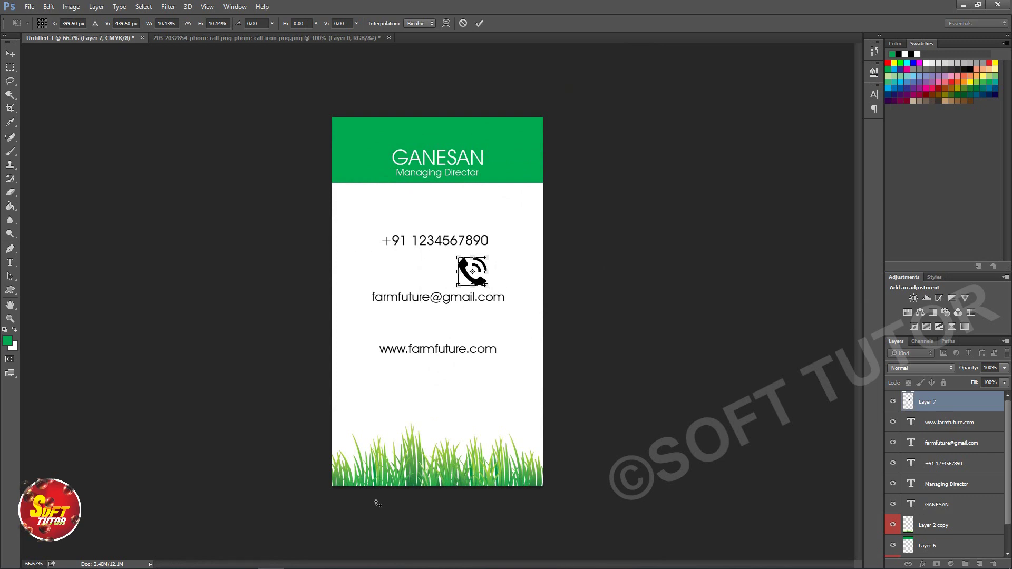
key("Return")
Move the phone icon just above the phone number and shrink it further
left_click_drag(477, 297, 594, 385)
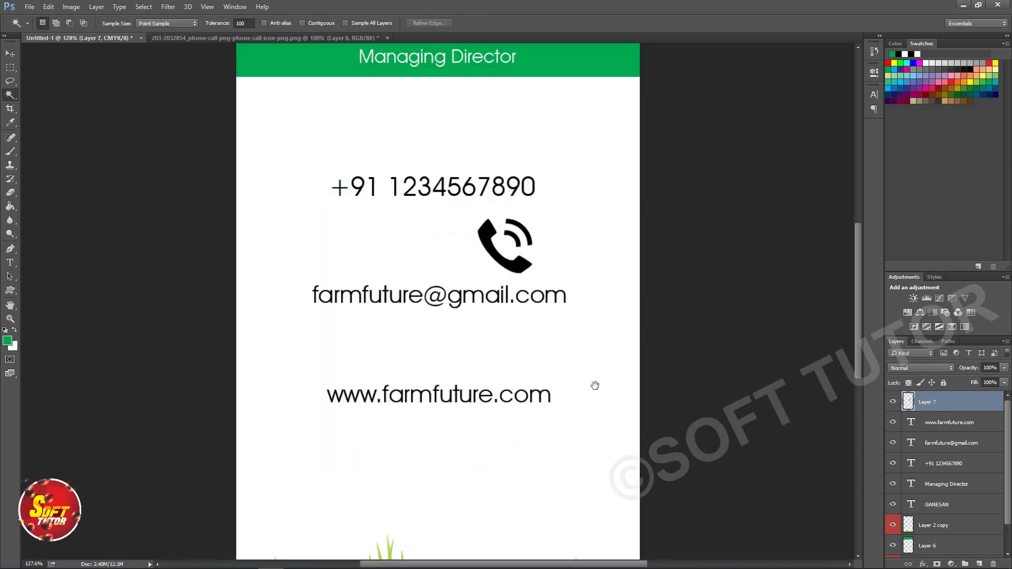
key("v")
left_click_drag(515, 269, 437, 165)
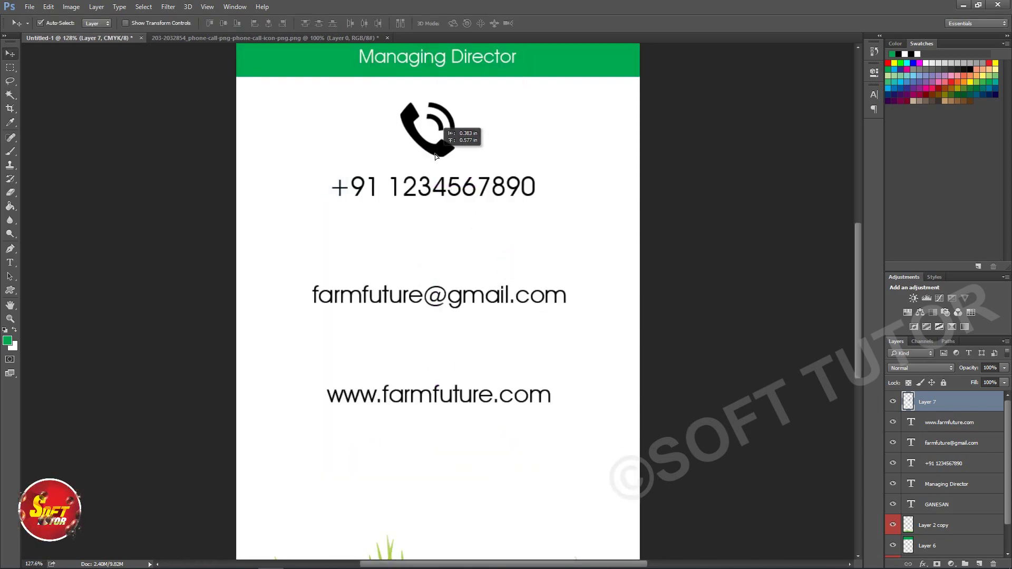
key("ctrl+t")
mouse_move(454, 168)
left_mouse_down()
mouse_move(438, 153)
mouse_move(443, 159)
left_mouse_up()
key("Return")
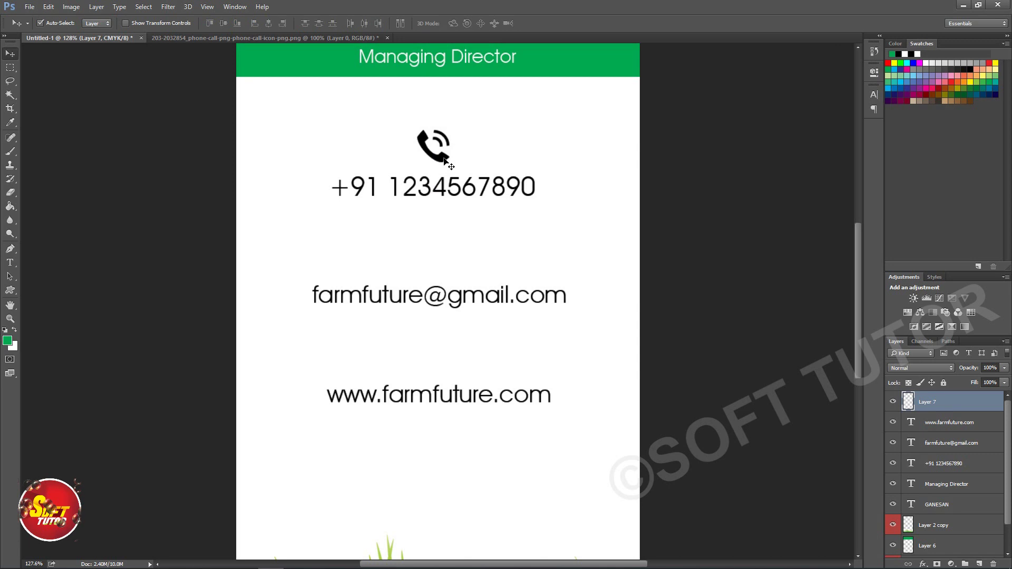
left_click(978, 564)
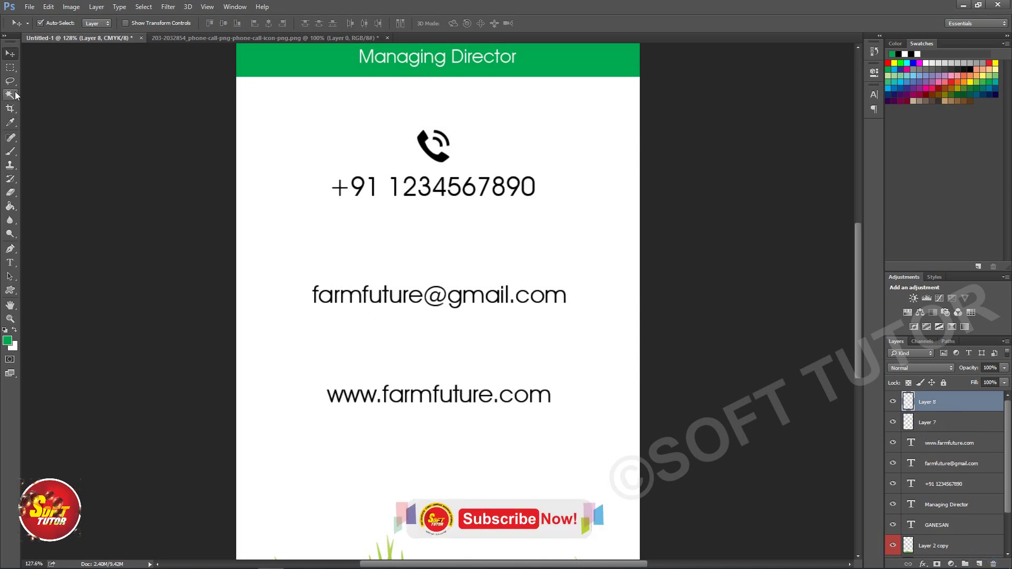
Draw a small green-filled circle with the Ellipse Tool
left_click(11, 290)
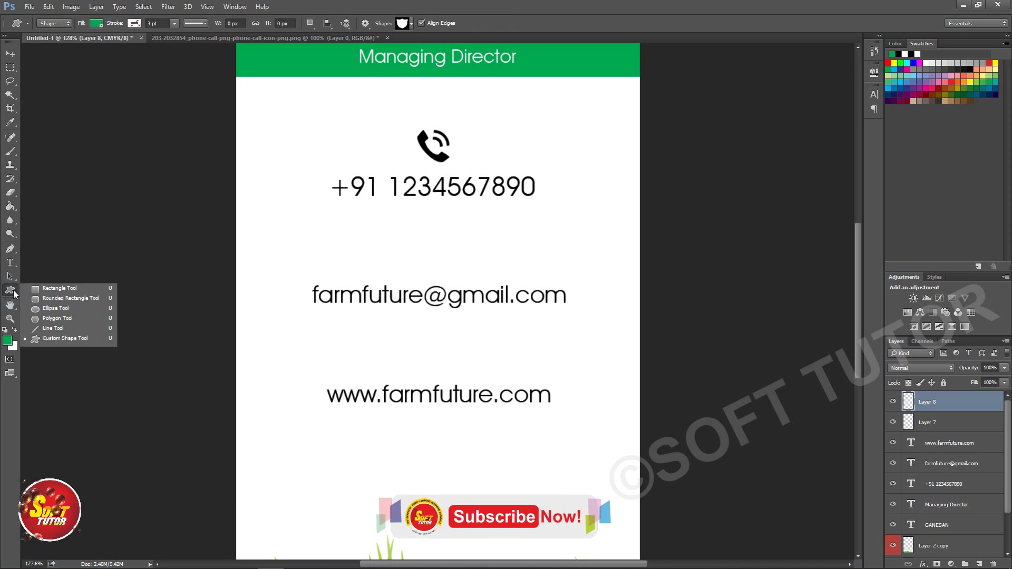
left_click(37, 307)
mouse_move(368, 113)
left_mouse_down()
mouse_move(388, 147)
mouse_move(416, 160)
left_mouse_up()
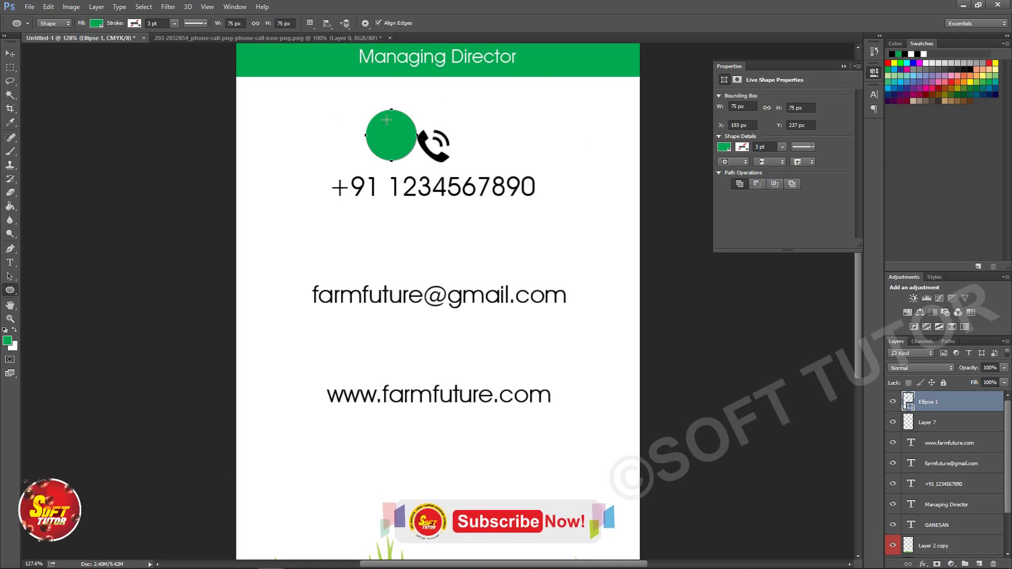
left_click(727, 148)
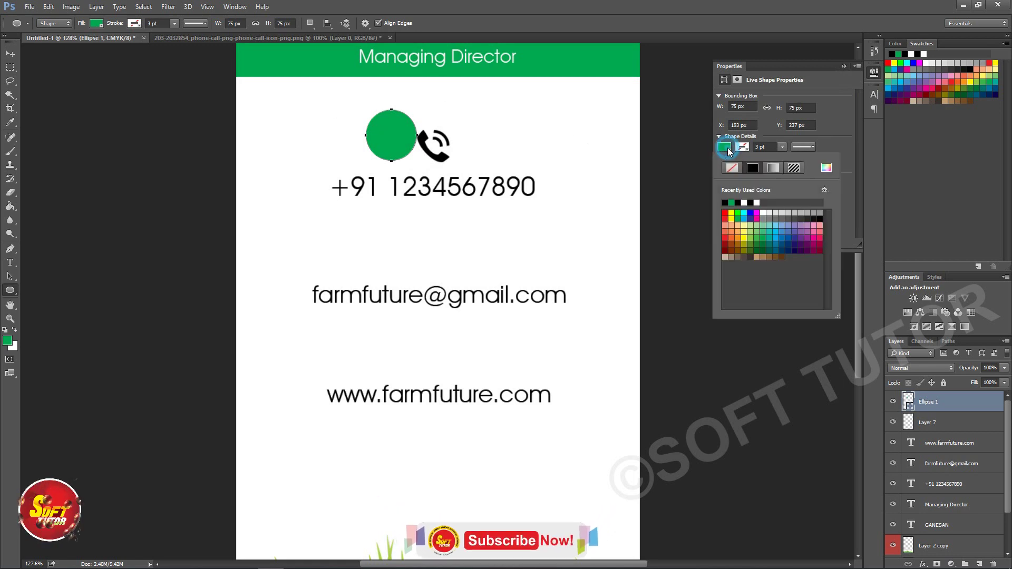
left_click(725, 213)
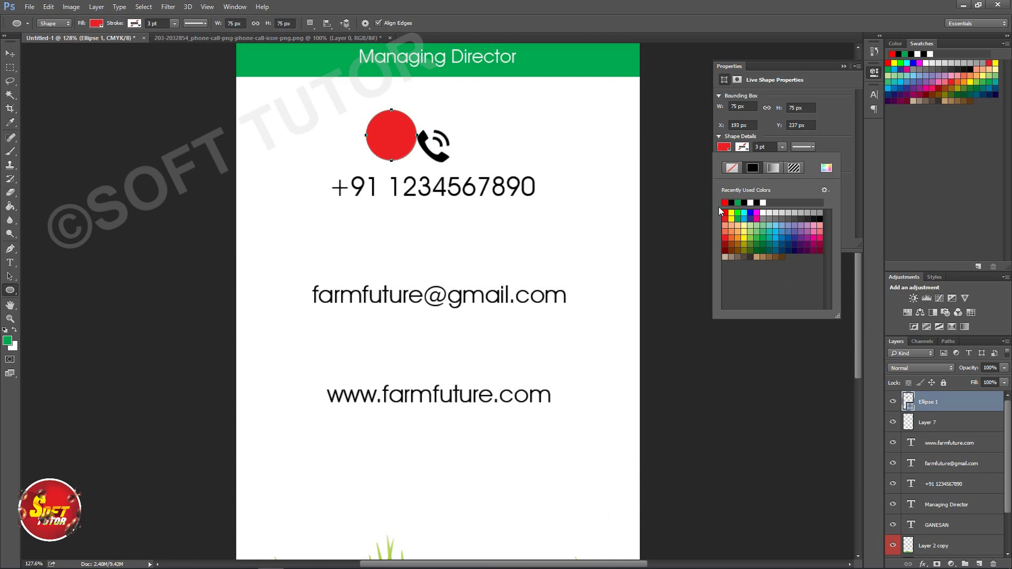
left_click(738, 213)
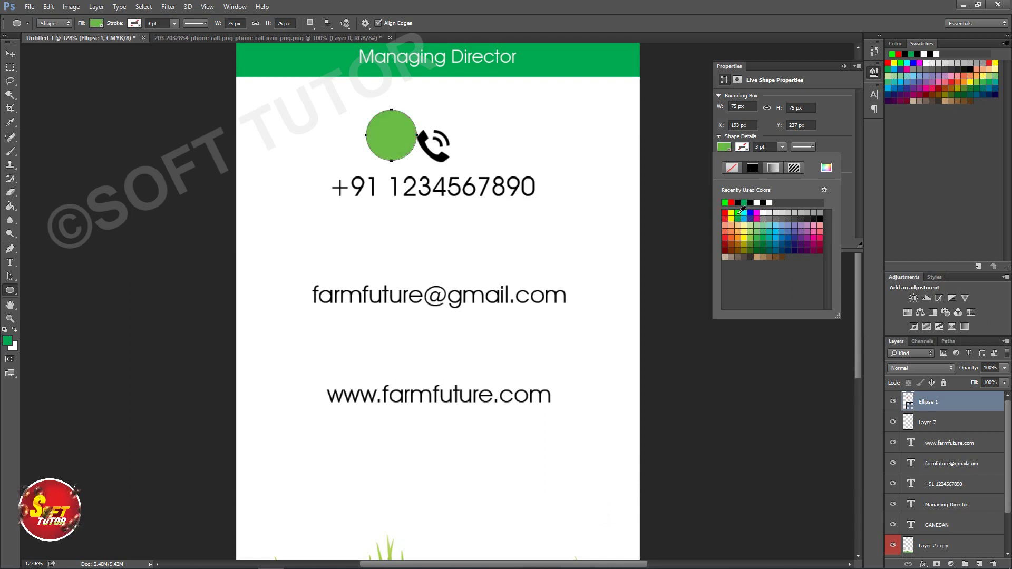
left_click(741, 150)
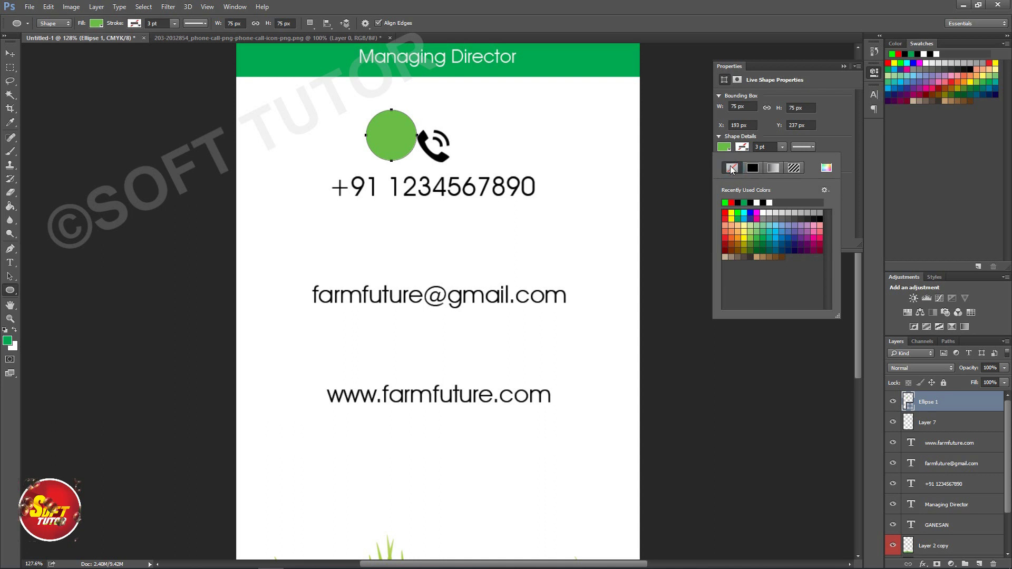
left_click(843, 66)
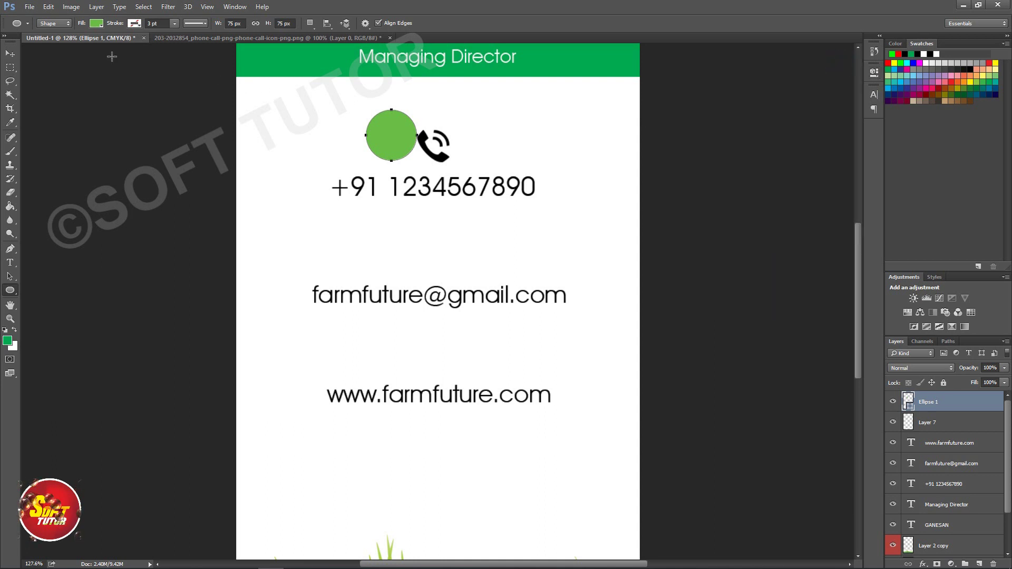
Move the green circle onto the phone icon, stacking the icon layer above it
left_click(5, 55)
left_click_drag(404, 133, 446, 140)
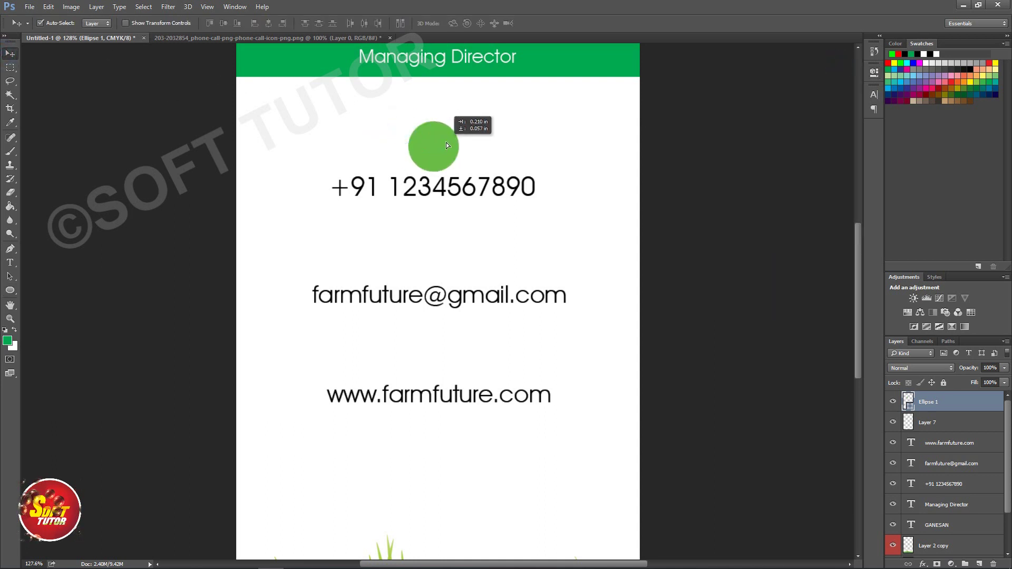
key("Up")
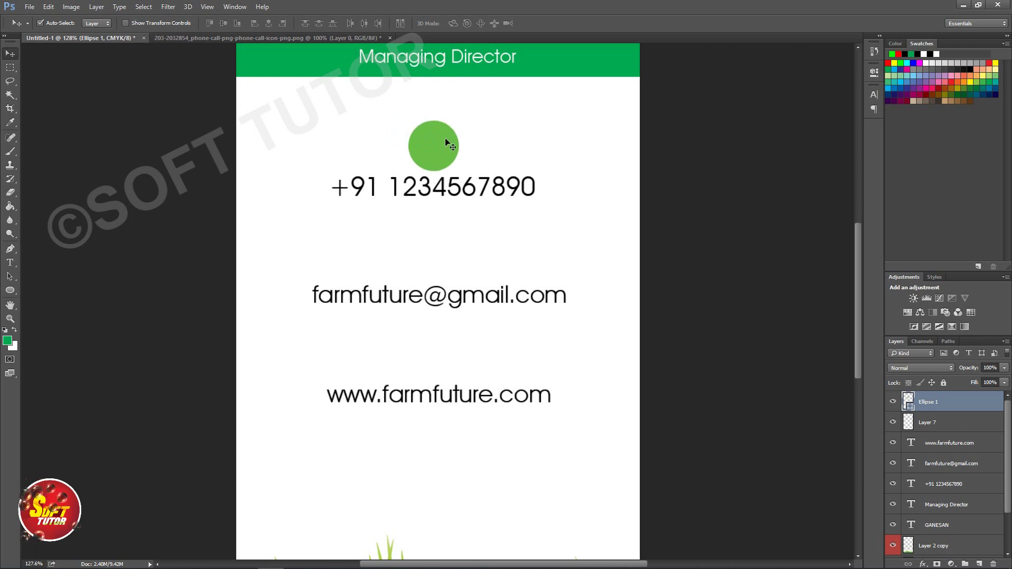
key("Left")
key("Left")
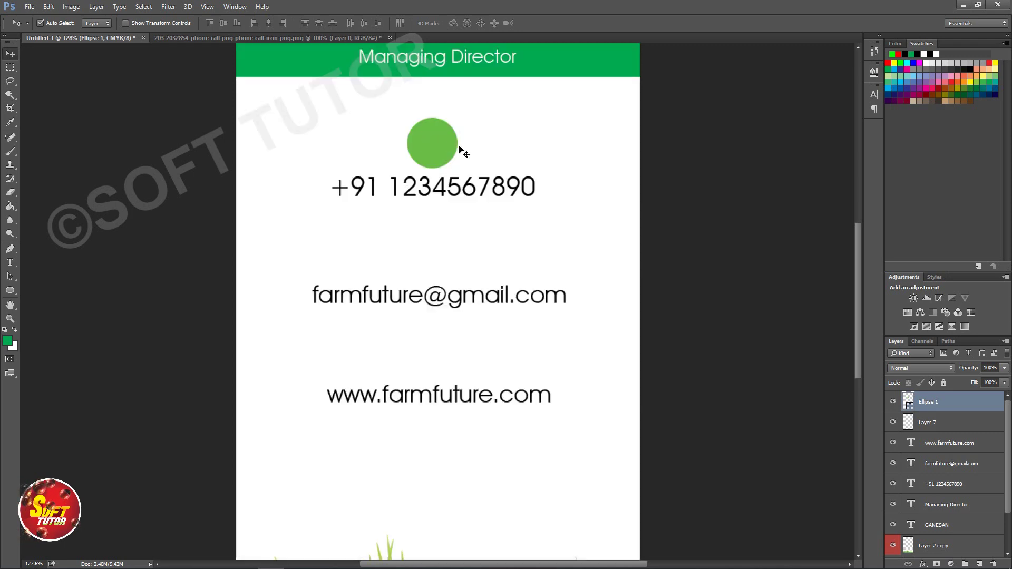
left_click_drag(924, 423, 922, 394)
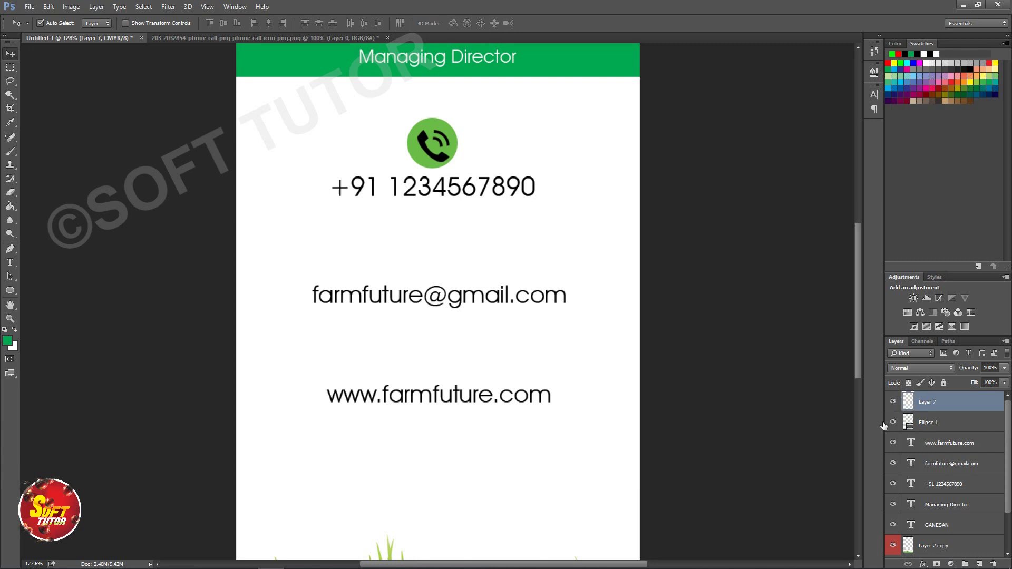
left_click(426, 156)
key("Up")
key("Up")
key("Up")
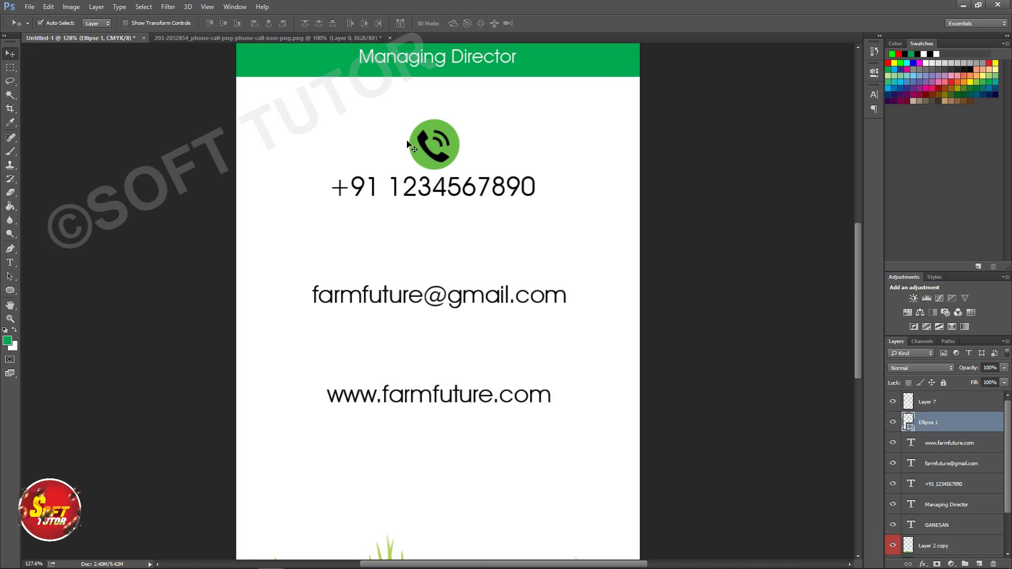
Align the phone icon and green circle on their vertical and horizontal centres
left_click_drag(358, 109, 448, 132)
left_click(223, 23)
left_click(270, 24)
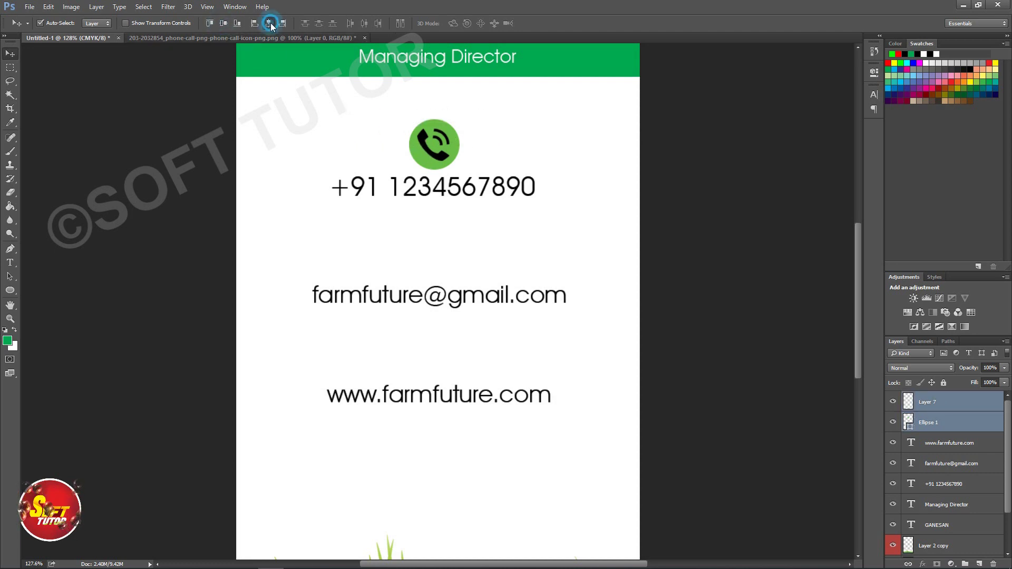
left_click(679, 179)
left_click(445, 157)
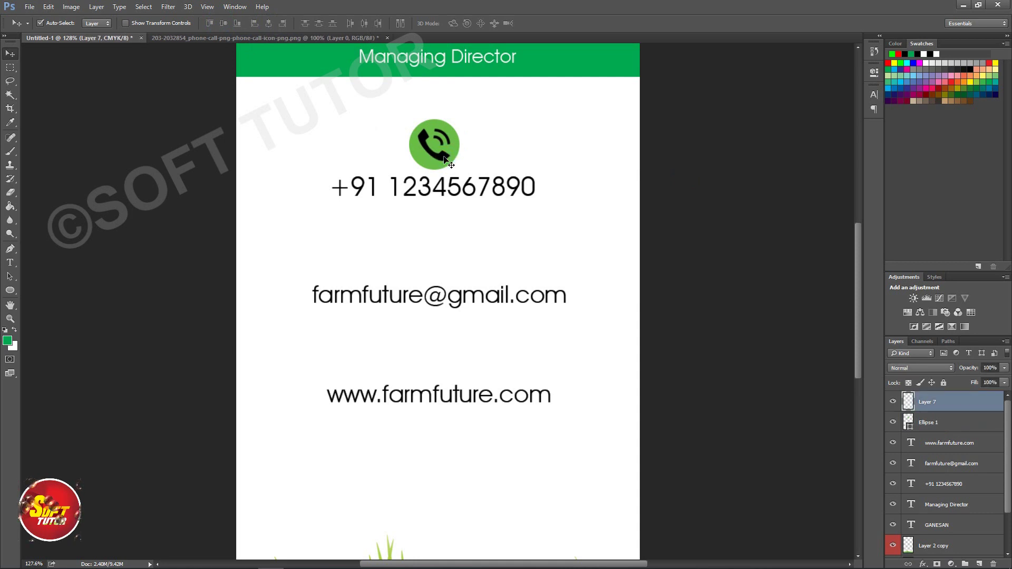
left_click(679, 192)
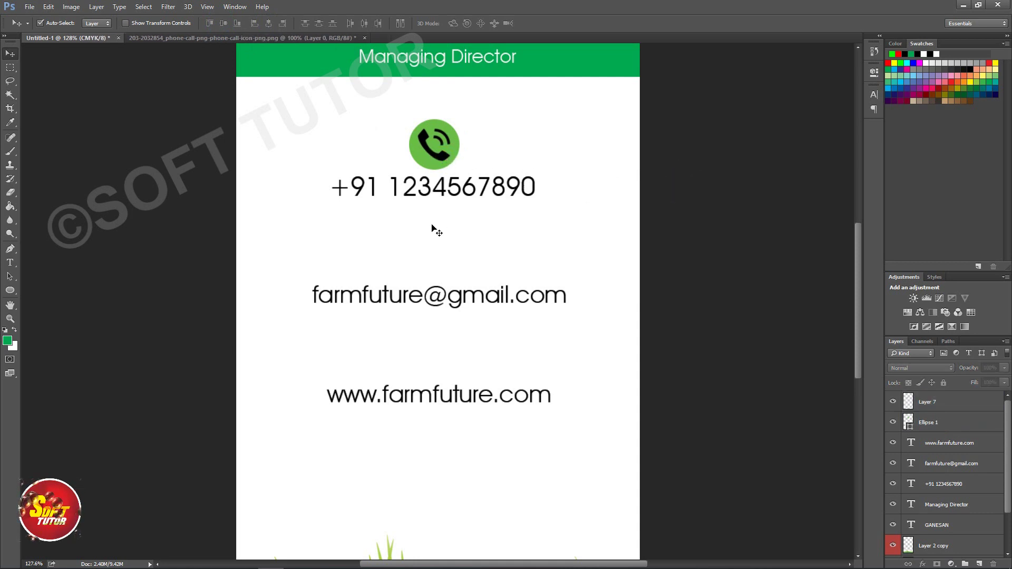
left_click(387, 250)
key("t")
left_click(319, 238)
type("````````````````````````````")
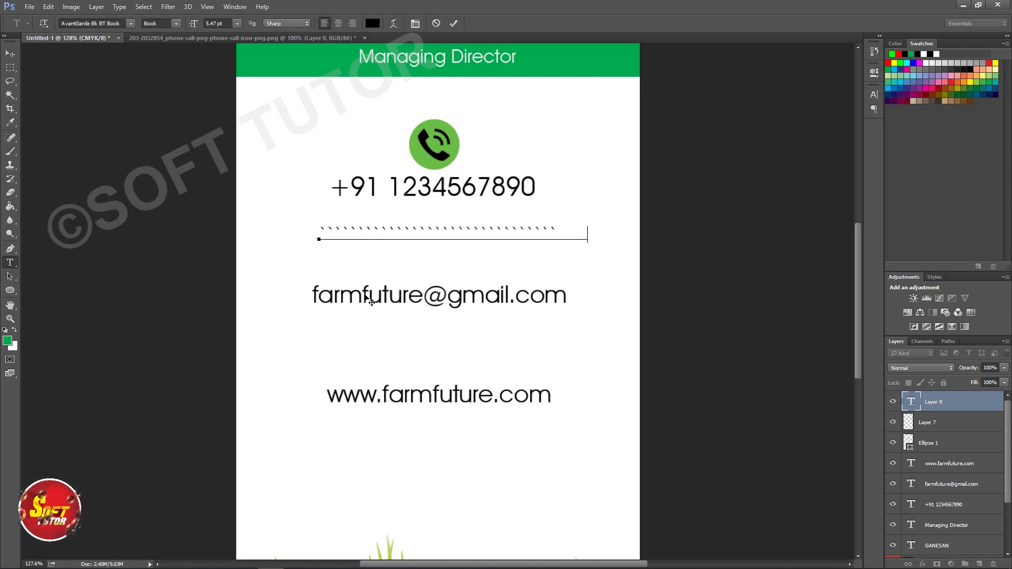
Centre the dotted divider across the card and copy the green circle above the email
left_click(11, 50)
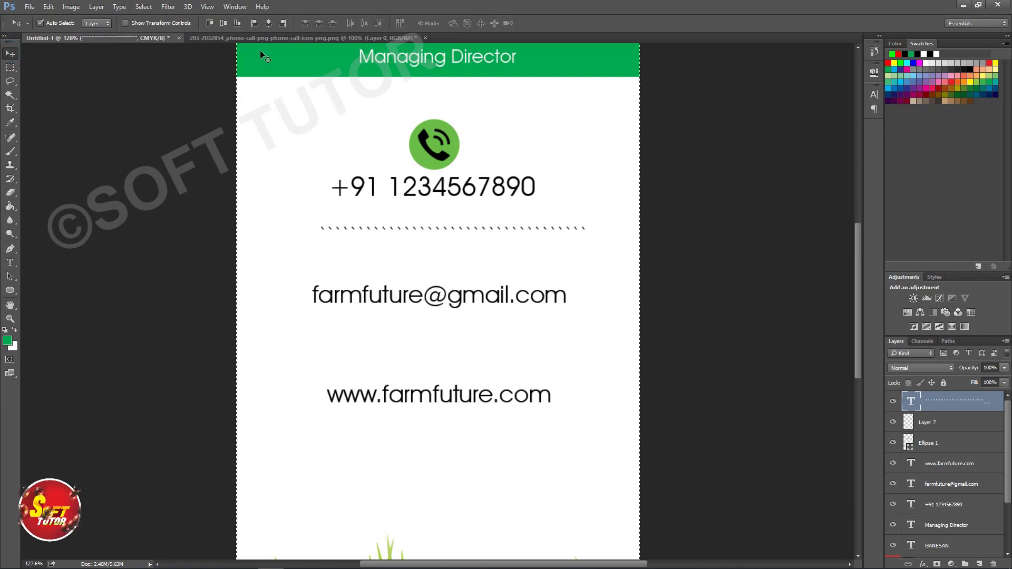
left_click(268, 23)
left_click(754, 247)
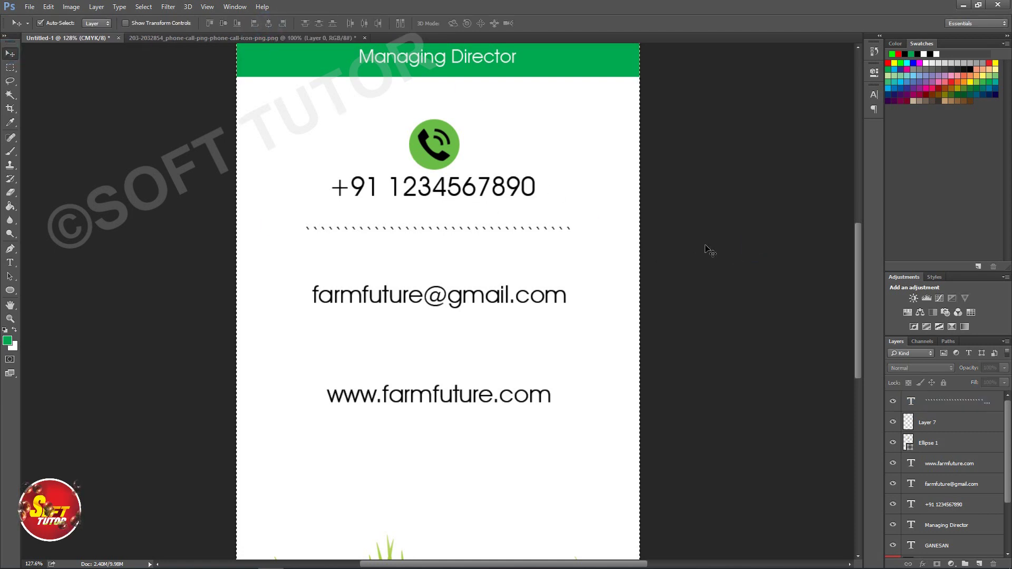
left_click(506, 230)
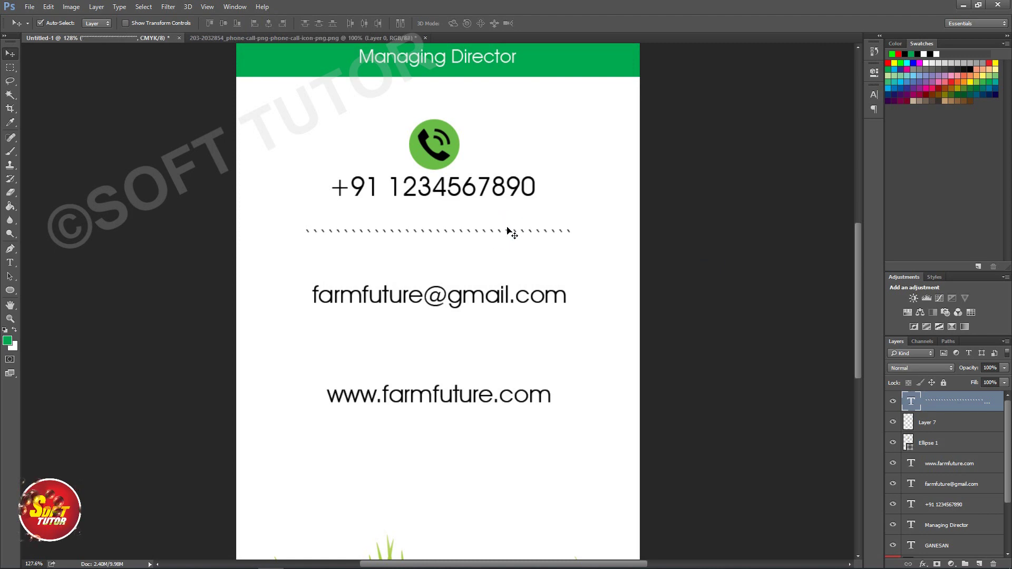
left_click(712, 188)
left_click_drag(430, 161, 426, 276)
Move the email address down slightly and give the copied circle a trial bright pink
left_click(460, 302)
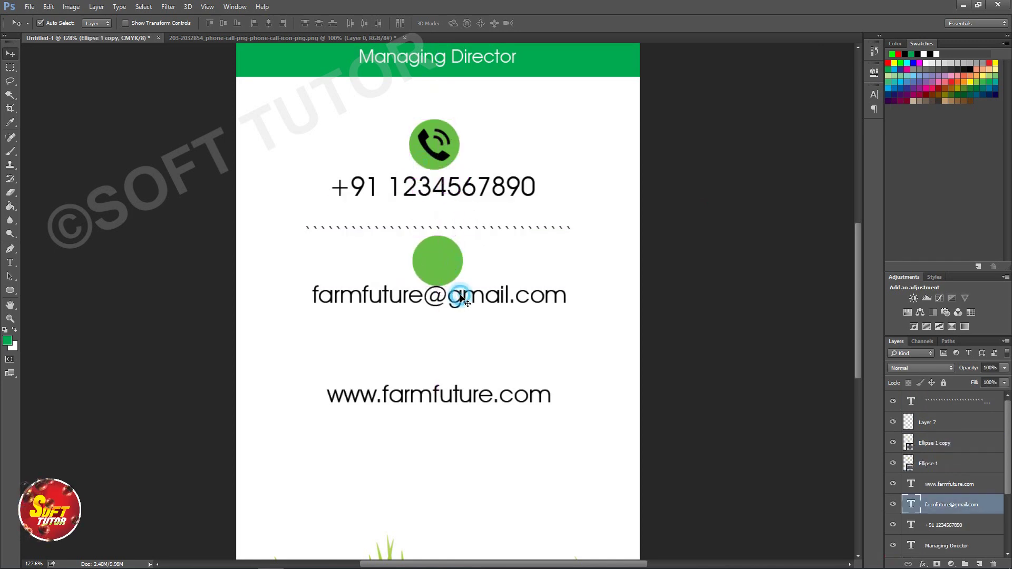
left_click_drag(459, 296, 467, 300)
double_click(908, 443)
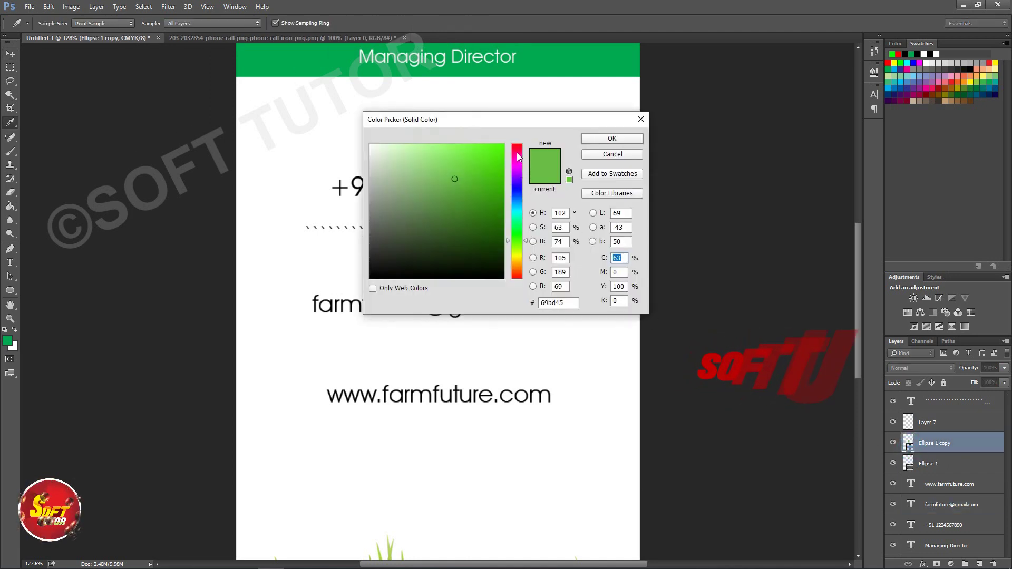
left_click(517, 153)
left_click(597, 139)
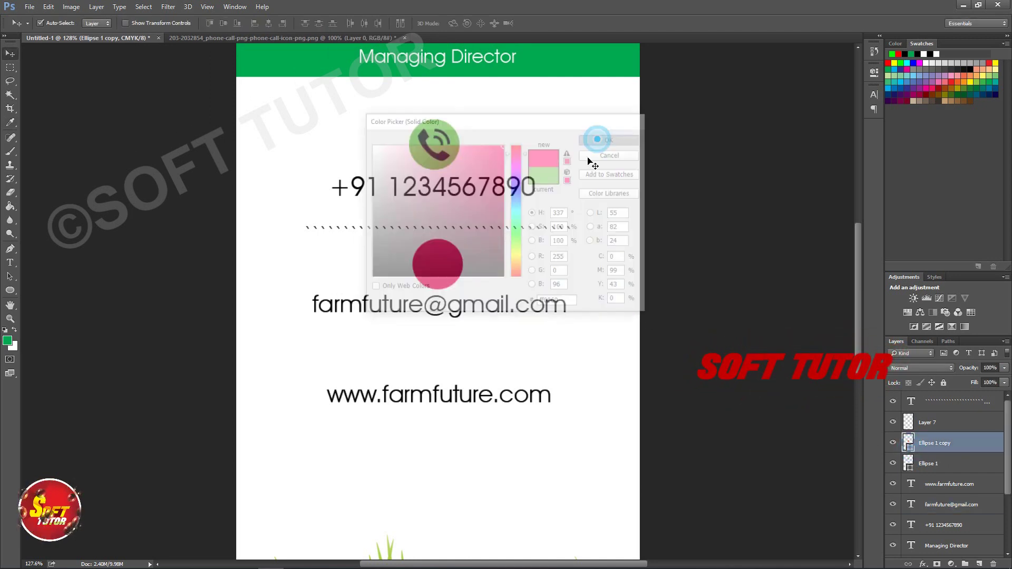
left_click(710, 275)
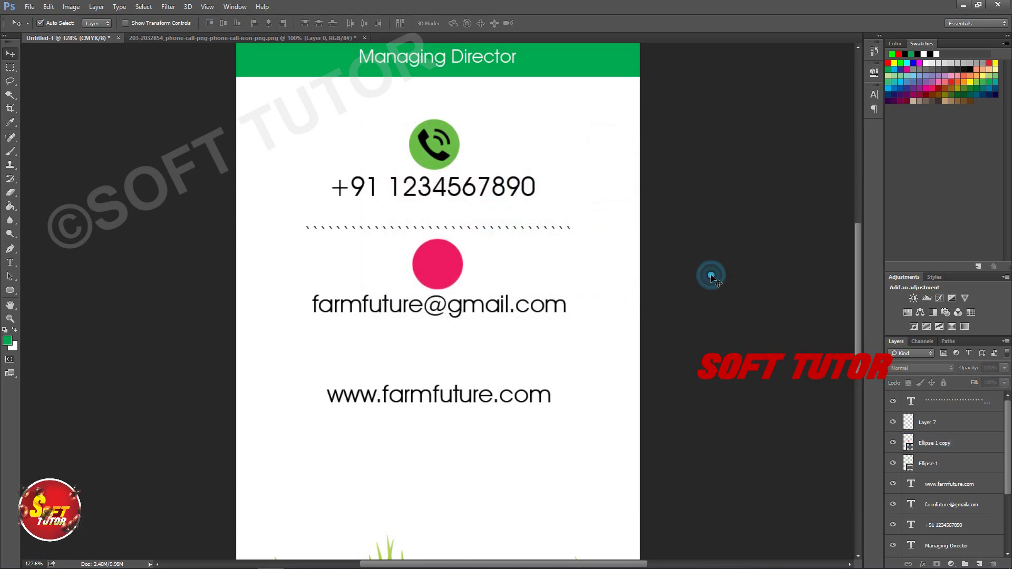
Recolour the Ellipse 1 copy circle to deep crimson #880330
left_click(434, 253)
double_click(907, 442)
mouse_move(492, 226)
left_mouse_down()
mouse_move(501, 194)
mouse_move(501, 207)
left_mouse_up()
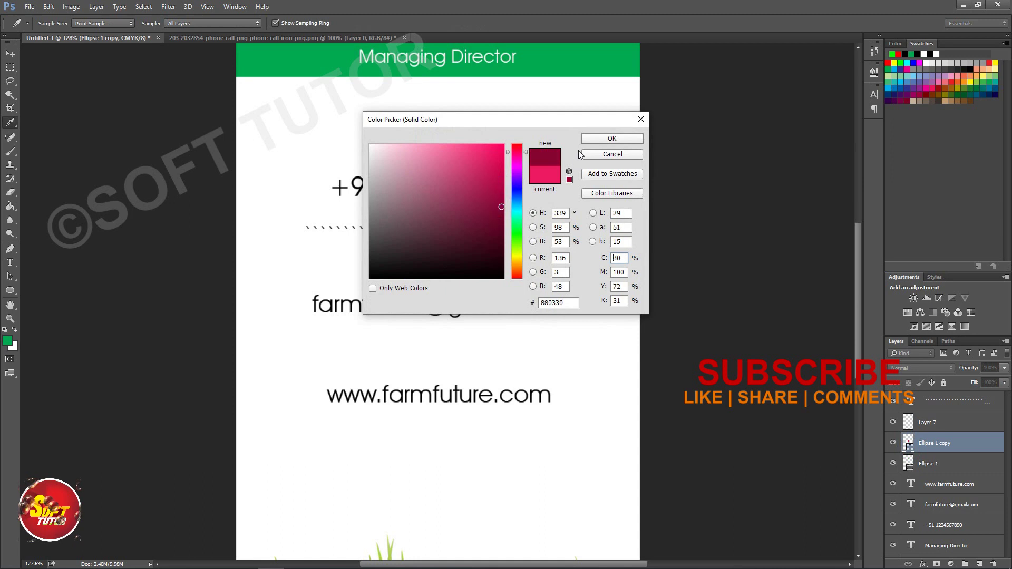
left_click(606, 138)
key("v")
left_click(693, 237)
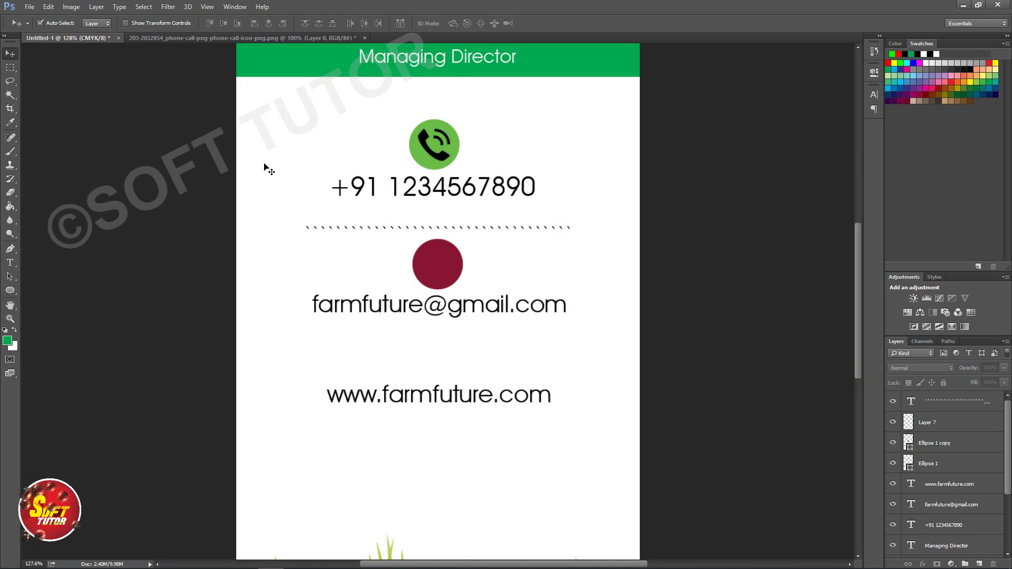
Close the phone icon file without saving and open download.png
left_click(268, 34)
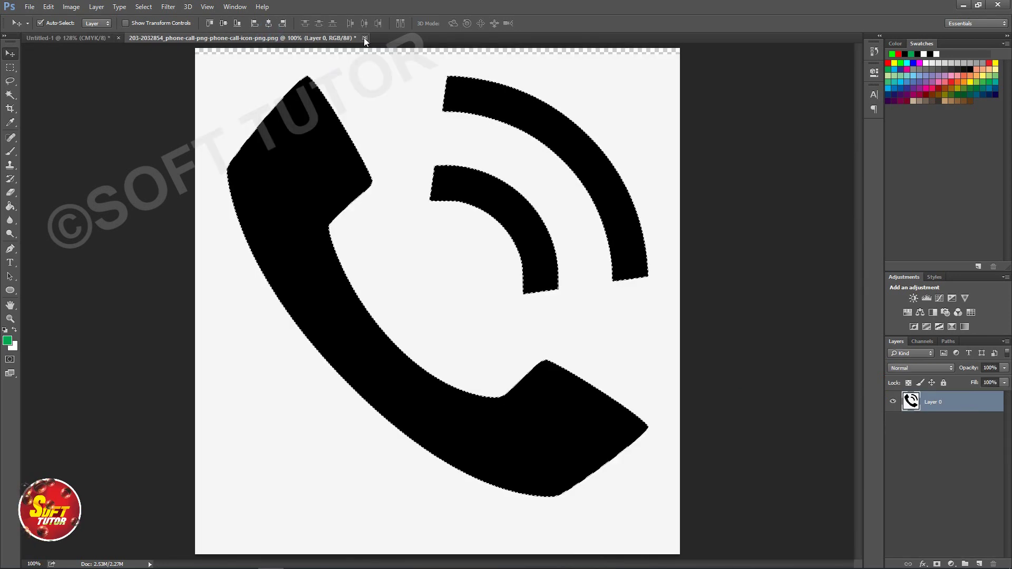
left_click(364, 37)
left_click(510, 210)
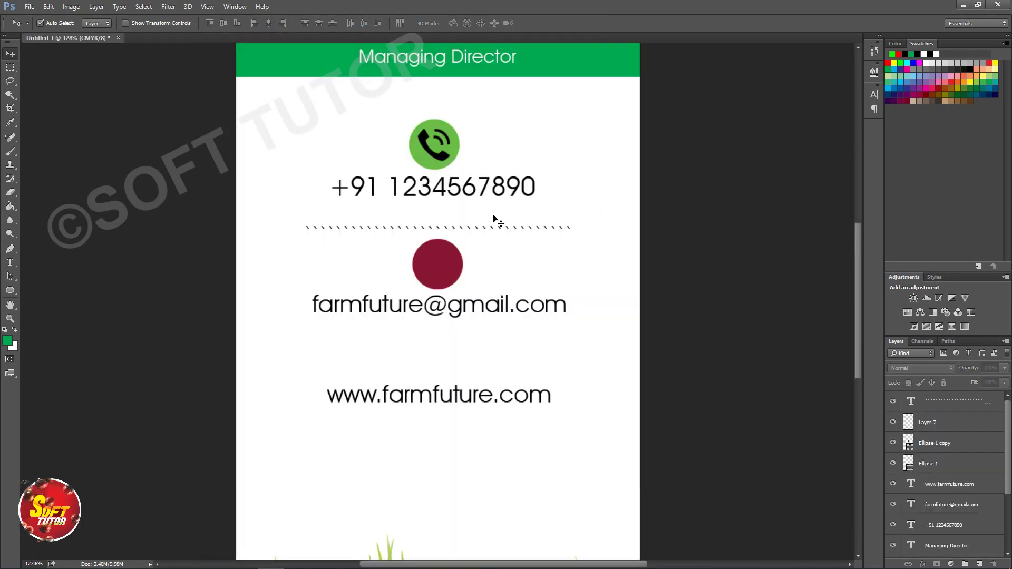
key("ctrl+o")
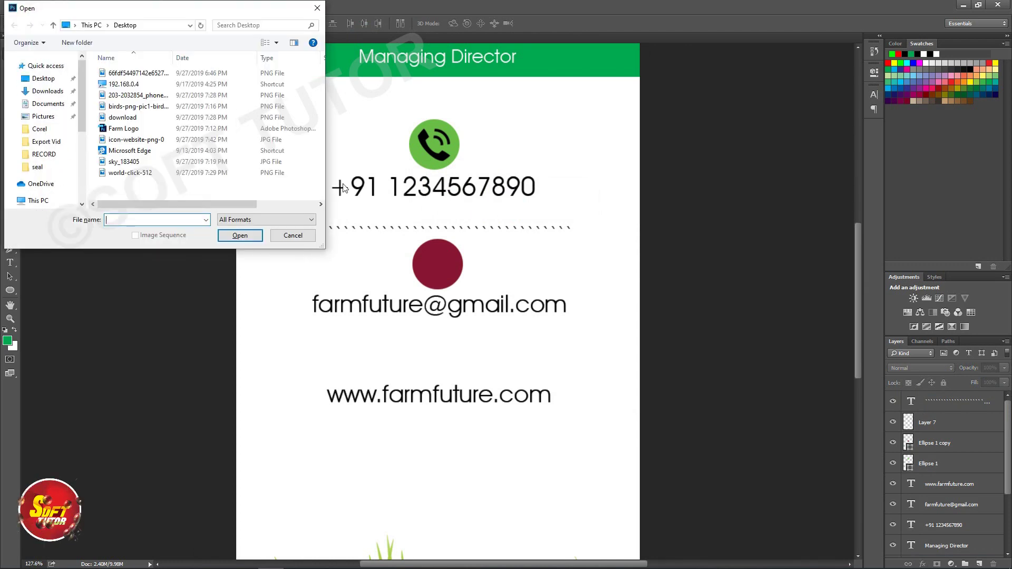
double_click(121, 126)
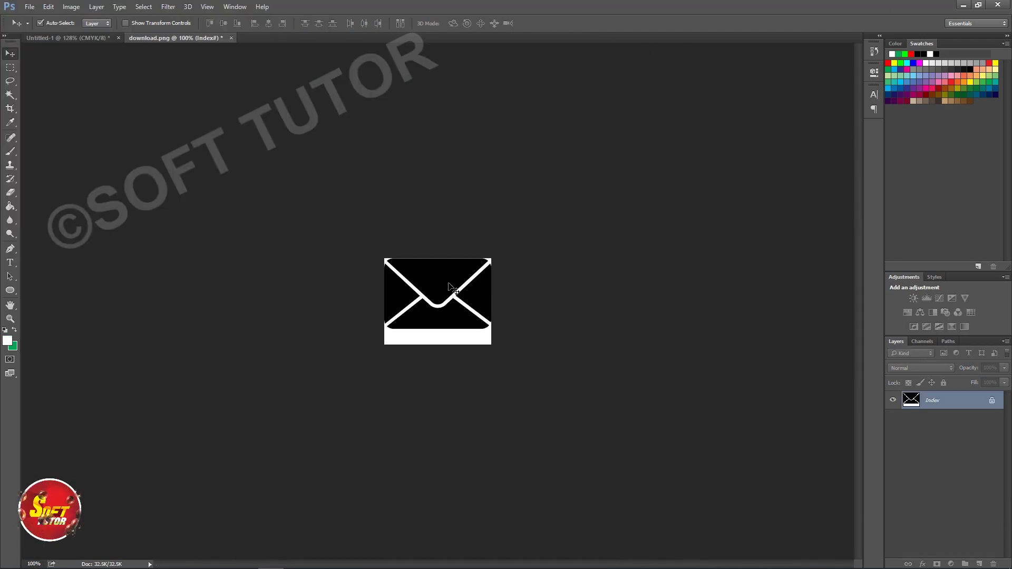
Convert the envelope image to CMYK Color and Magic Wand-select its black envelope shape
left_click(70, 8)
mouse_move(76, 18)
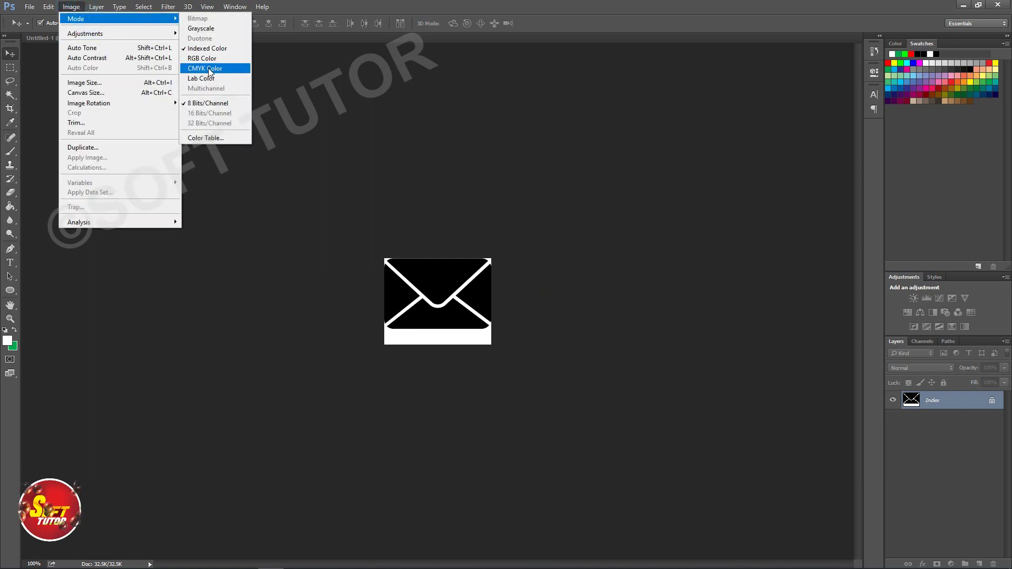
left_click(209, 68)
left_click(498, 227)
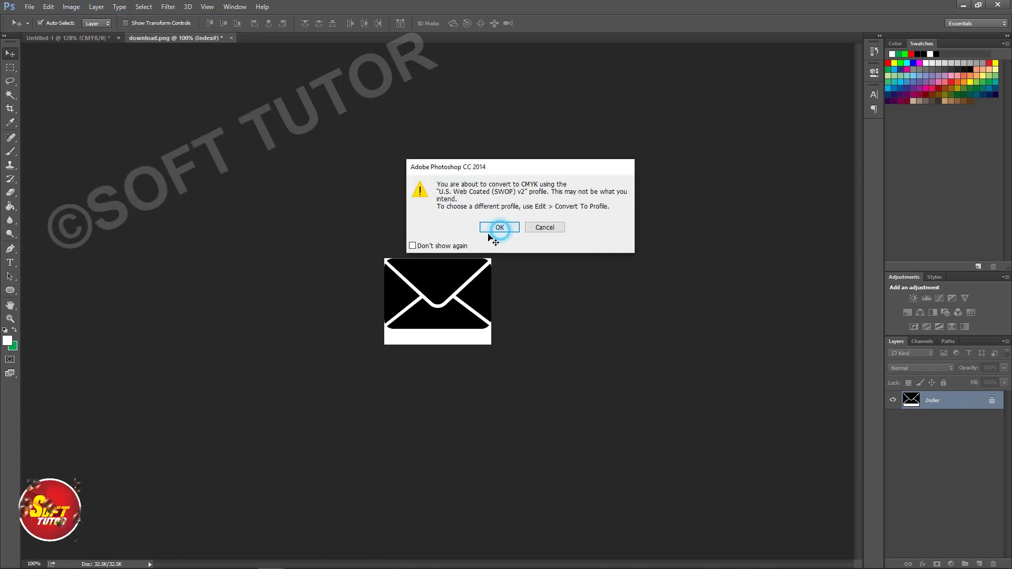
left_click(536, 266)
left_click(428, 271)
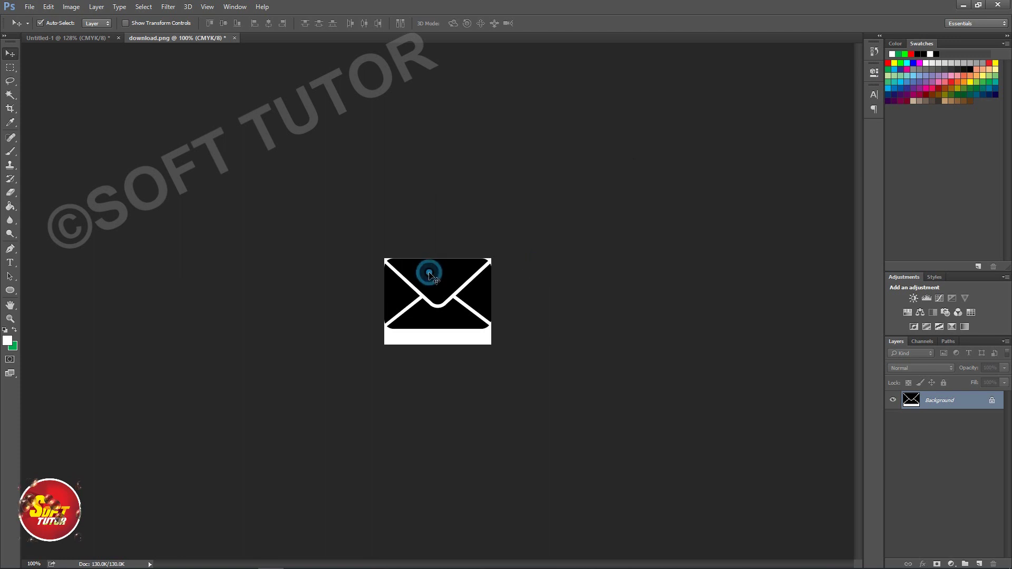
key("w")
left_click(434, 274)
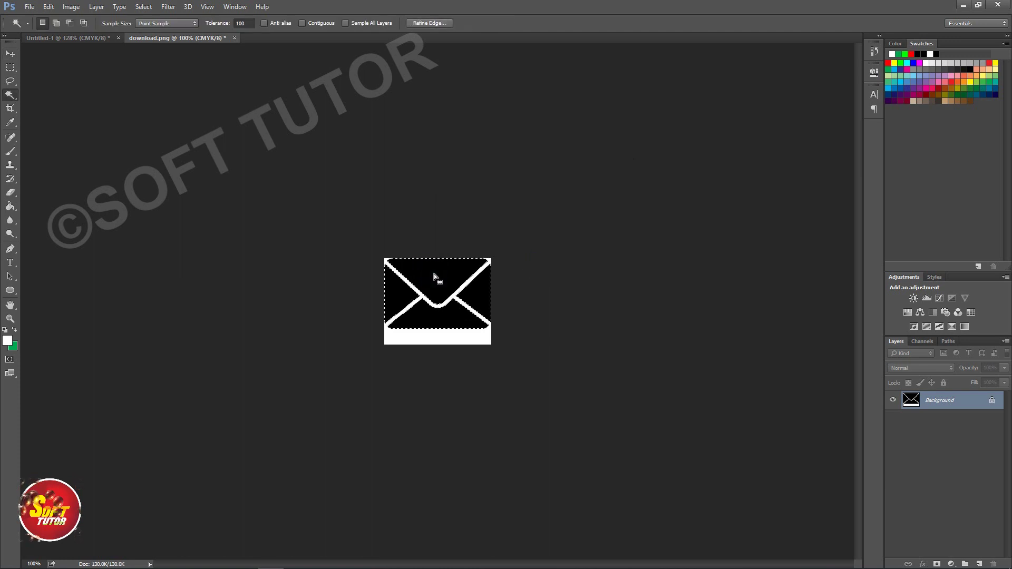
left_click(77, 38)
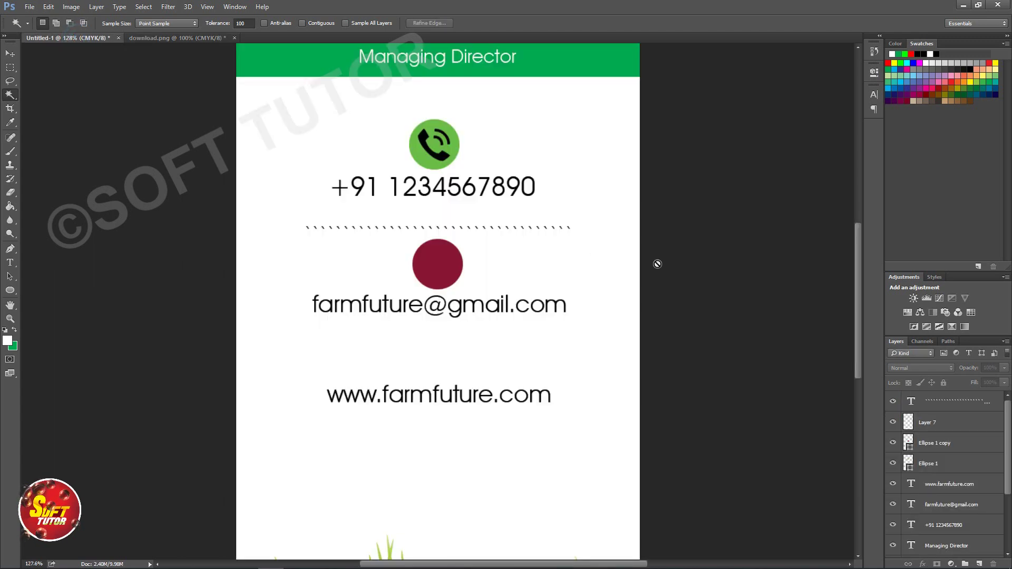
Paste the envelope into the card and convert Layer 8 to a smart object
key("ctrl+v")
key("ctrl+t")
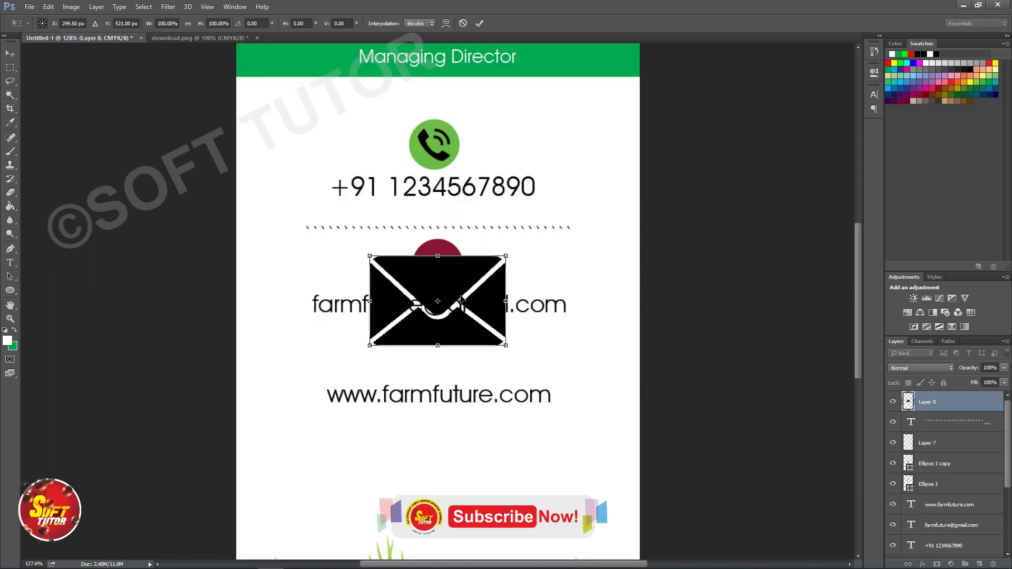
key("Return")
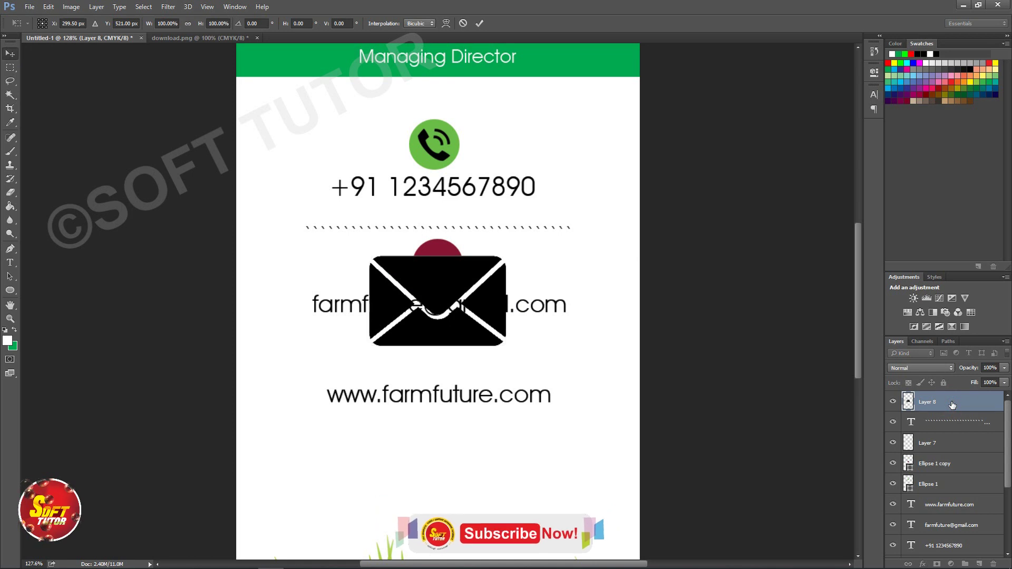
right_click(952, 404)
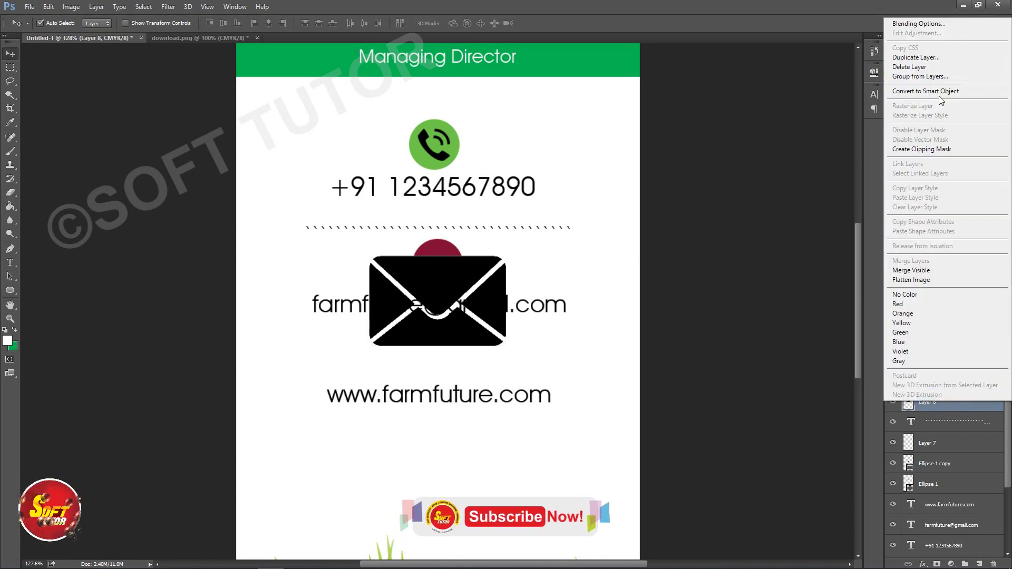
left_click(936, 92)
Shrink the envelope and move it up inside the maroon circle
key("ctrl+t")
left_click_drag(486, 304, 485, 292)
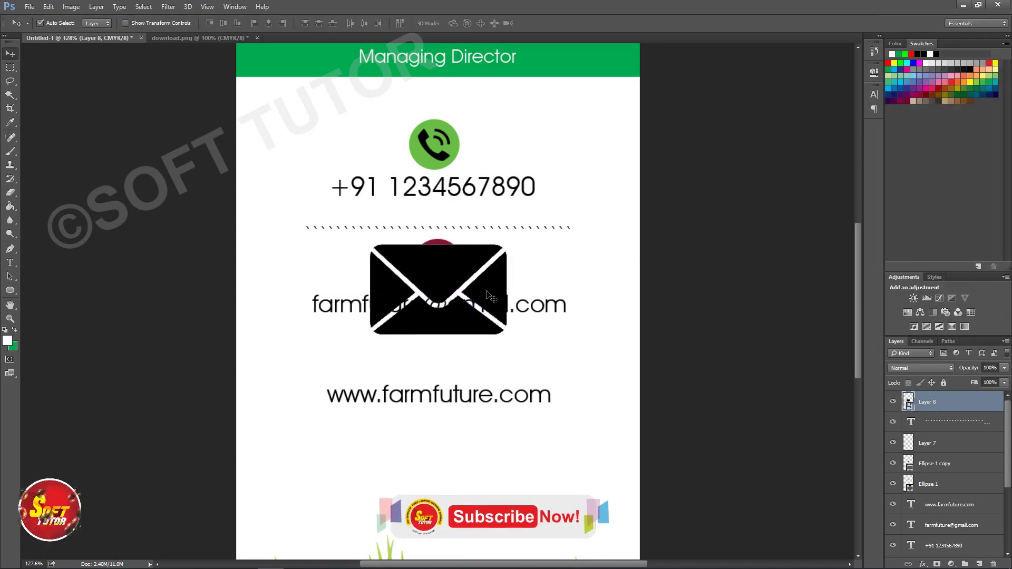
left_click_drag(506, 334, 464, 305)
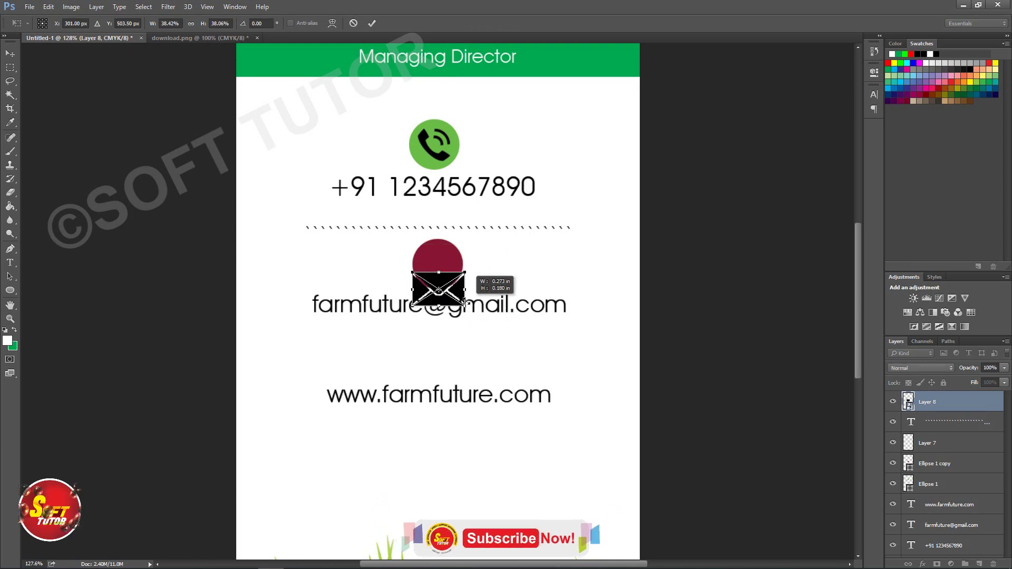
key("Return")
scroll(473, 308, "up", 5)
left_click_drag(524, 363, 525, 305)
key("ctrl+t")
left_click_drag(596, 380, 573, 363)
key("Return")
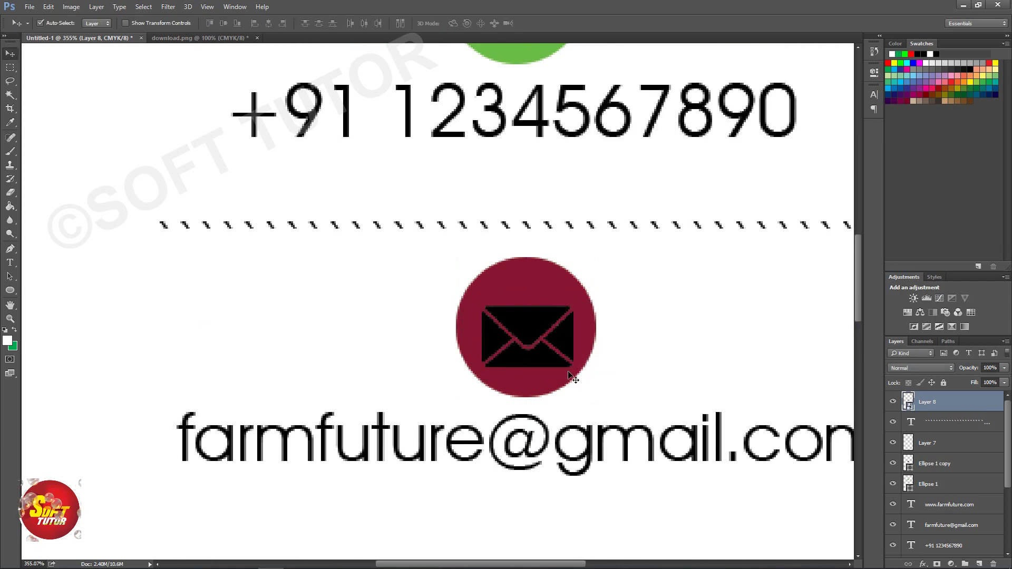
key("Up")
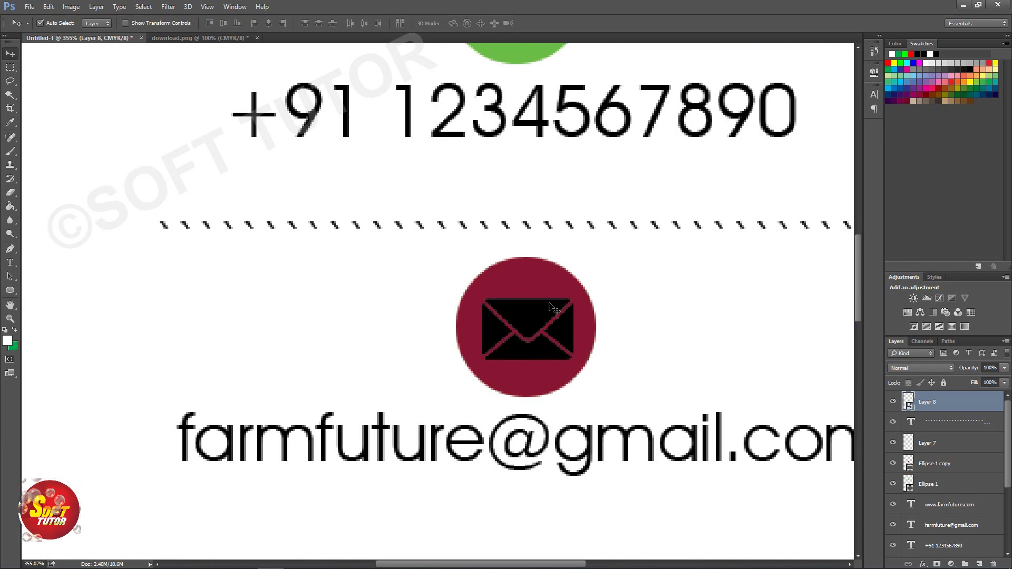
Centre the envelope horizontally on the circle and open its smart-object contents
left_click(538, 275, "shift")
left_click(268, 24)
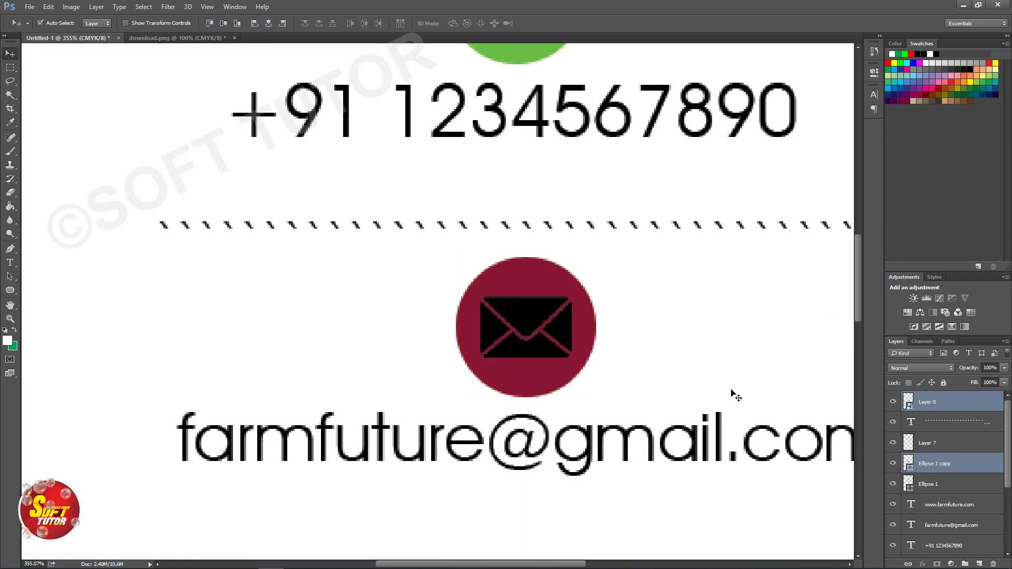
double_click(908, 403)
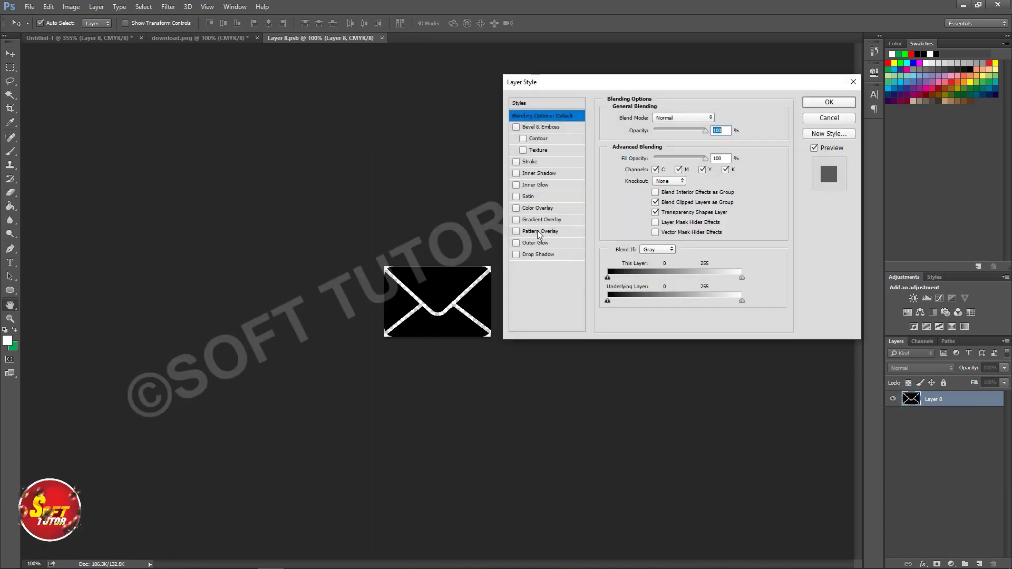
Give the envelope a white Color Overlay layer style
left_click(537, 209)
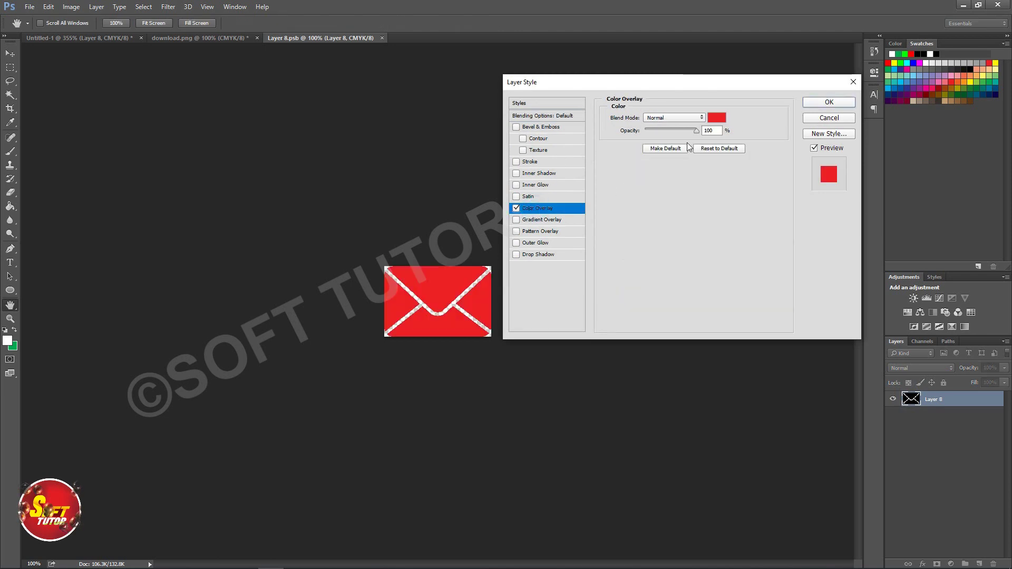
left_click(716, 117)
left_click_drag(390, 158, 282, 106)
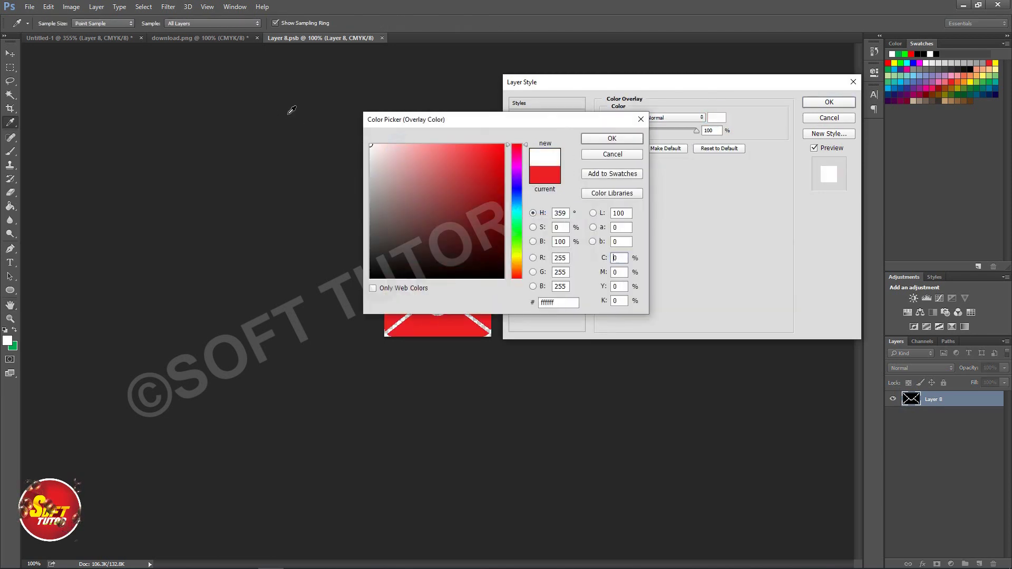
left_click(614, 138)
left_click(829, 102)
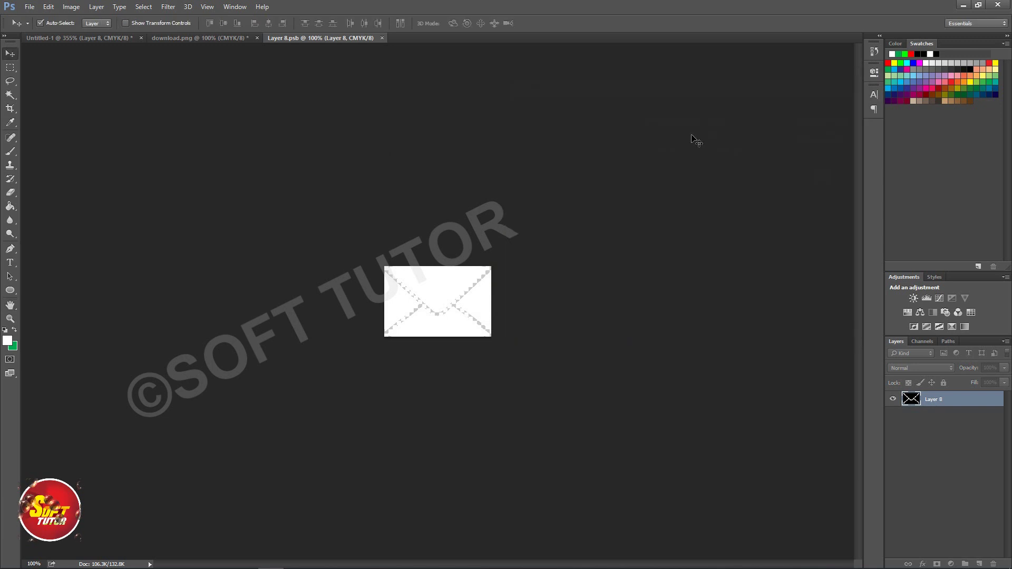
Save the smart object .psb and return to the Untitled-1 card
left_click(29, 6)
left_click(43, 114)
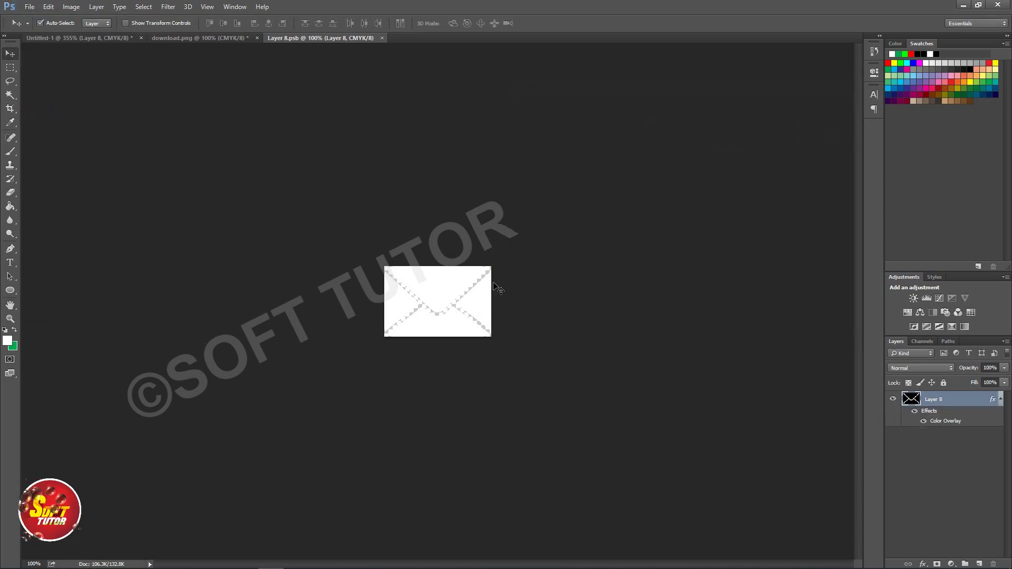
left_click(163, 38)
left_click(106, 37)
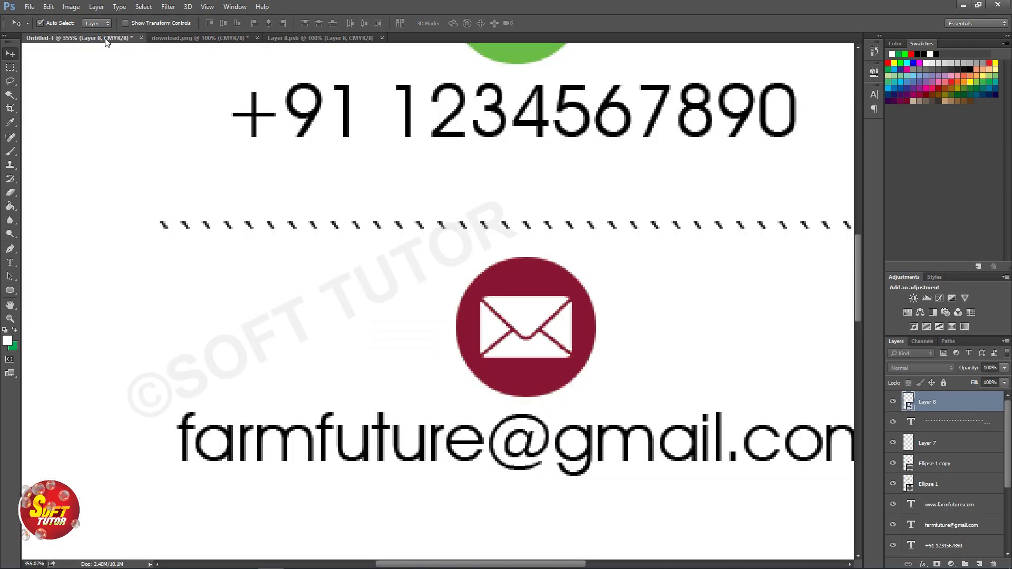
Copy the mail icon down beside the website address and nudge the website text down
key("ctrl+minus")
key("ctrl+minus")
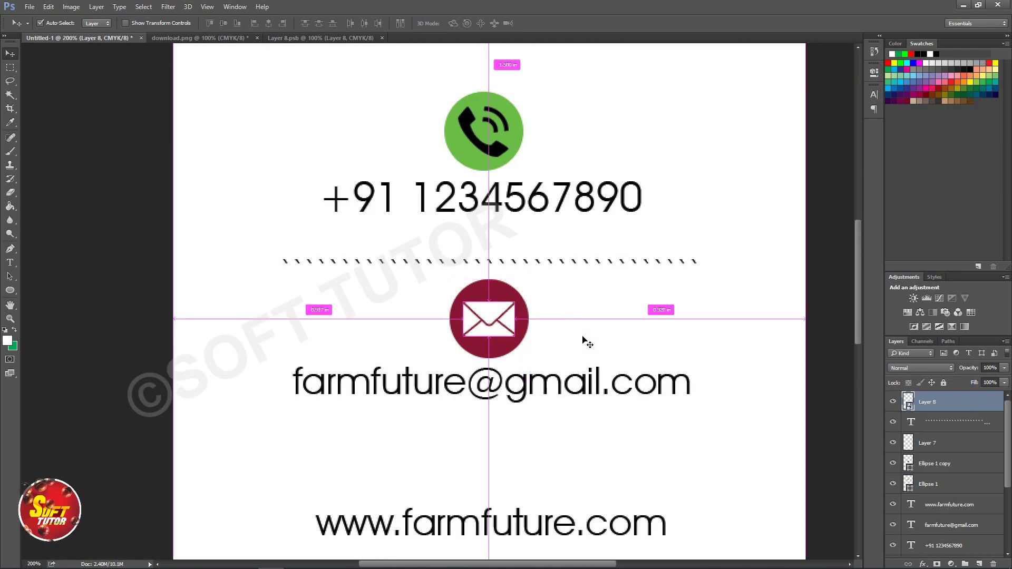
key("ctrl+minus")
left_click(657, 330)
key("h")
scroll(522, 357, "down", 3)
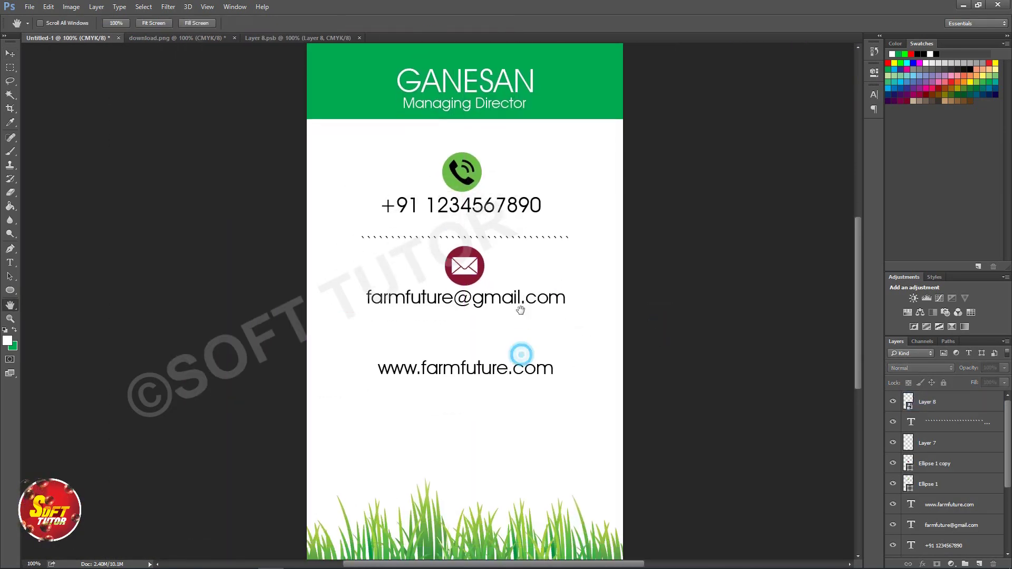
key("v")
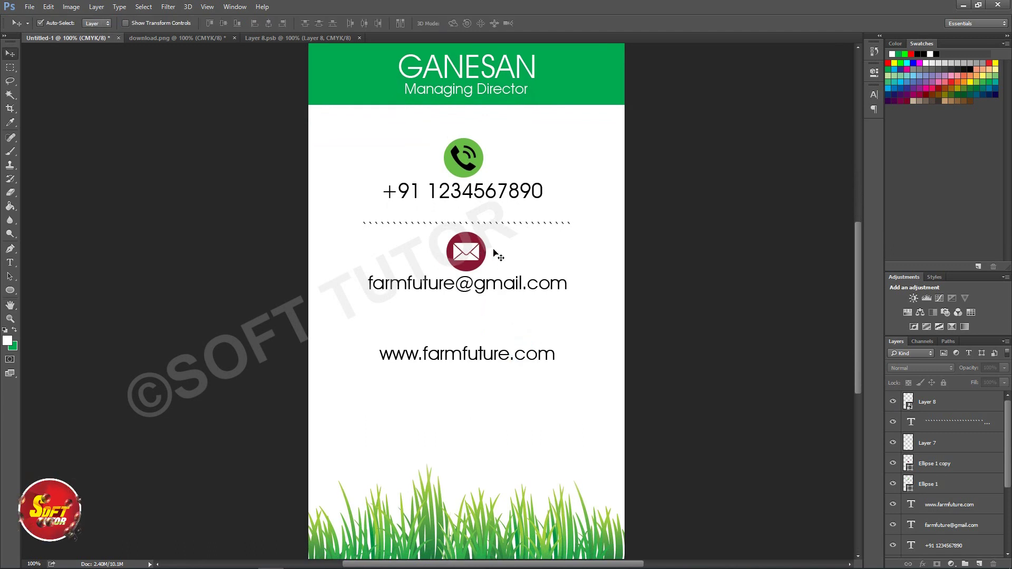
left_click_drag(478, 253, 468, 325)
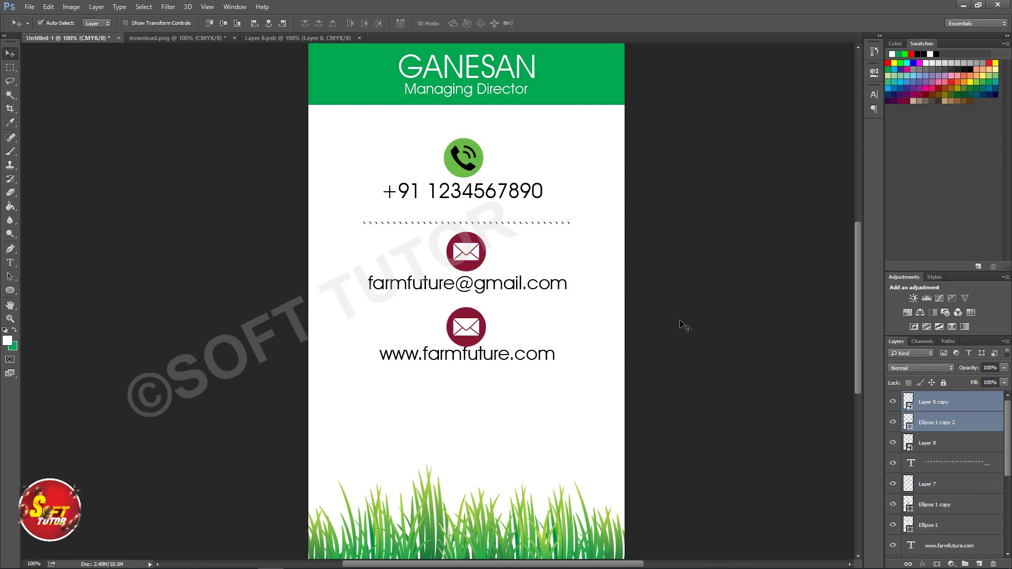
left_click(519, 358)
key("Down")
key("Down")
key("Down")
key("Down")
key("Down")
key("Down")
key("Down")
key("Down")
key("Down")
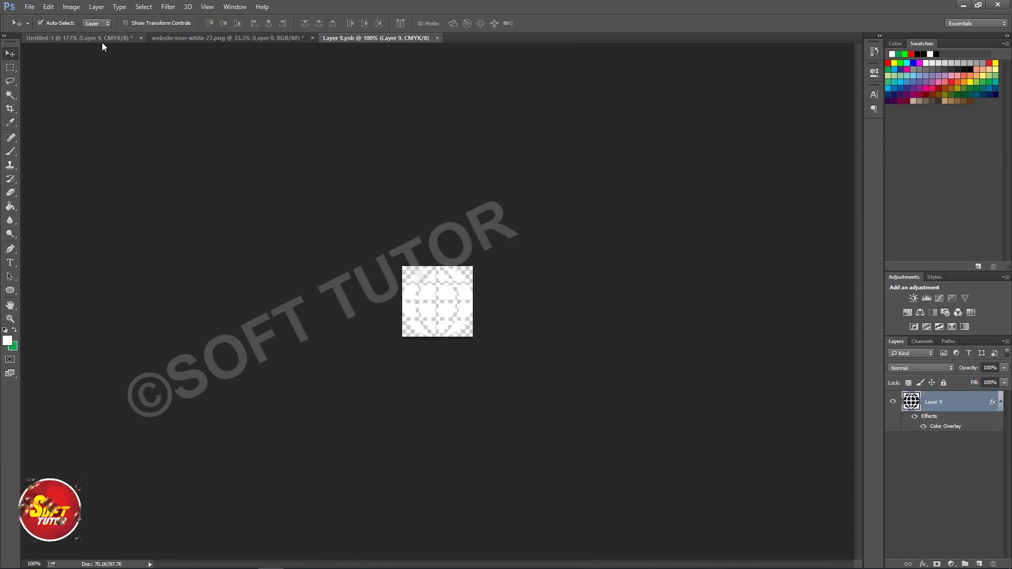
Shrink the globe into its circle, align their vertical centres, and view at 100%
left_click(102, 42)
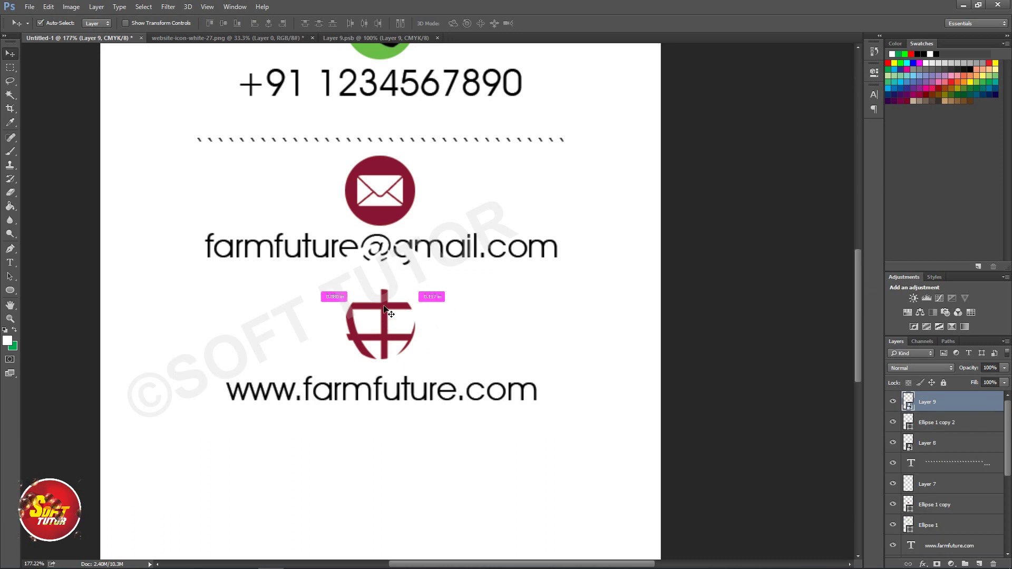
key("ctrl+t")
mouse_move(445, 367)
left_mouse_down()
mouse_move(408, 329)
mouse_move(387, 329)
left_mouse_up()
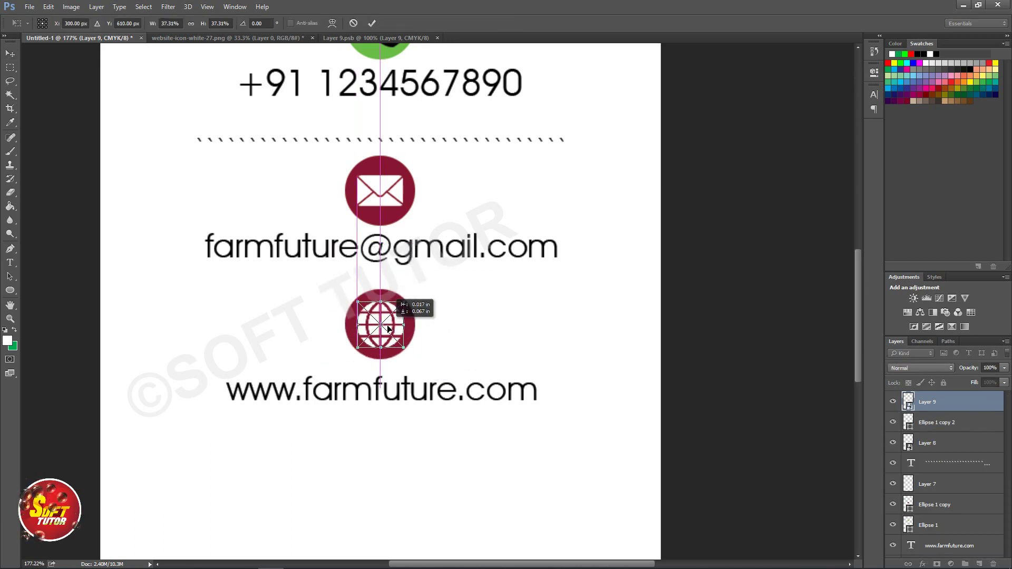
key("Return")
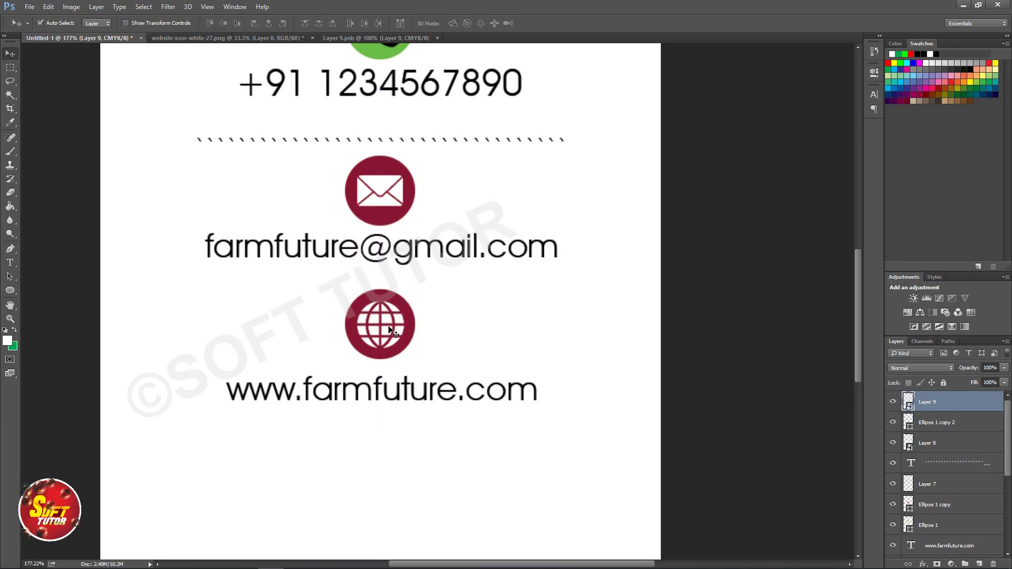
left_click(410, 331, "shift")
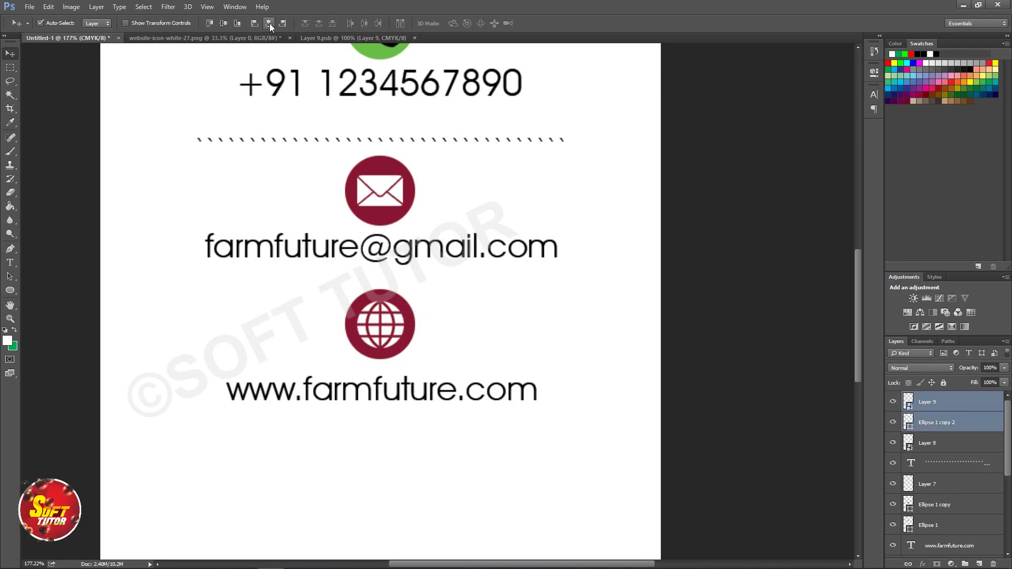
left_click(222, 26)
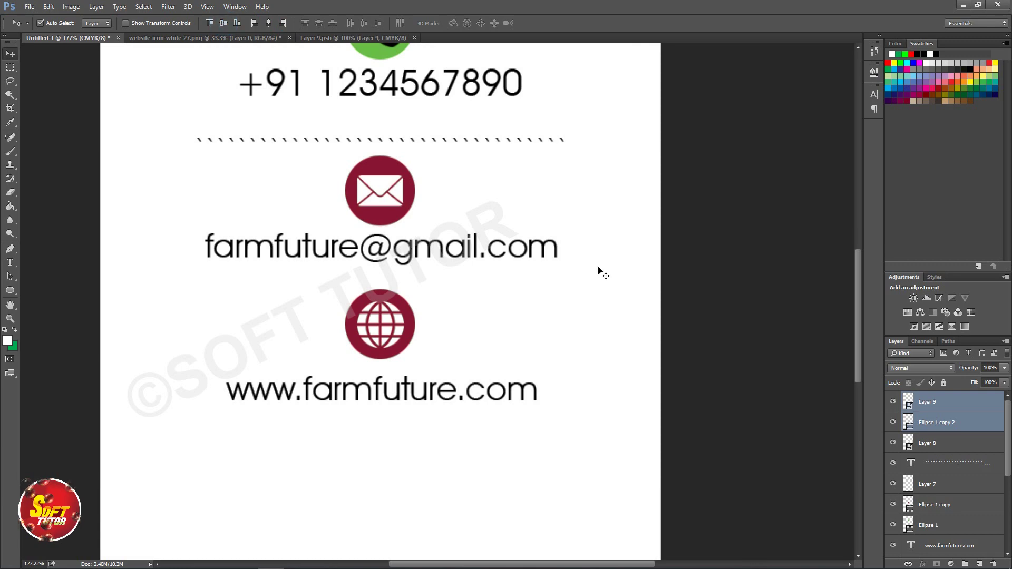
key("ctrl+1")
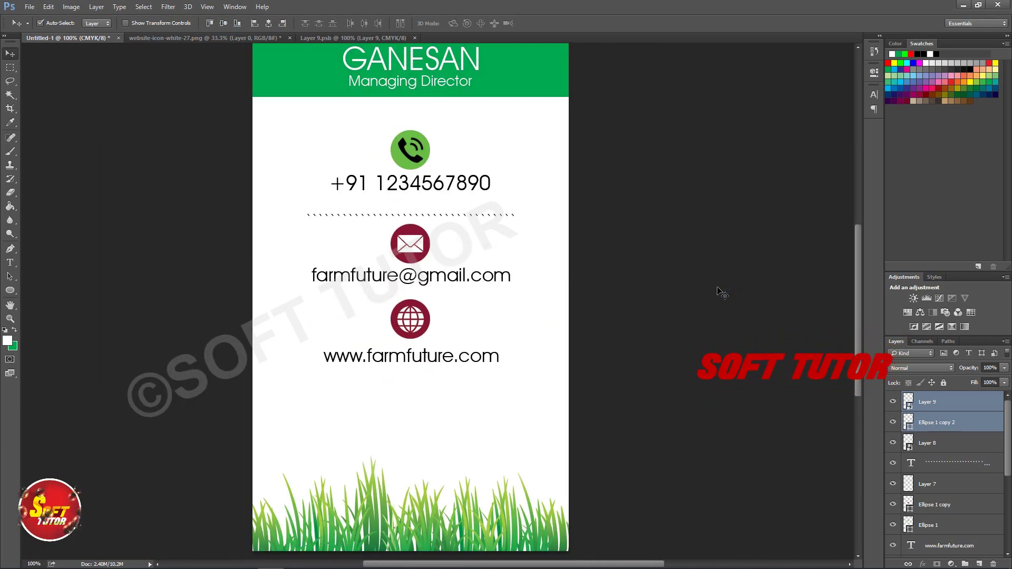
Copy the dotted separator below the email line and duplicate the website text lower down
left_click_drag(467, 220, 468, 302)
key("Down")
key("Down")
key("Down")
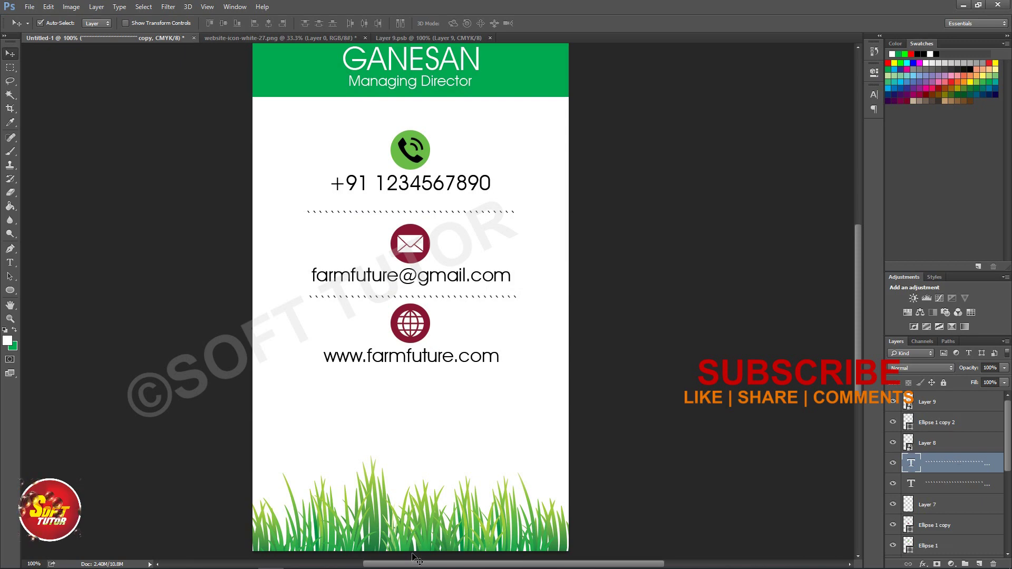
left_click_drag(421, 362, 420, 431)
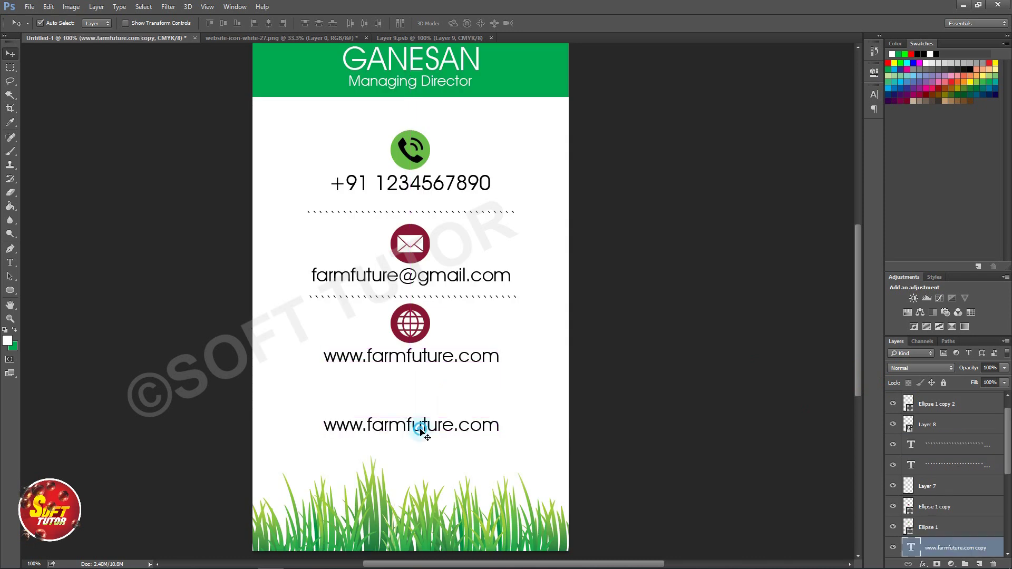
Retype the copied line as 'addres and details' and centre it horizontally on the card
key("t")
triple_click(419, 426)
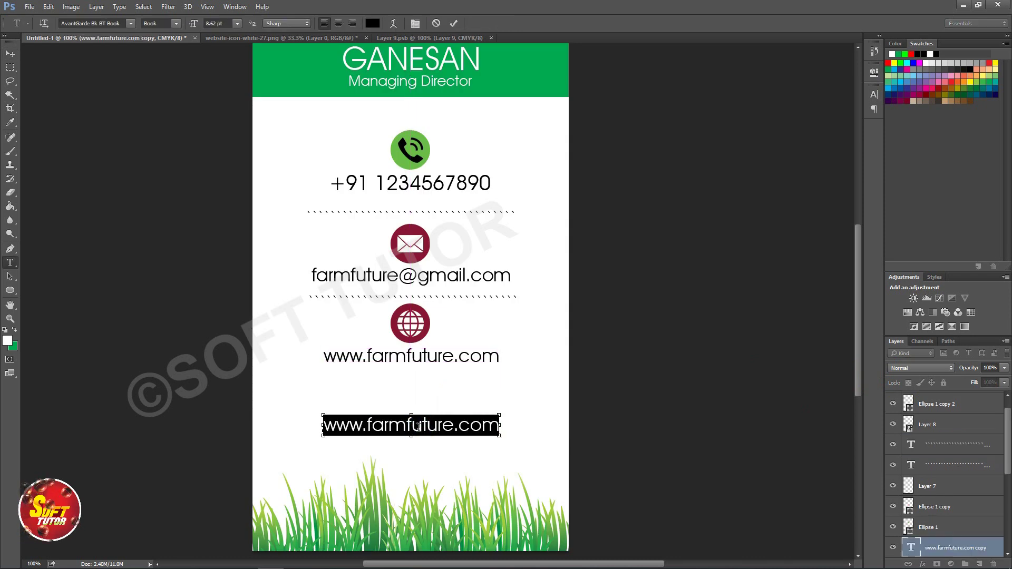
type("w")
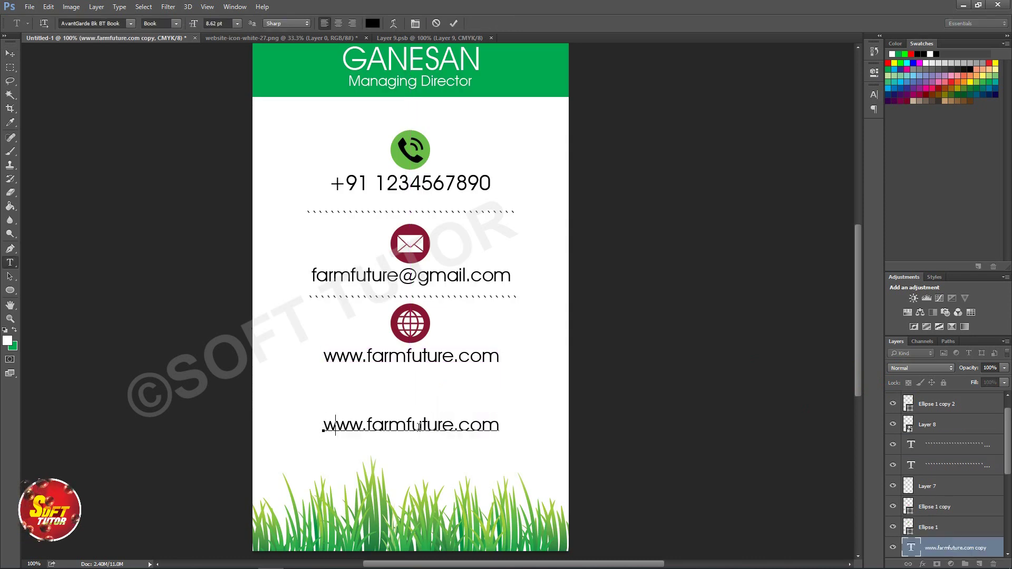
key("BackSpace")
type("addres ")
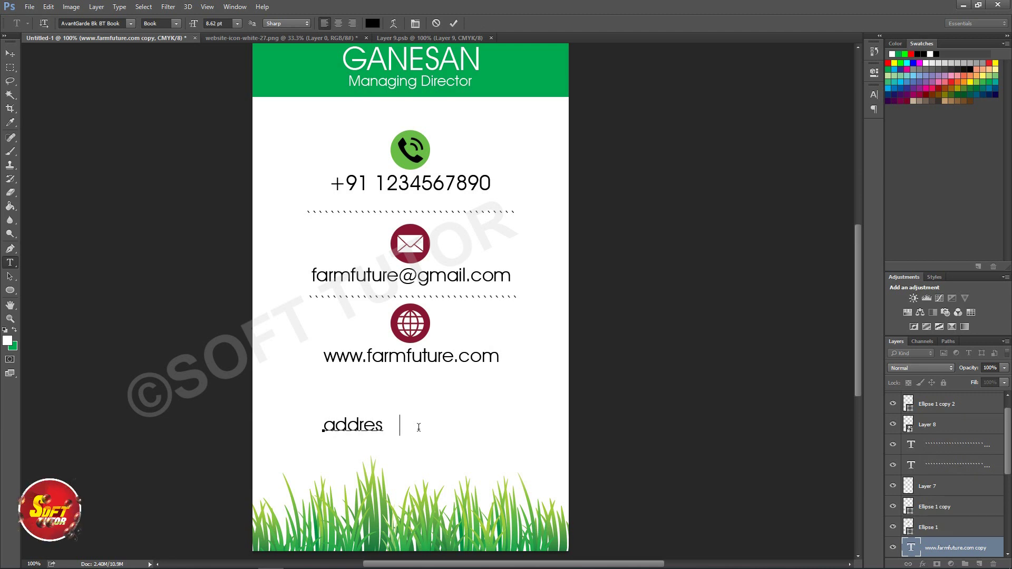
type("and details")
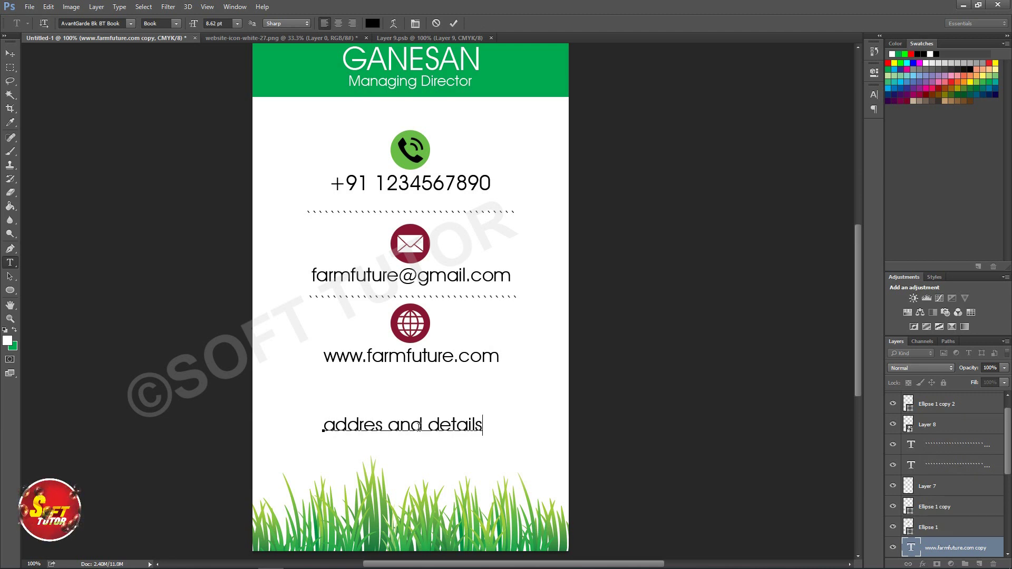
left_click(9, 54)
key("ctrl+a")
left_click(268, 23)
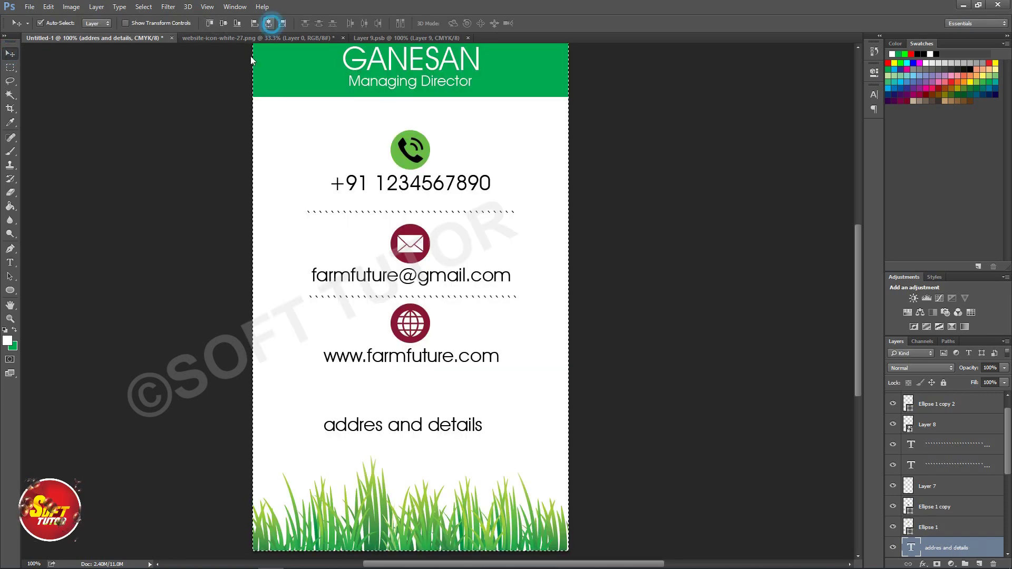
left_click(129, 231)
key("ctrl+d")
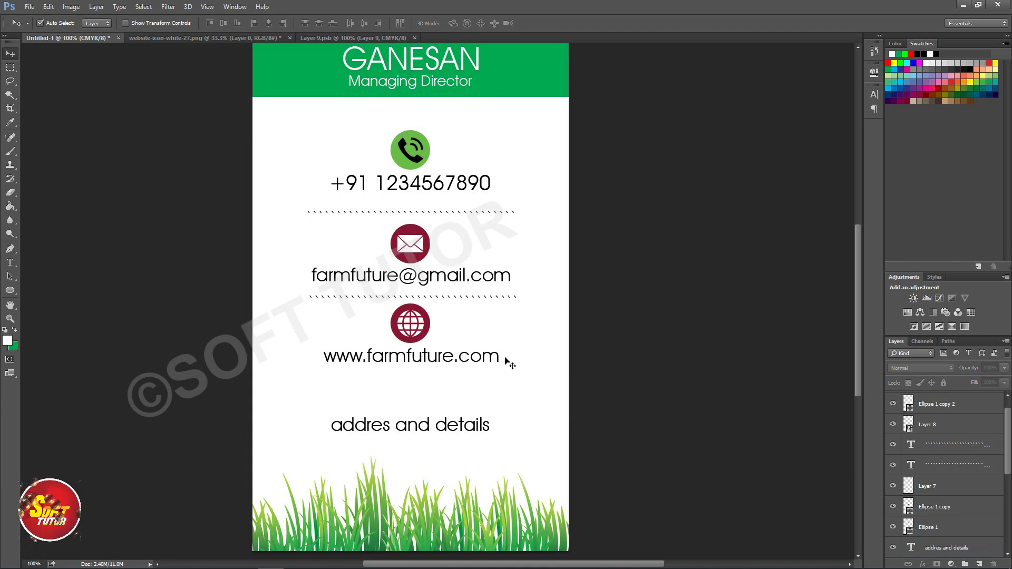
left_click(412, 308)
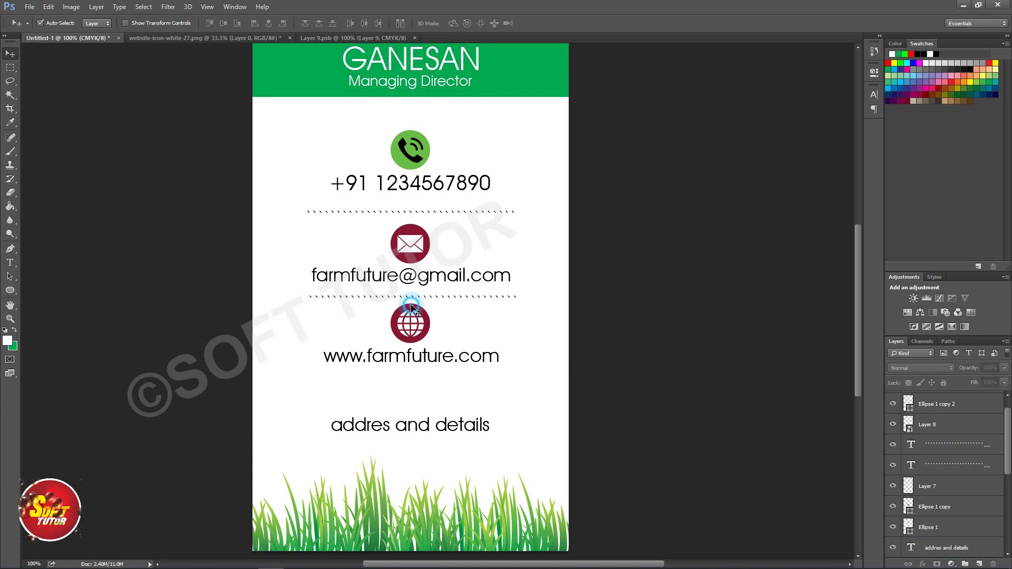
Recolour the Ellipse 1 copy 2 circle olive brown after a green trial, then copy it downward
double_click(908, 405)
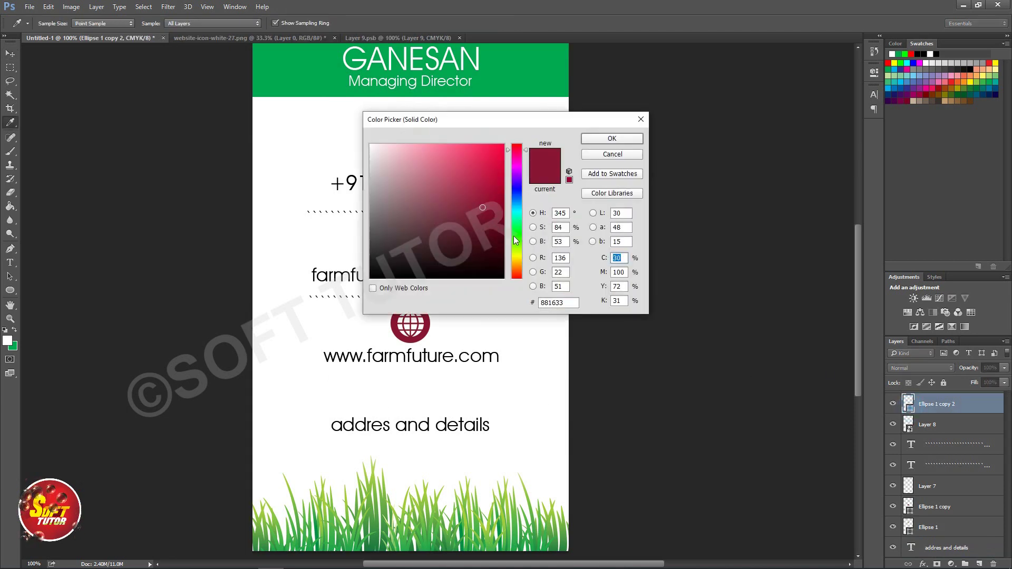
left_click(513, 237)
left_click(612, 138)
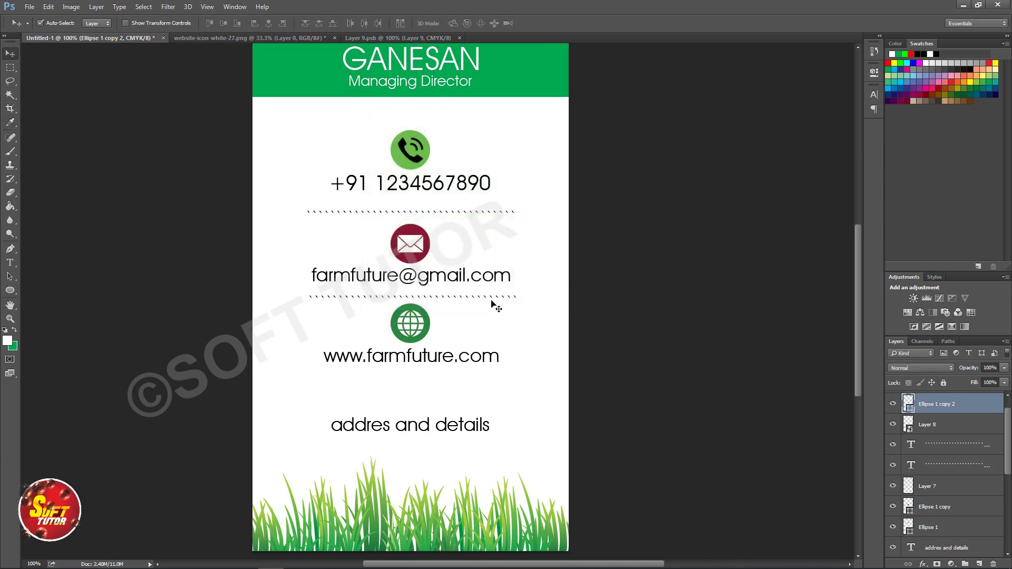
double_click(908, 405)
mouse_move(520, 245)
left_mouse_down()
mouse_move(517, 259)
mouse_move(498, 217)
left_mouse_up()
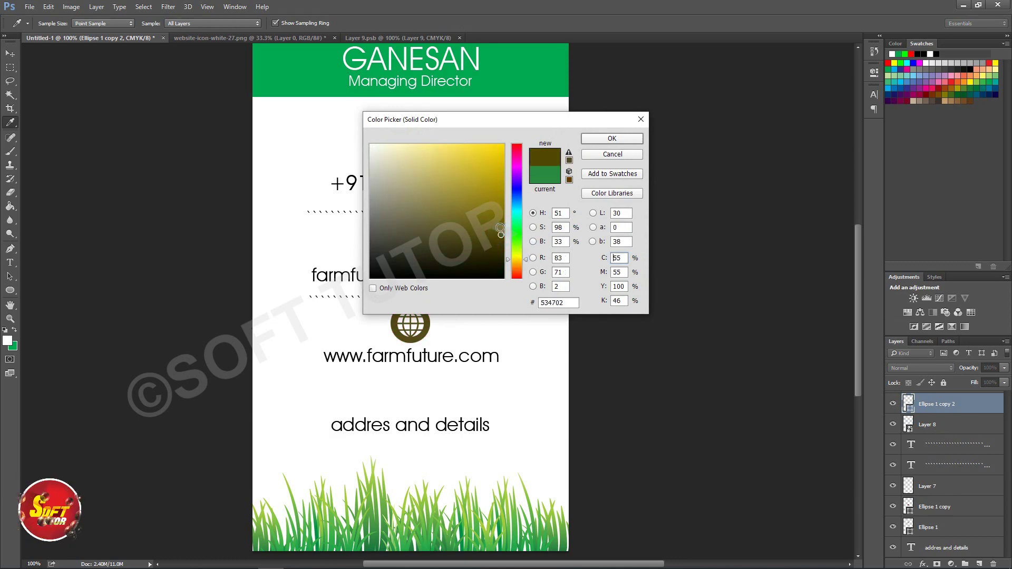
left_click(618, 141)
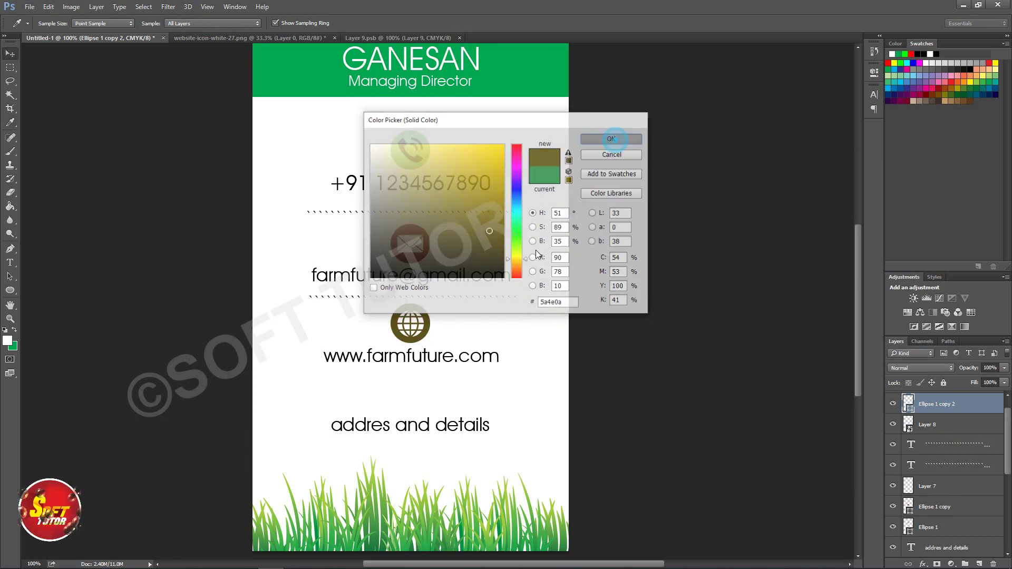
left_click_drag(416, 309, 418, 379)
Paste the location pin icon onto the card and shrink it to about 40 percent
key("ctrl+v")
key("ctrl+t")
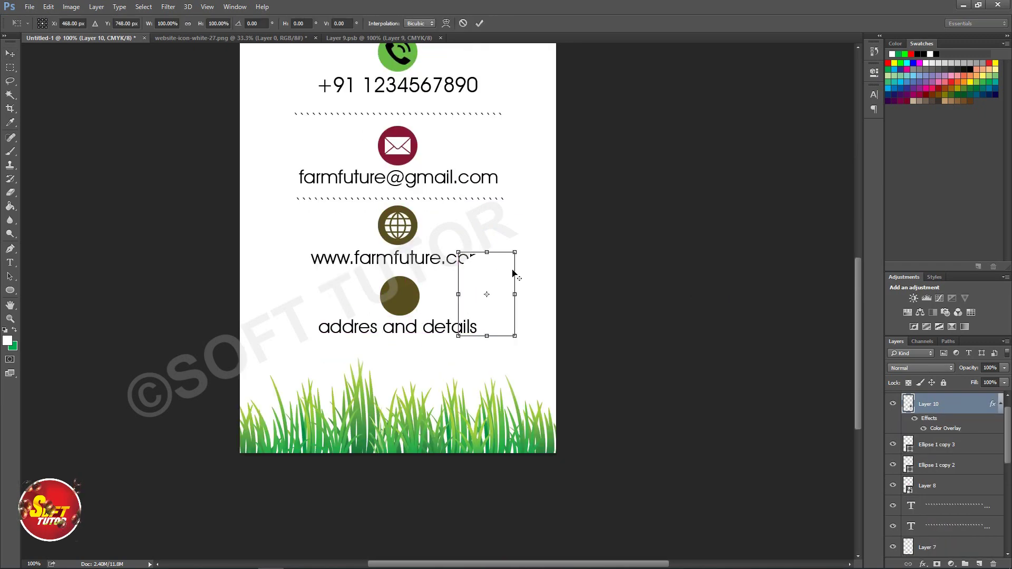
left_click_drag(514, 253, 505, 287)
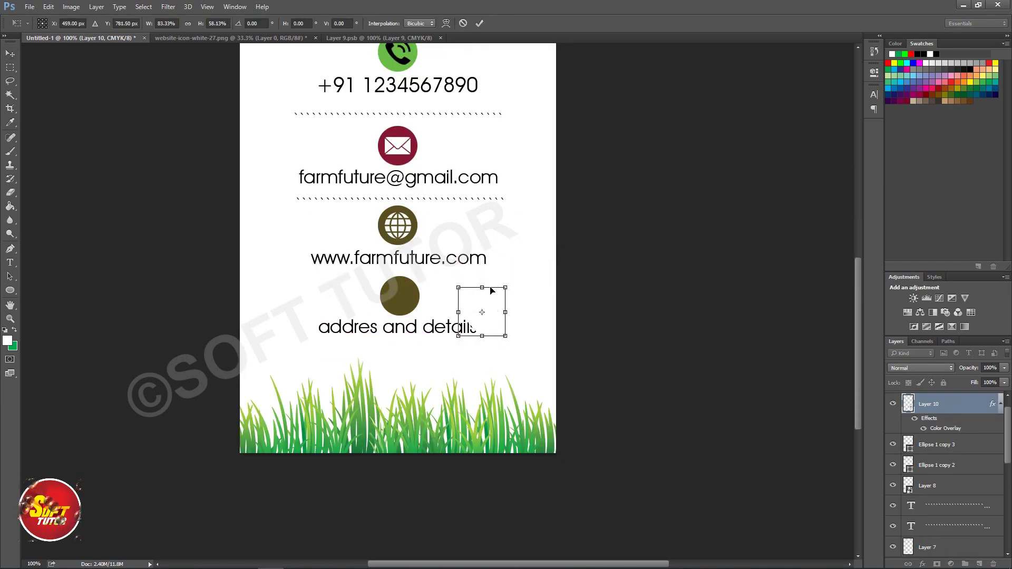
key("ctrl+z")
mouse_move(515, 252)
left_mouse_down()
mouse_move(510, 283)
mouse_move(413, 298)
left_mouse_up()
key("Return")
Scale the pin to fit the olive circle and centre it horizontally and vertically
scroll(354, 259, "up", 5)
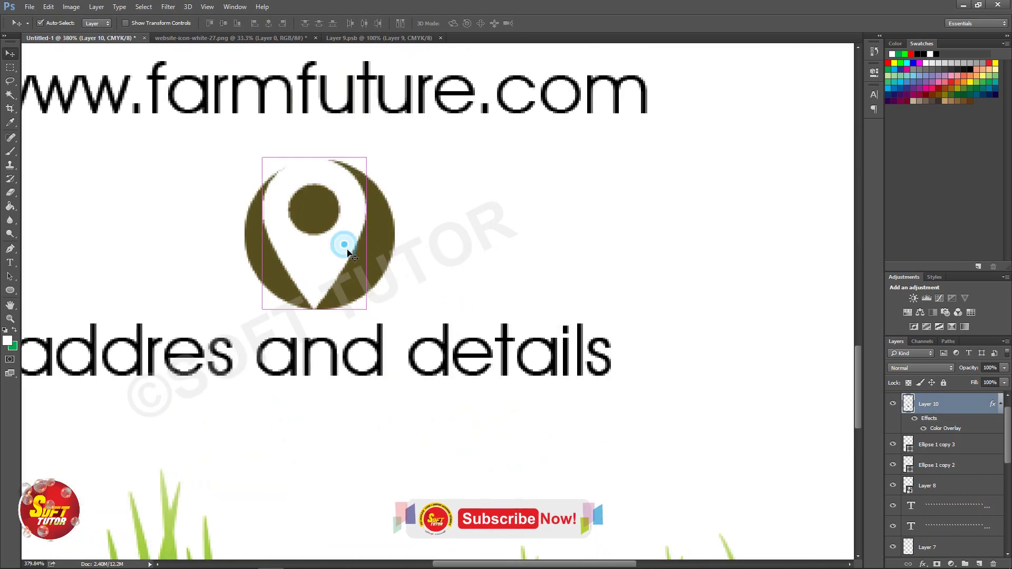
key("ctrl+t")
left_click_drag(365, 309, 354, 287)
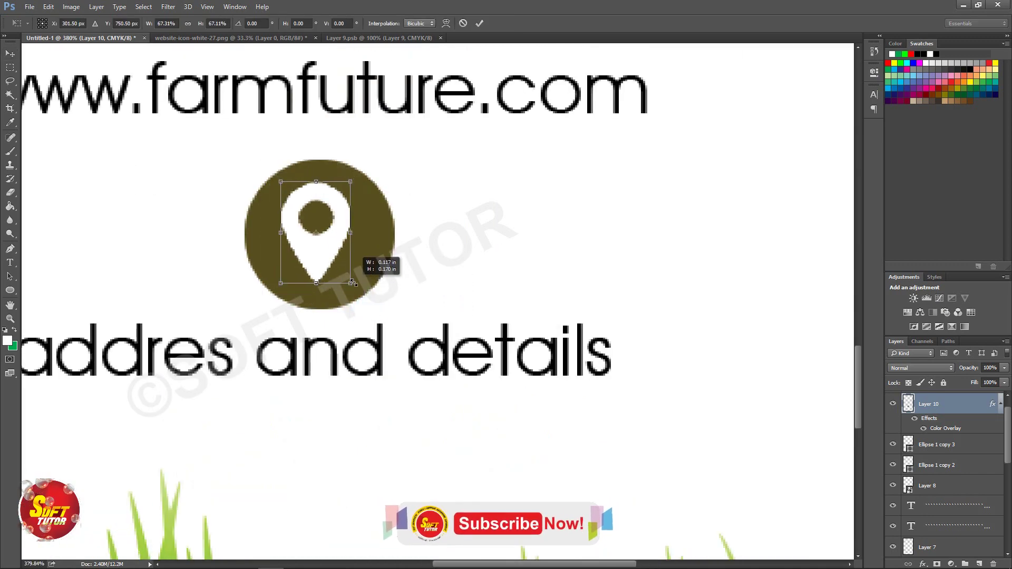
key("Return")
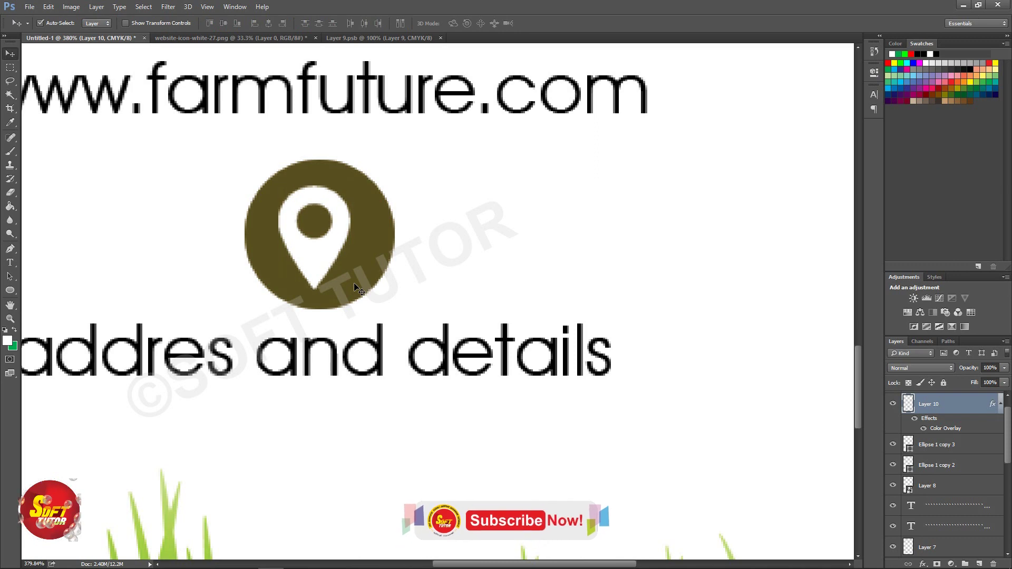
left_click(356, 256, "shift")
left_click(224, 24)
left_click(268, 23)
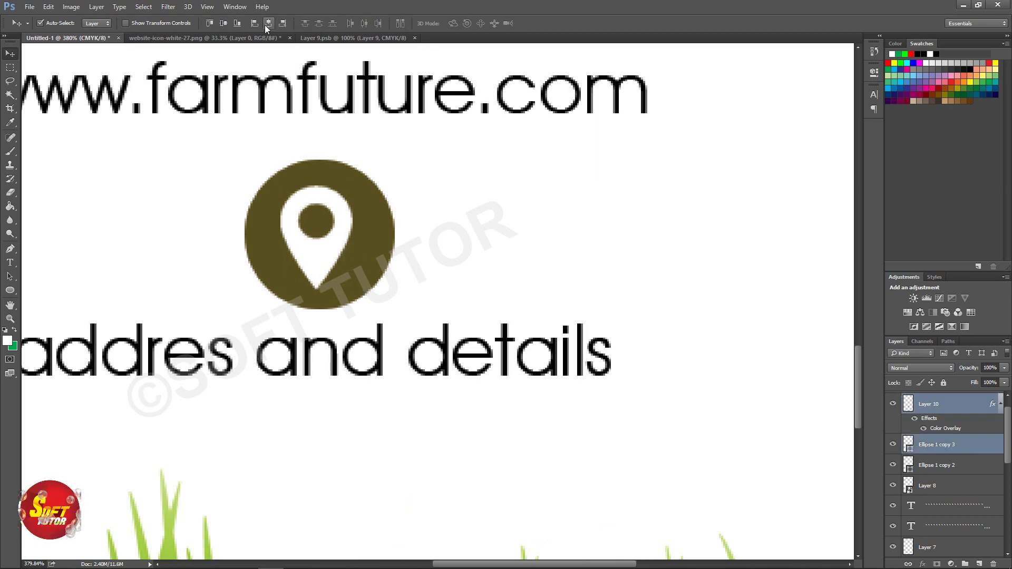
left_click(224, 24)
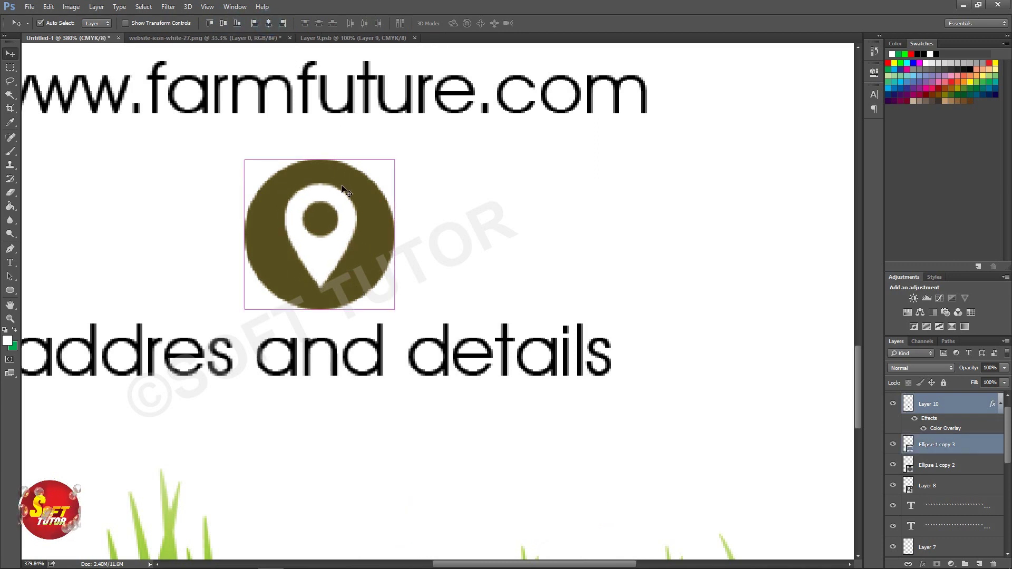
key("ctrl+1")
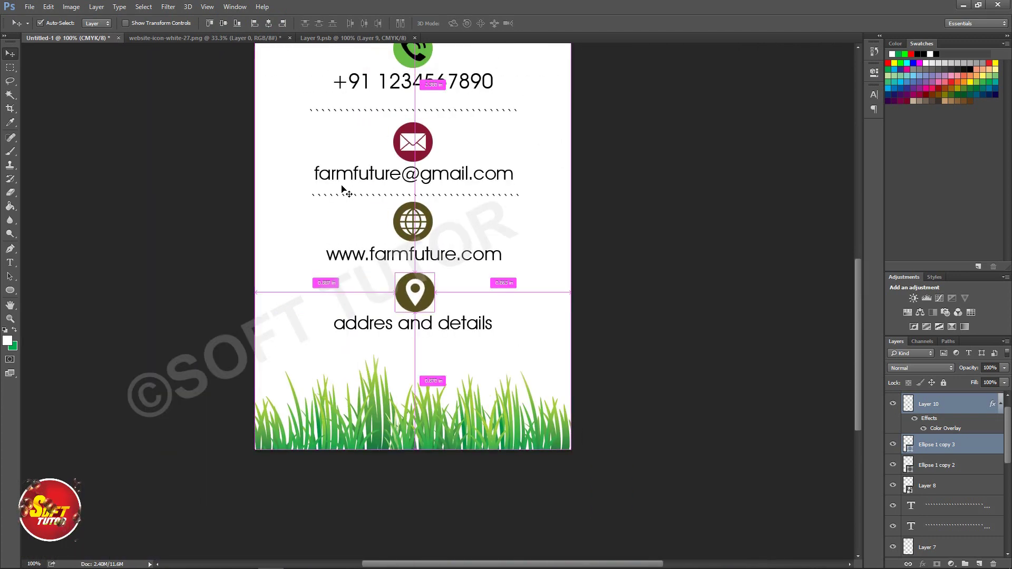
key("ctrl+0")
left_click_drag(437, 451, 486, 438)
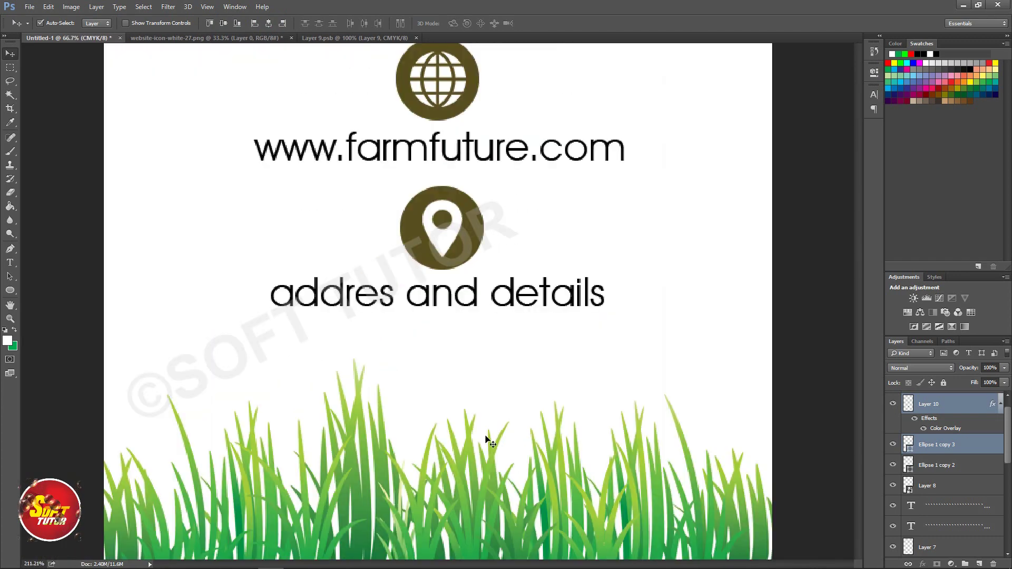
Recolour the Ellipse 1 copy 3 pin circle to dark teal after a red trial
left_click(476, 244)
left_click(606, 328)
left_click(470, 242)
double_click(908, 445)
left_click_drag(516, 257, 516, 273)
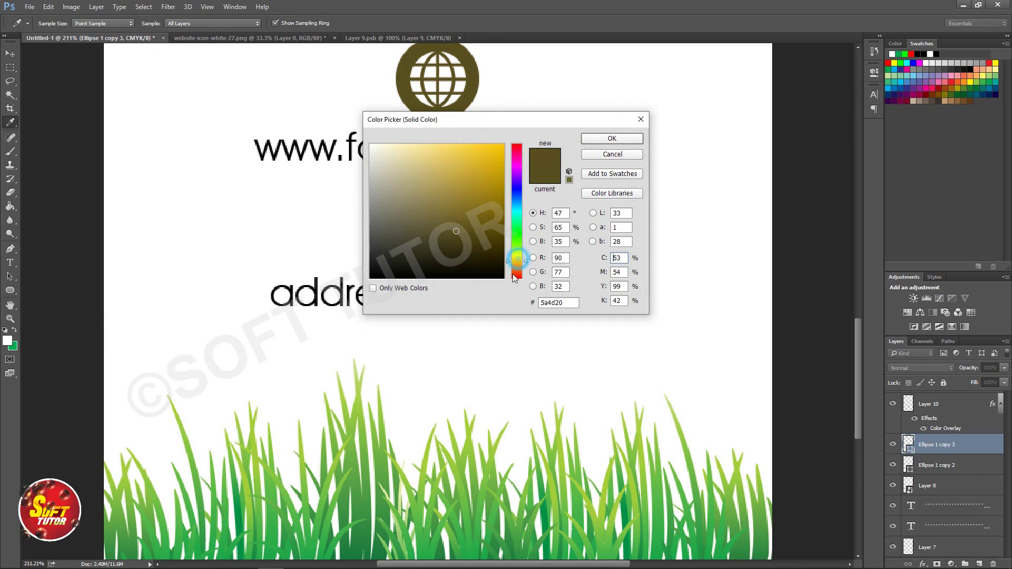
left_click_drag(534, 122, 718, 181)
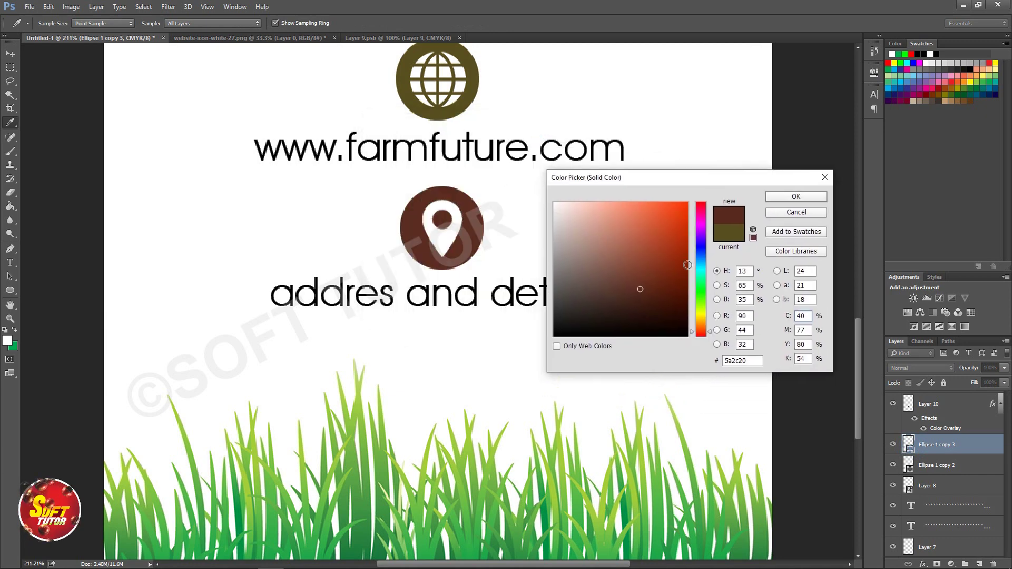
left_click(700, 271)
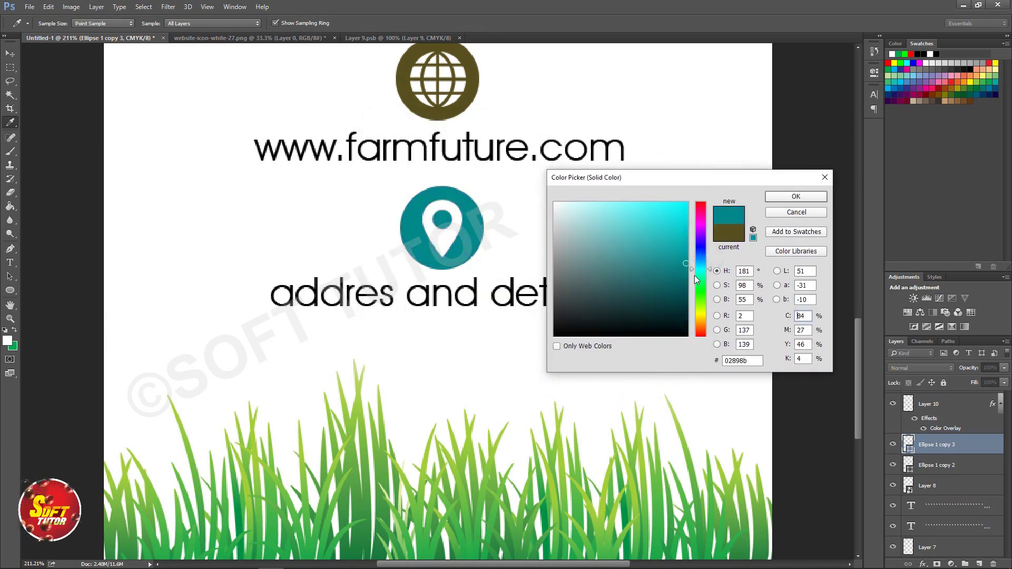
left_click(684, 287)
left_click(795, 197)
key("v")
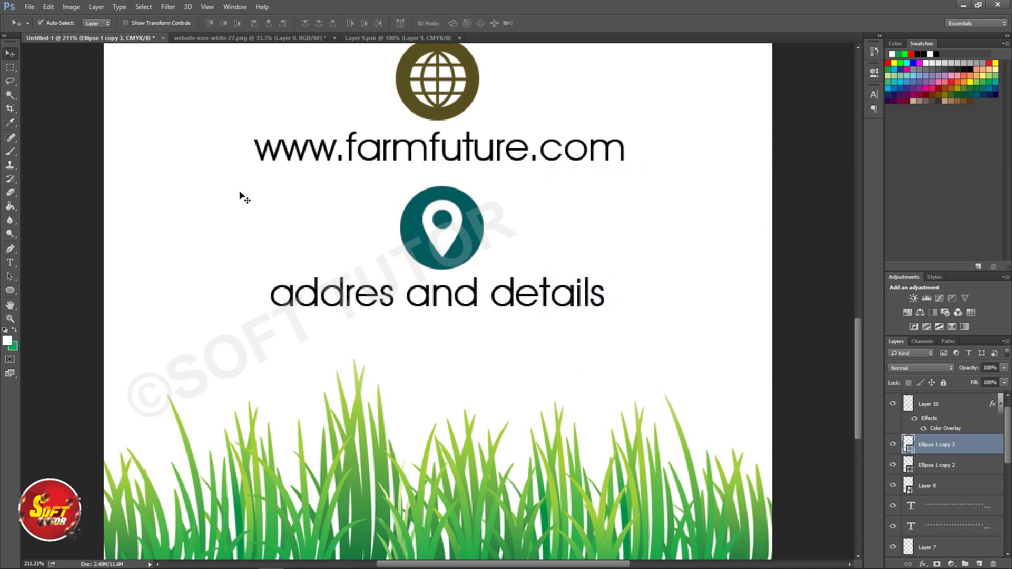
key("ctrl+minus")
key("ctrl+minus")
key("ctrl+minus")
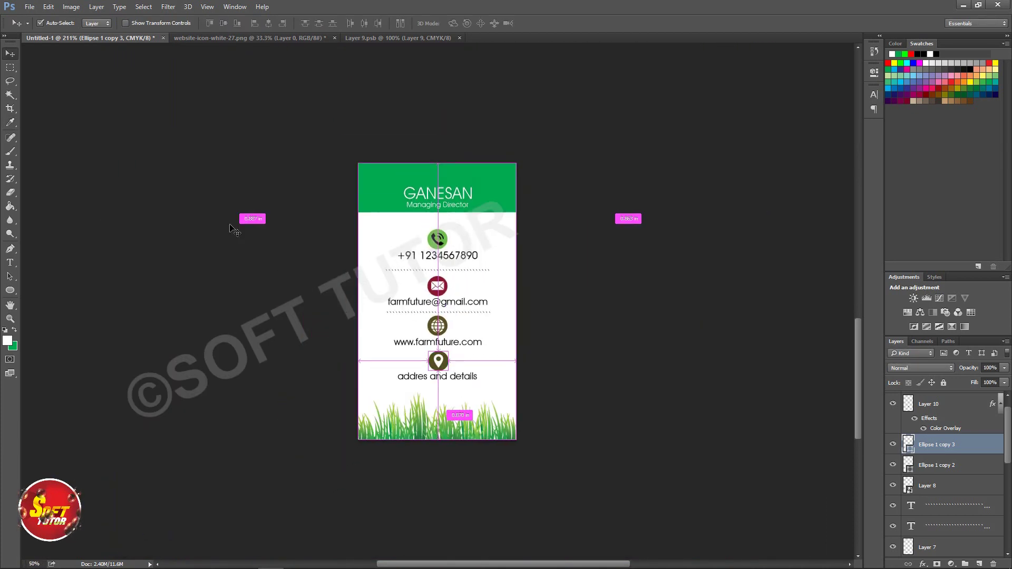
Nudge the pin badge and address text down slightly
left_click_drag(521, 354, 364, 375)
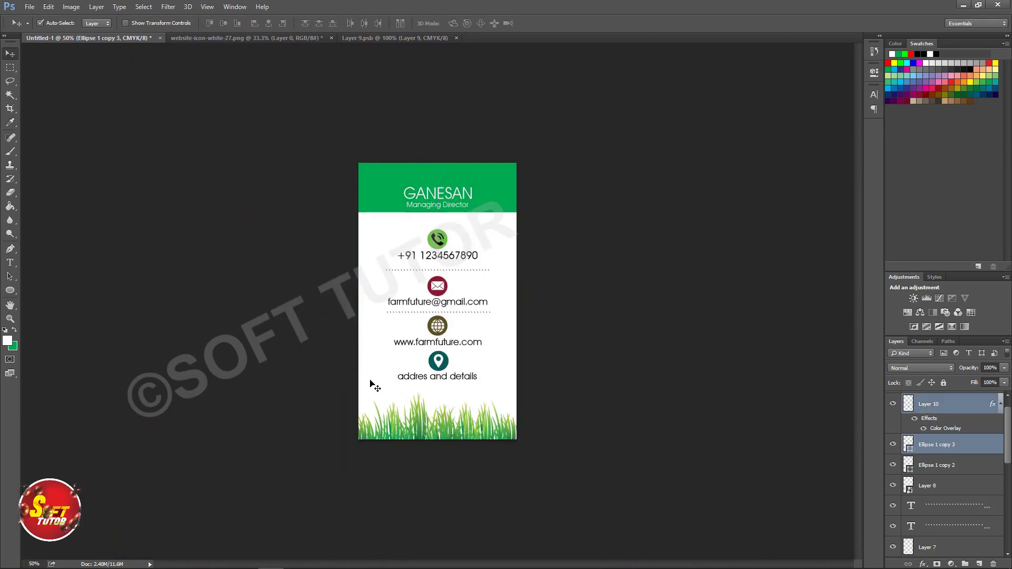
key("Down")
key("Down")
key("Down")
left_click(647, 323)
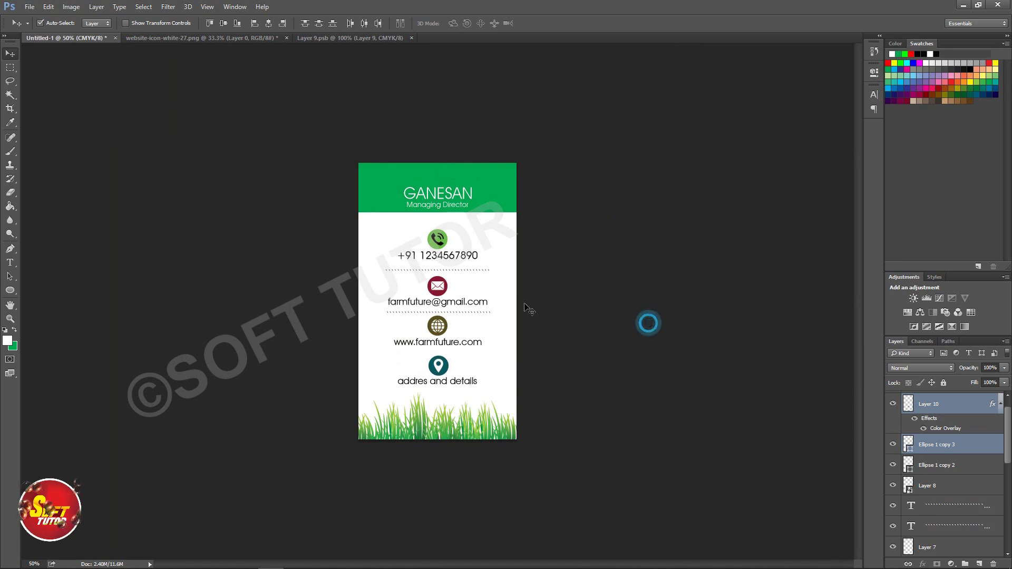
Copy a dotted separator below the website line and marquee-select the contact-block layers
left_click_drag(467, 315, 472, 354)
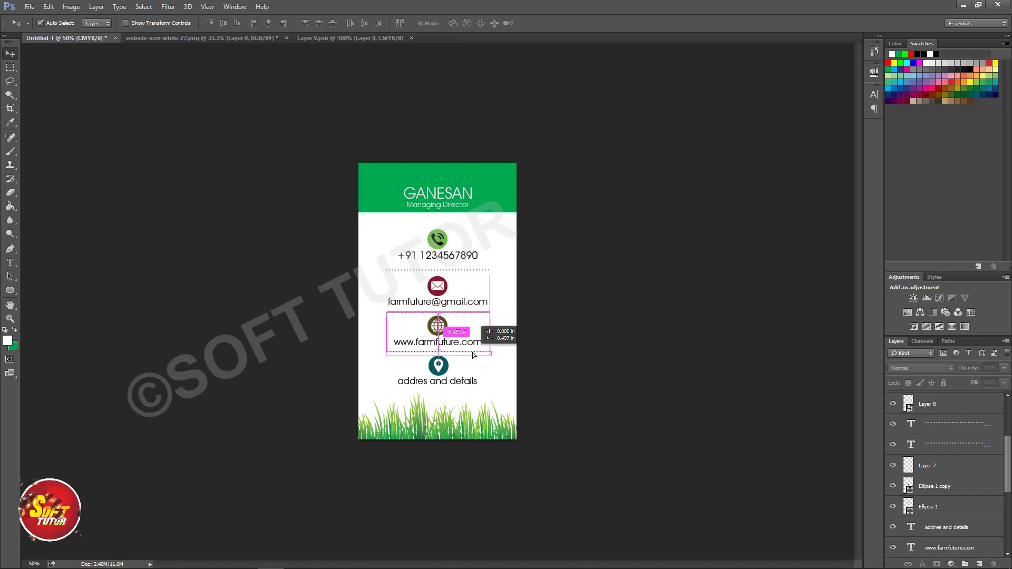
left_click_drag(473, 355, 473, 354)
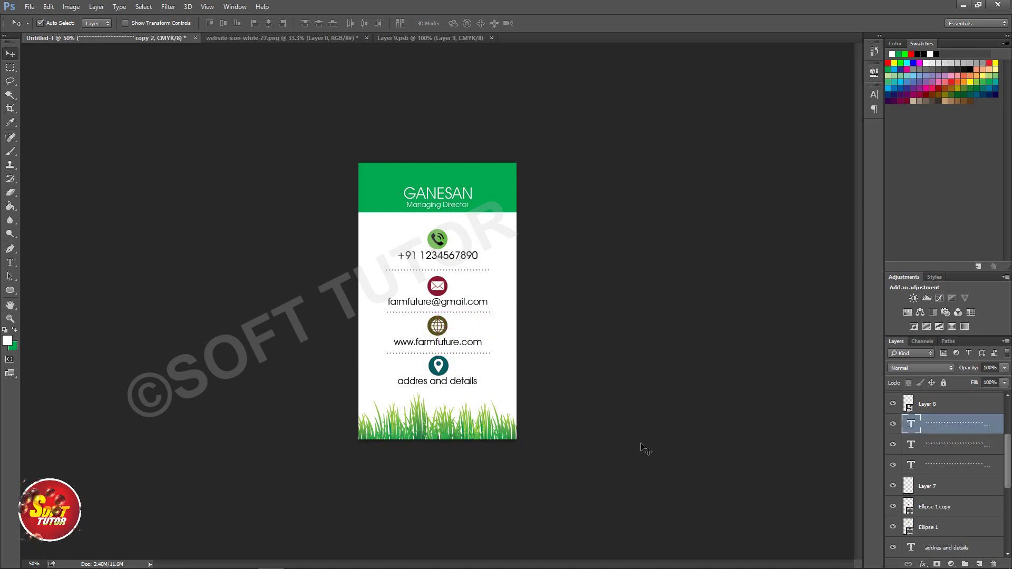
left_click_drag(548, 235, 362, 389)
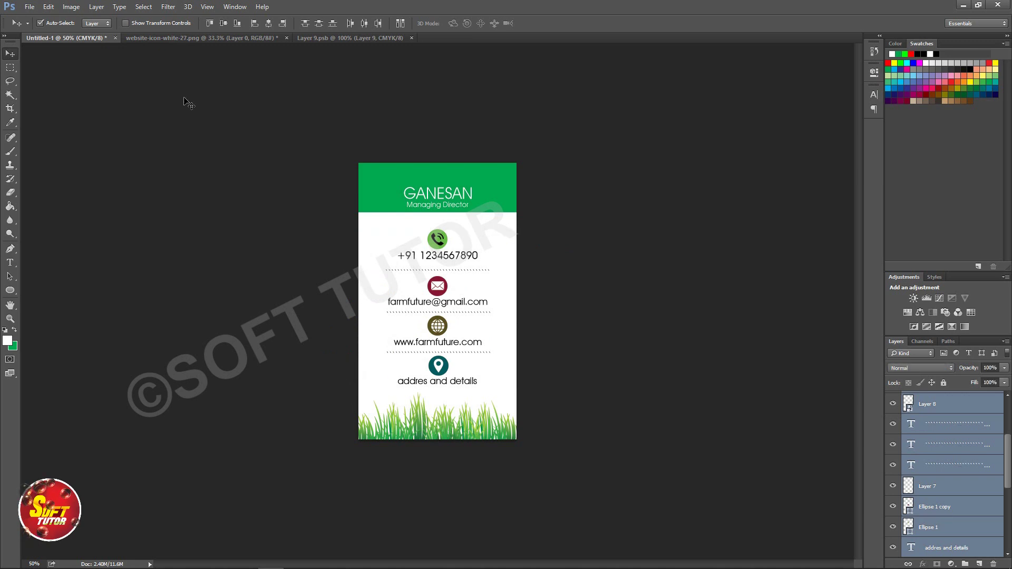
left_click(40, 23)
Group the GANESAN contact-side layers down to Layer 6 into a group named 'back', then hide it
left_click_drag(323, 231, 571, 385)
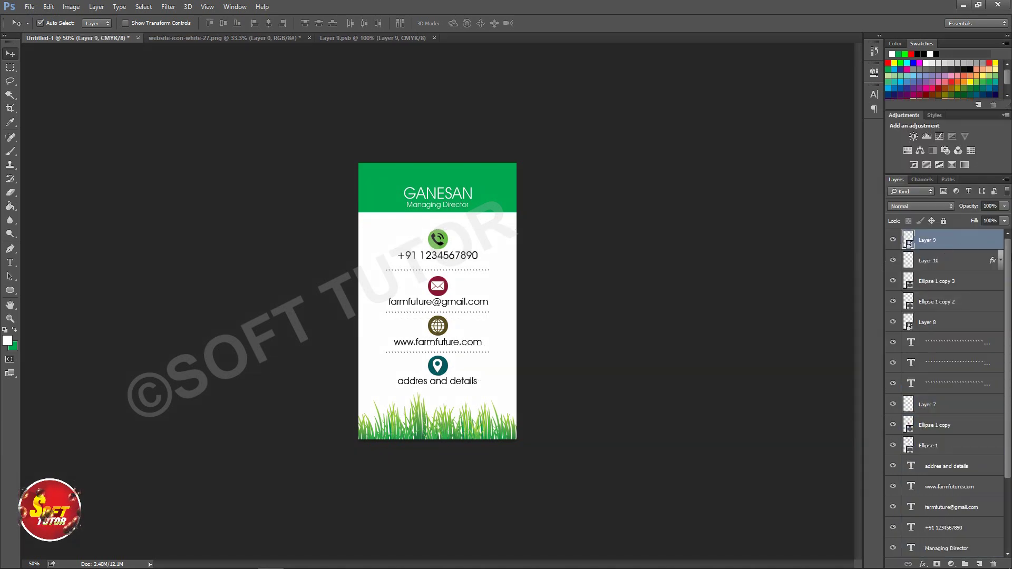
left_click_drag(1008, 253, 1008, 353)
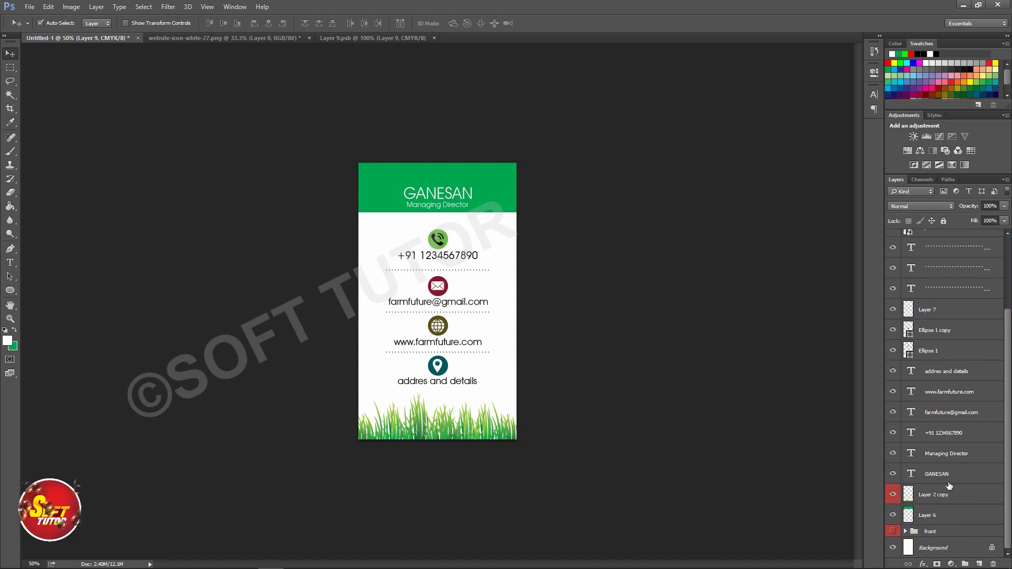
left_click(947, 516, "shift")
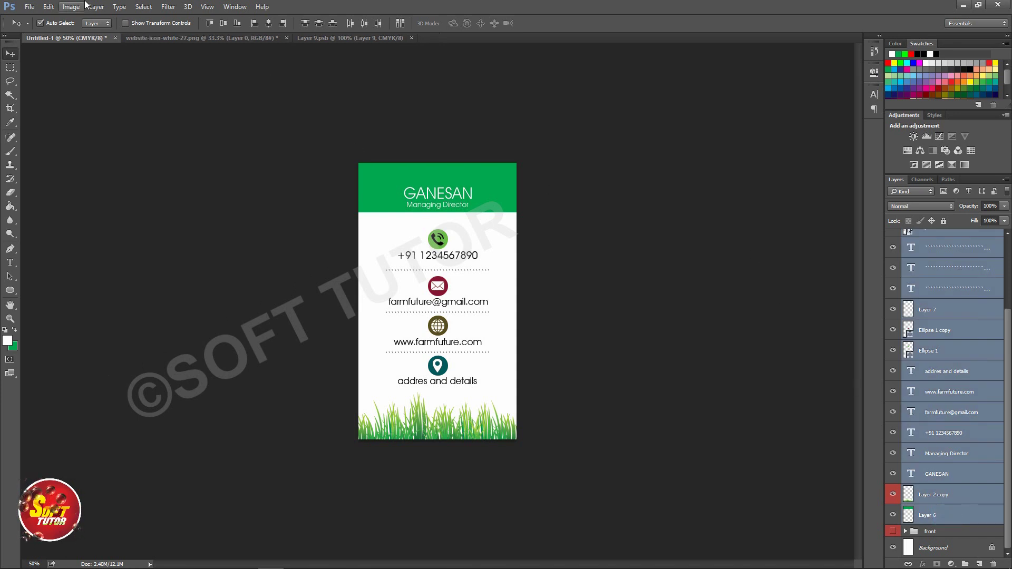
left_click(98, 9)
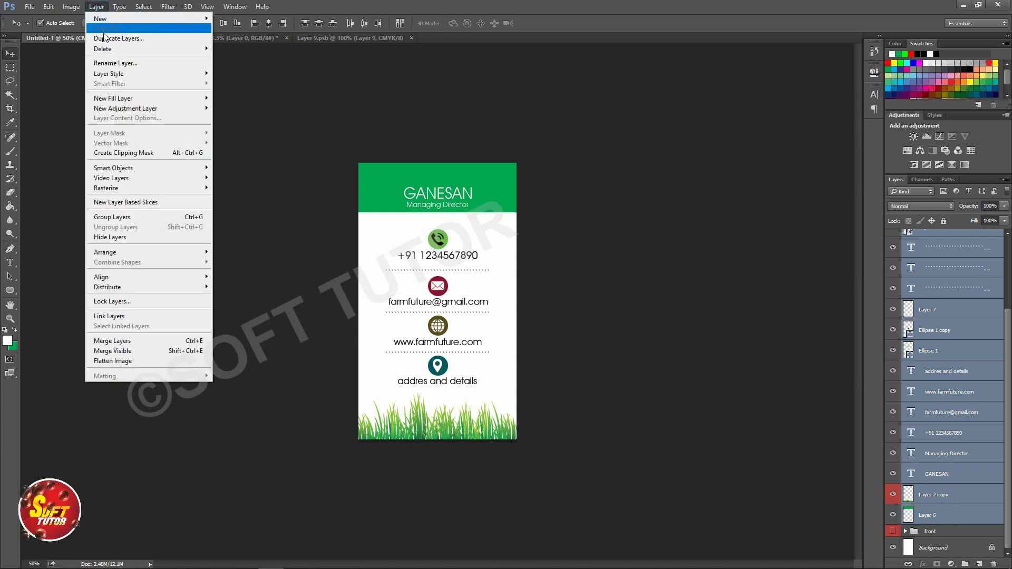
mouse_move(101, 18)
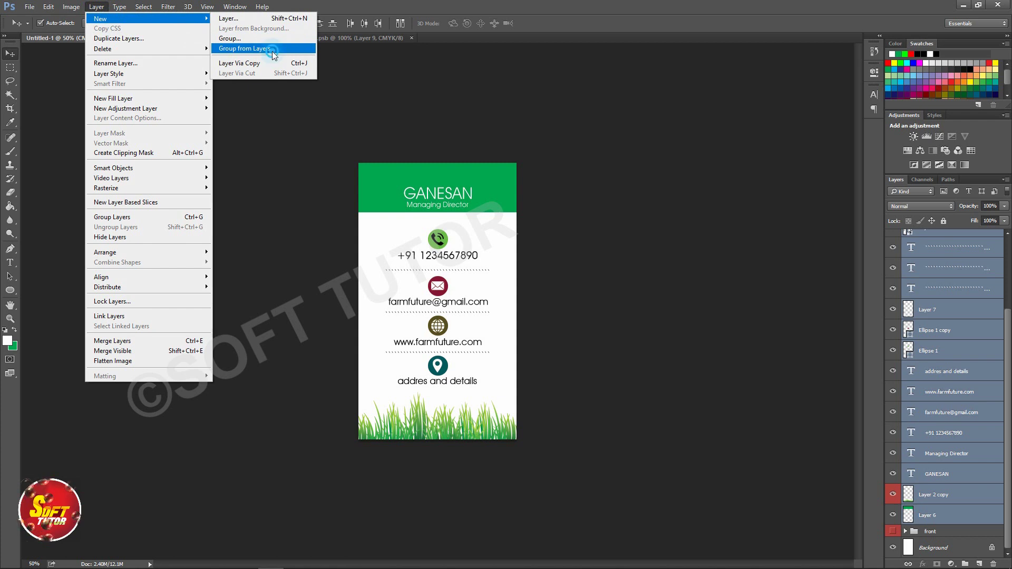
left_click(272, 49)
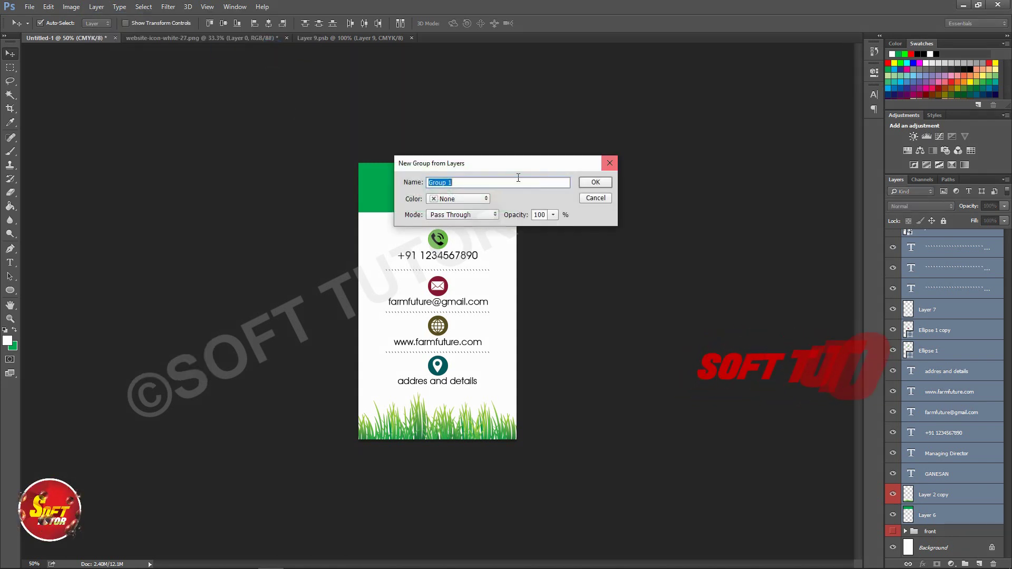
left_click_drag(484, 181, 412, 176)
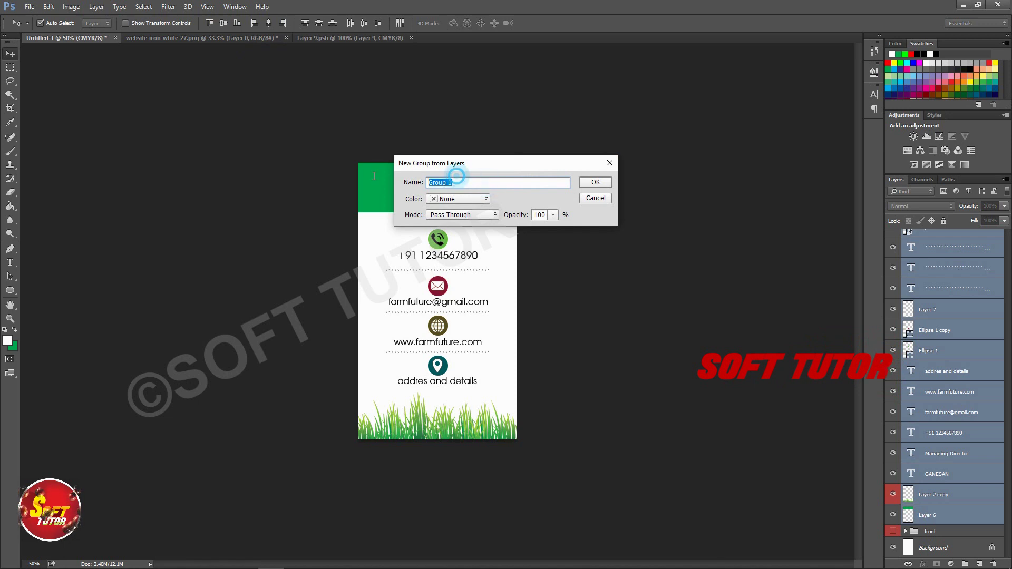
type("b")
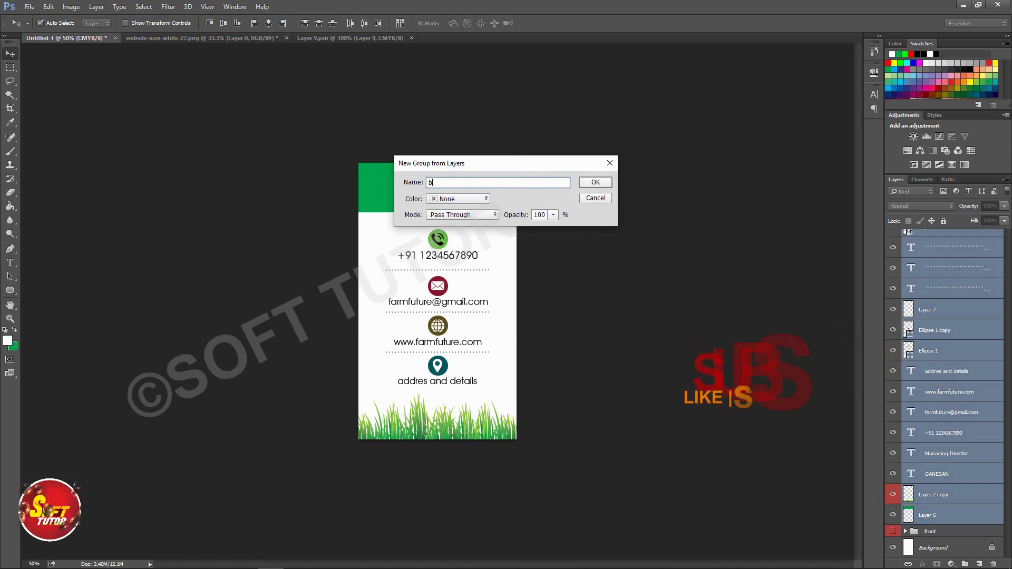
type("ack")
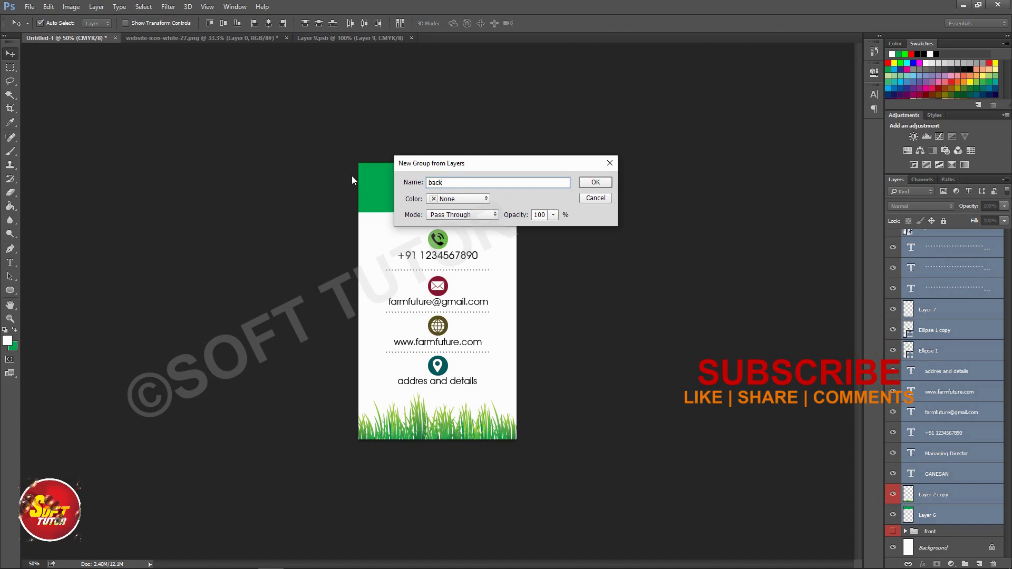
left_click(591, 183)
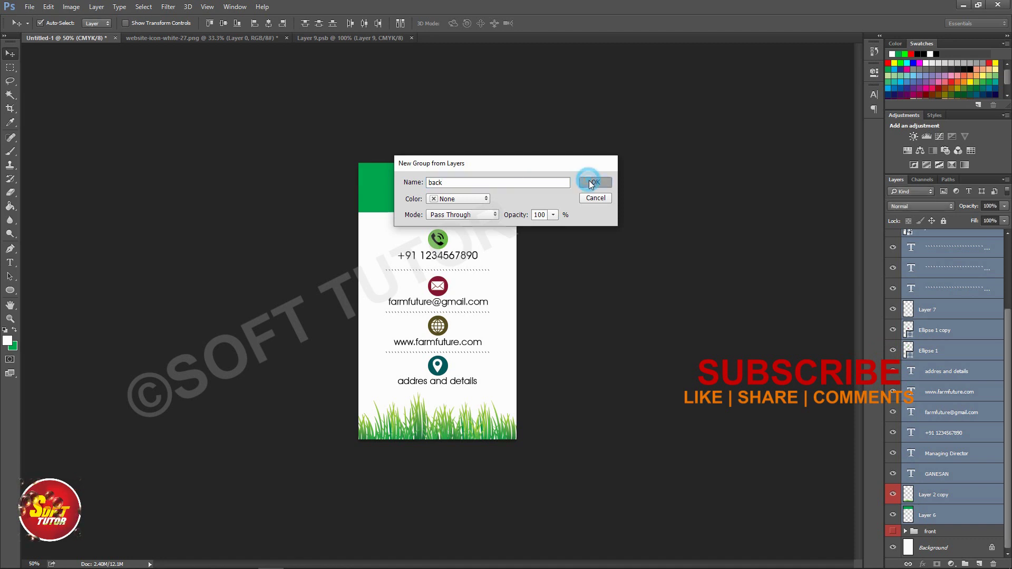
left_click(892, 248)
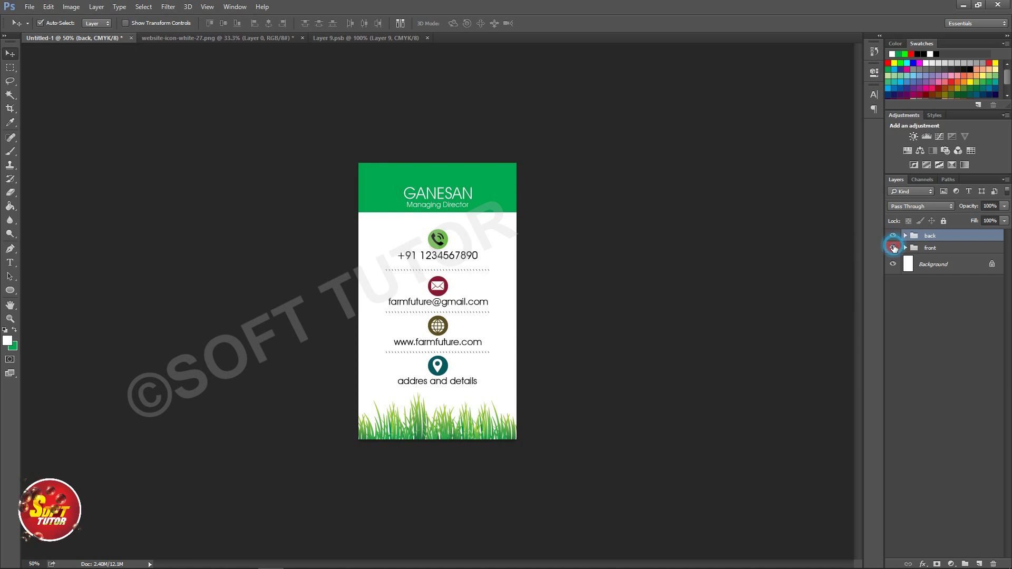
Toggle the front and back group visibility so only the logo front design shows
left_click(892, 235)
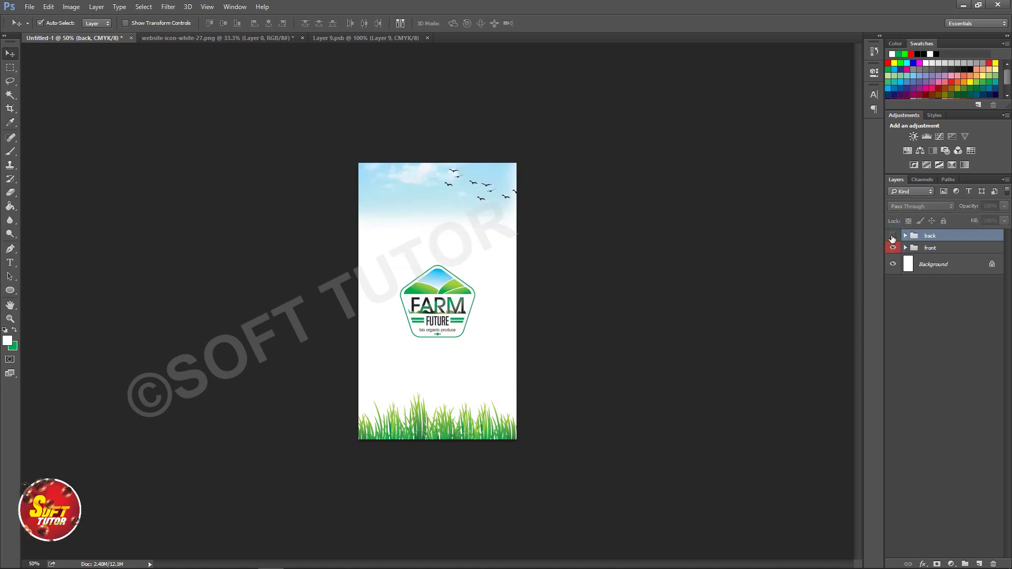
left_click(893, 248)
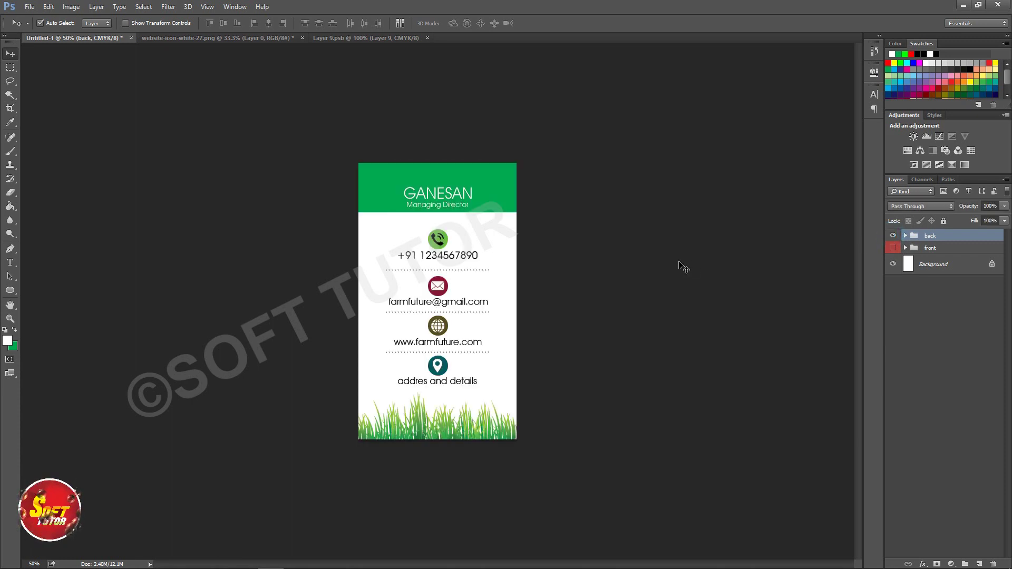
left_click(893, 236)
left_click(893, 248)
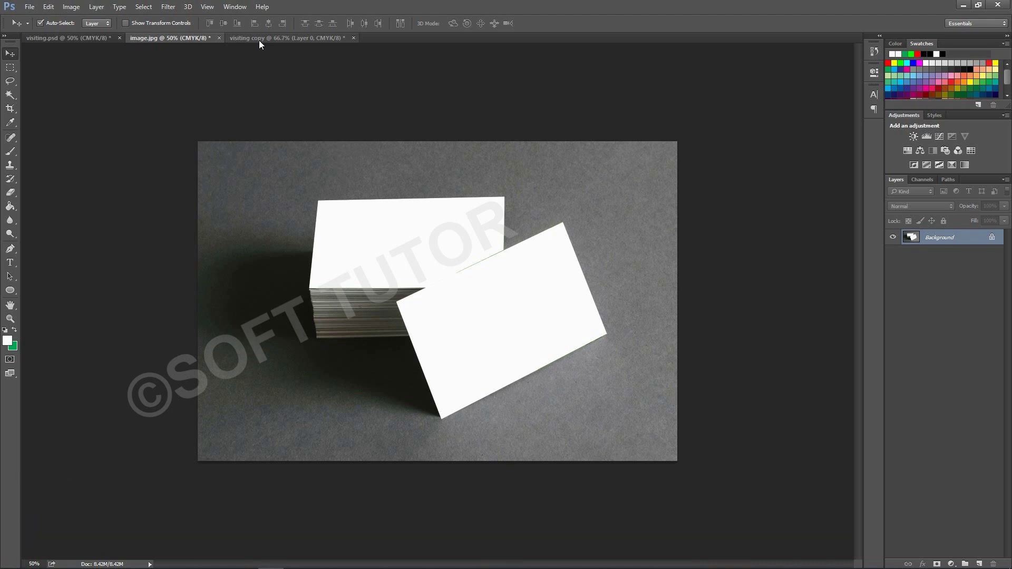
Close the visiting copy document
left_click(259, 40)
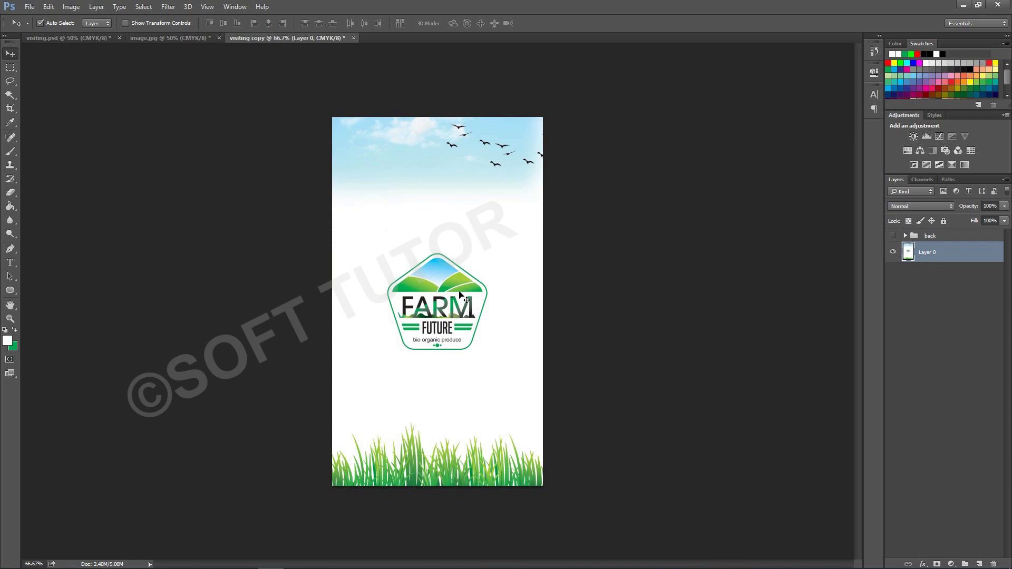
key("ctrl+w")
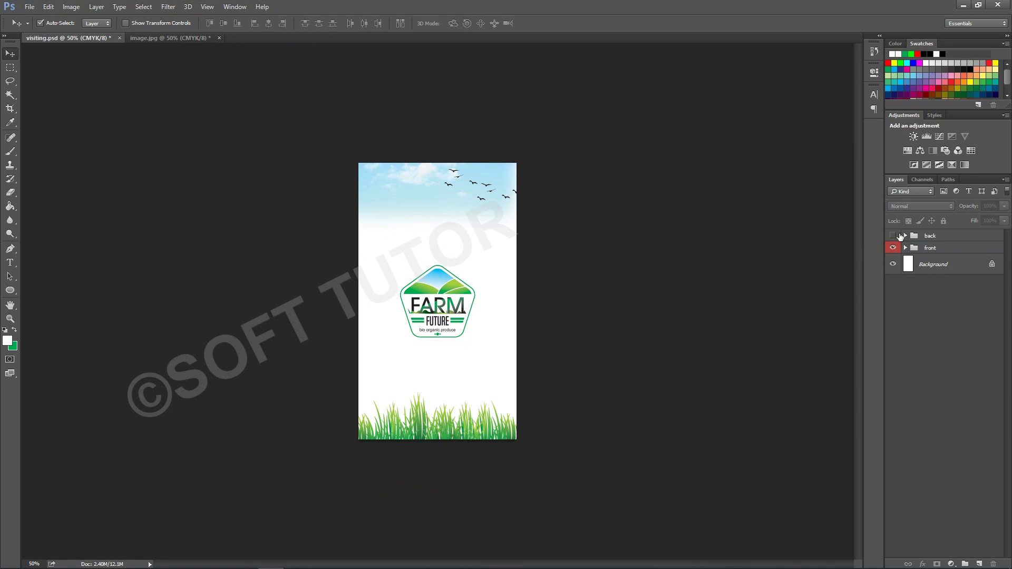
left_click(70, 7)
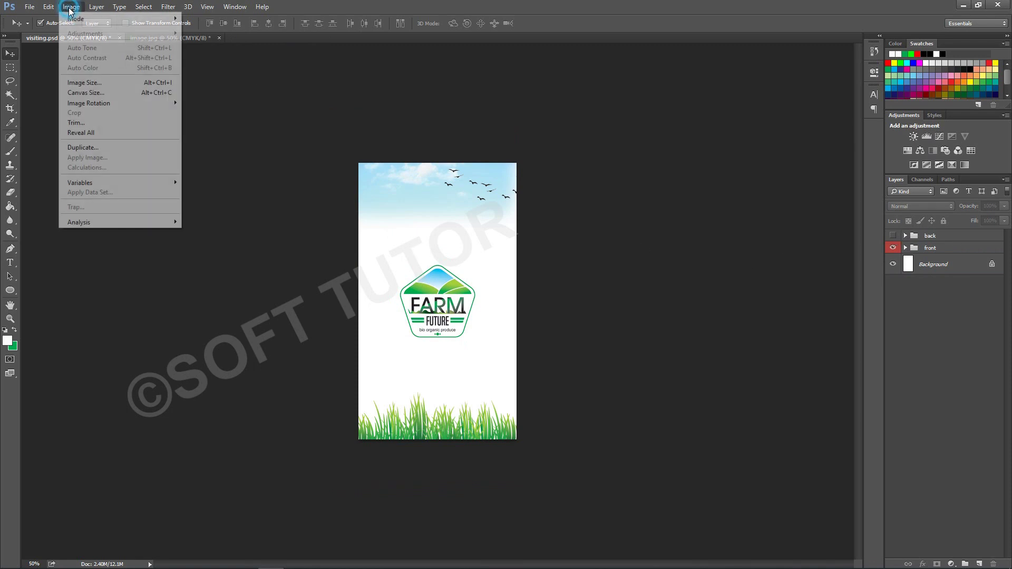
Duplicate the visiting card document as a new visiting copy
left_click(82, 148)
left_click(584, 186)
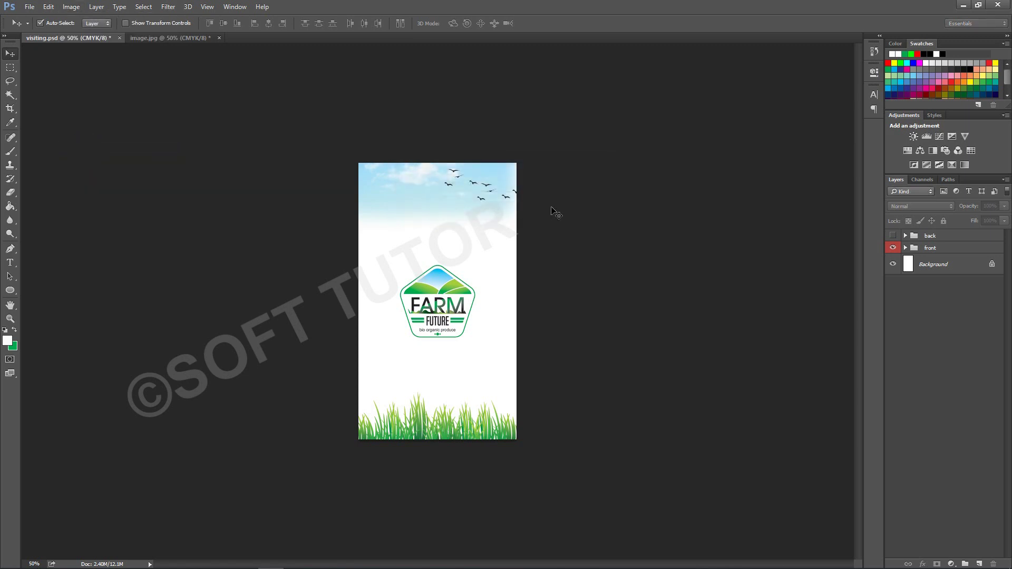
left_click(64, 38)
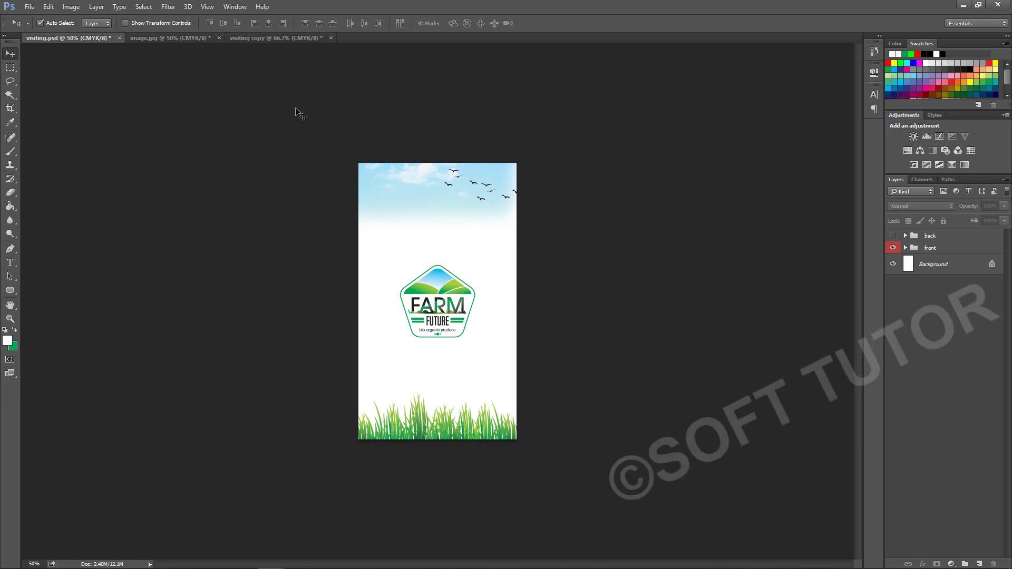
left_click(290, 37)
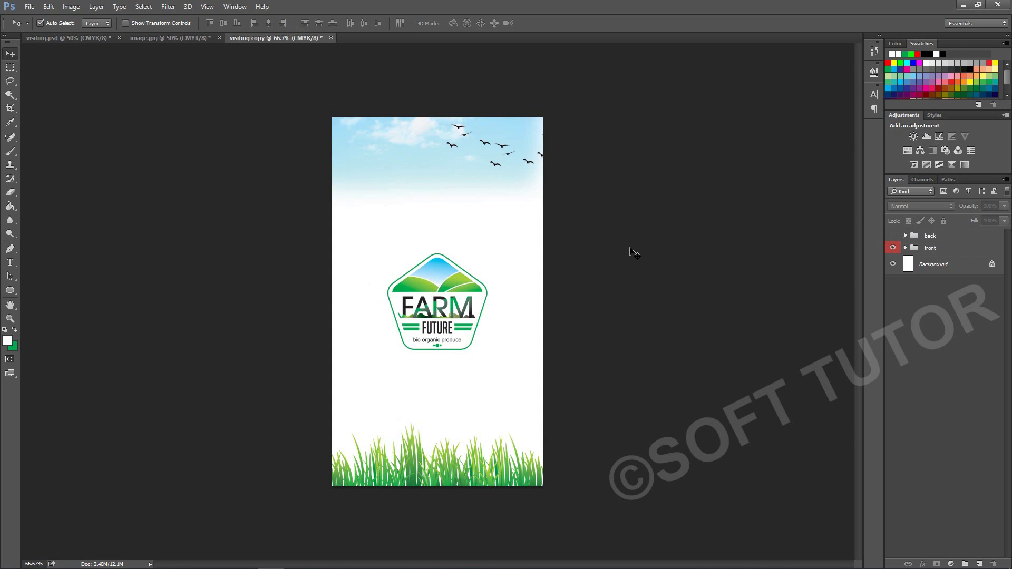
In the copy, merge the visible front design into Background and unlock it as Layer 0
right_click(946, 271)
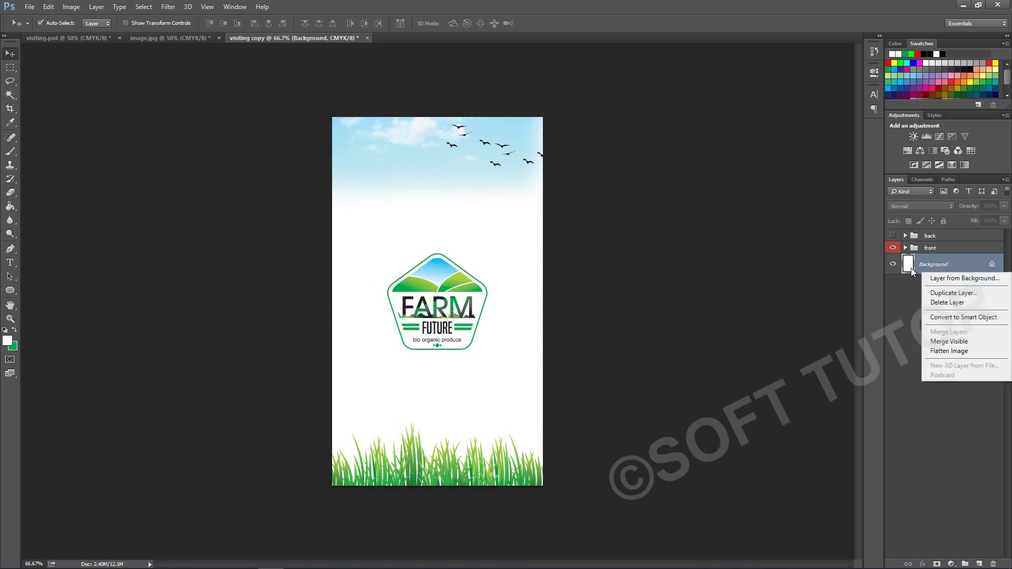
left_click(953, 343)
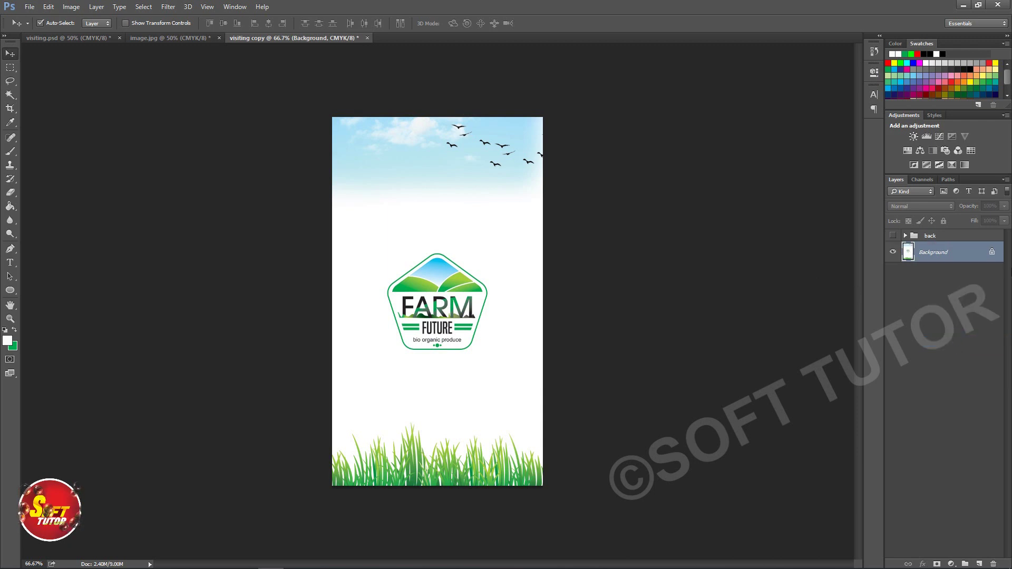
left_click(989, 253)
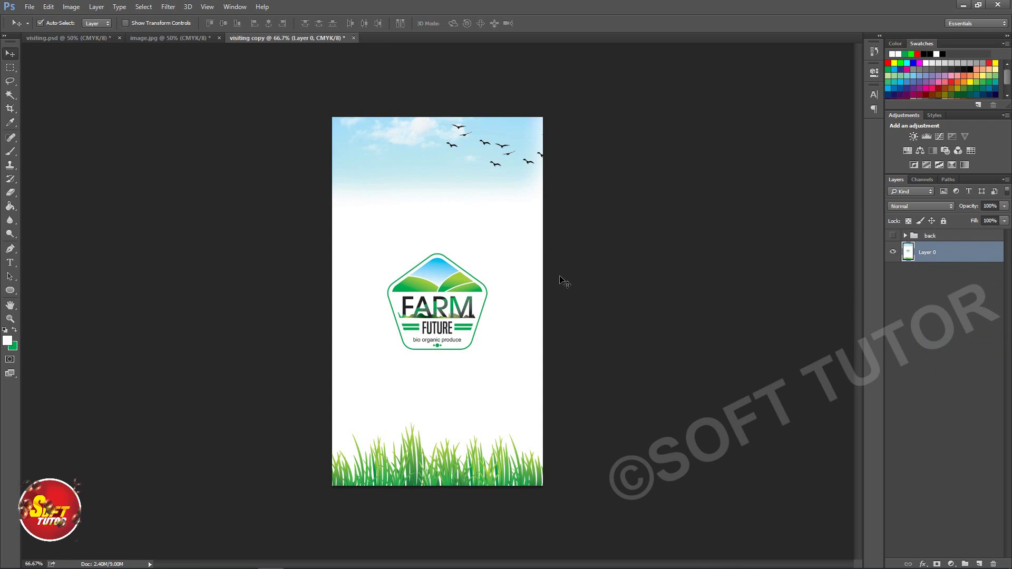
left_click(166, 37)
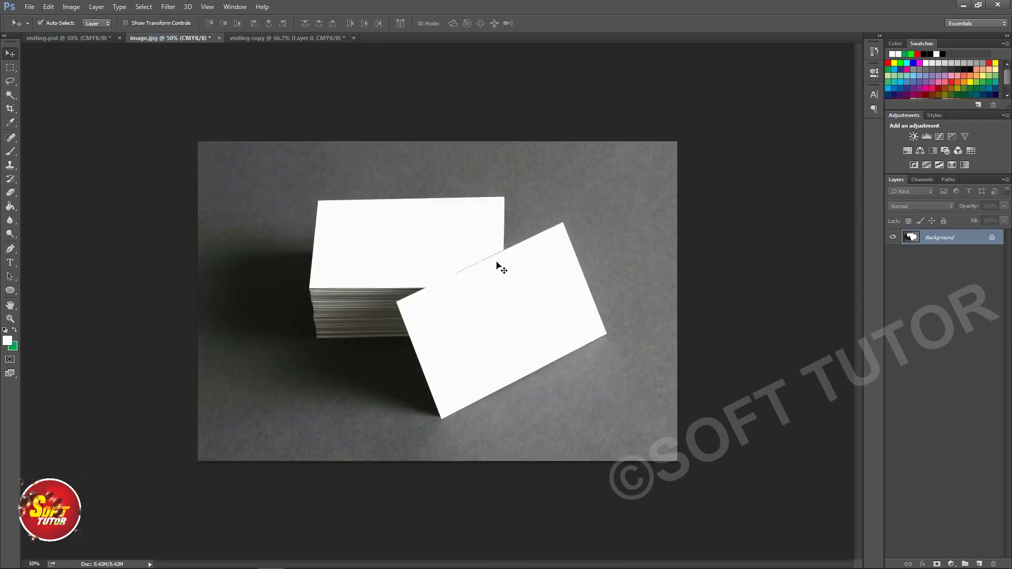
Paste the front design into image.jpg, rotating and distorting its corners onto the leaning card
key("ctrl+v")
key("ctrl+t")
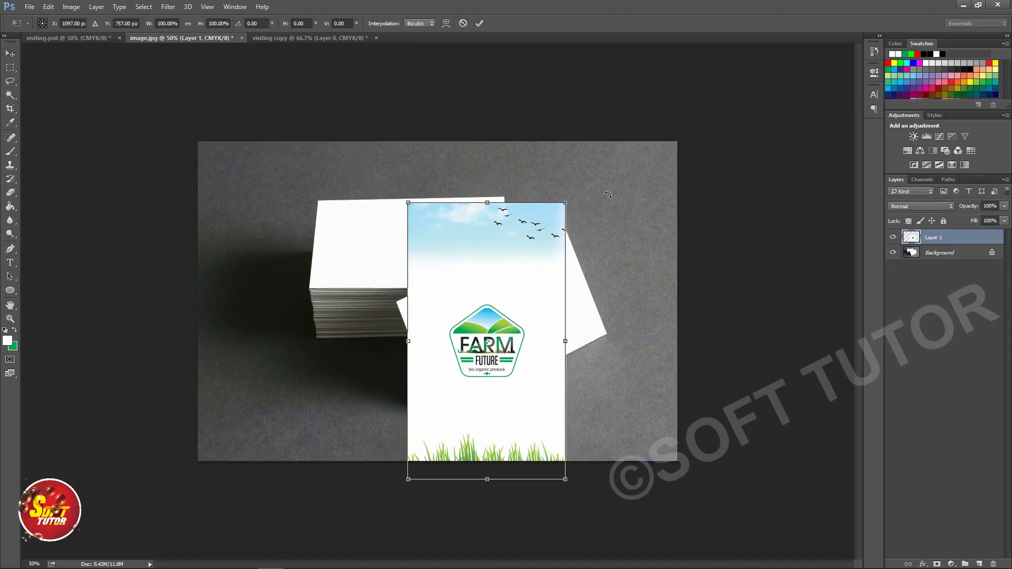
left_click_drag(635, 195, 608, 368)
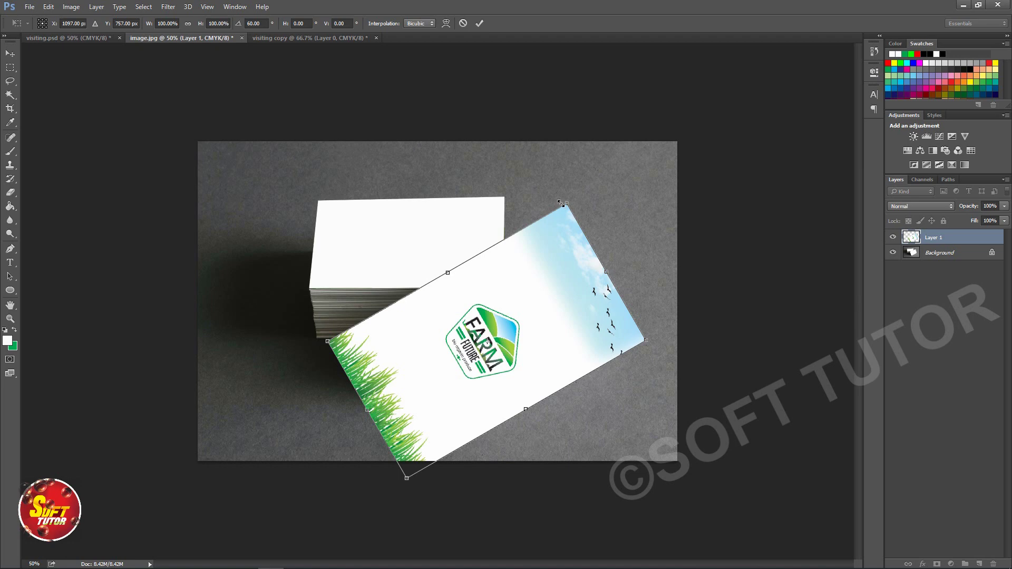
left_click_drag(566, 205, 564, 226)
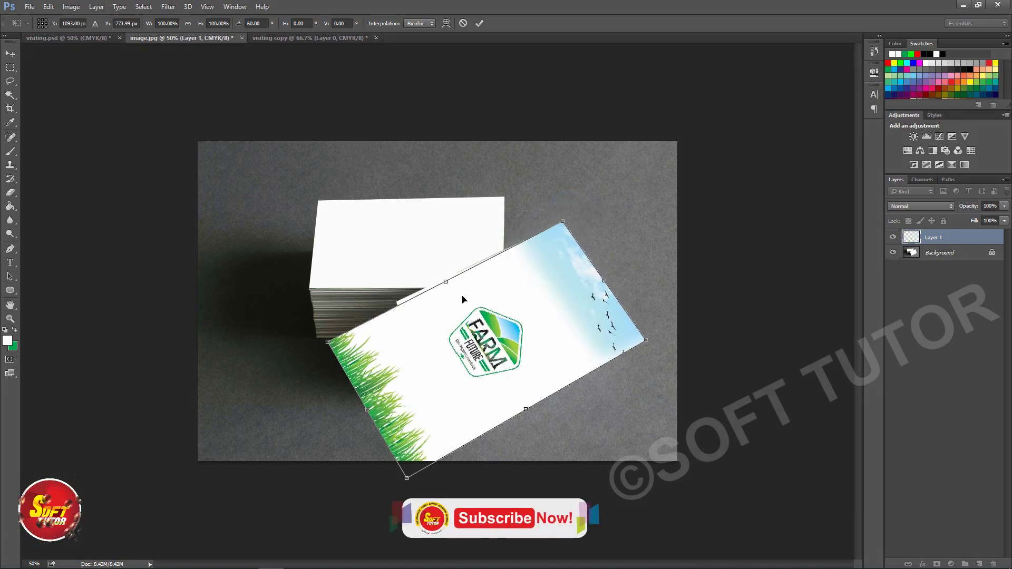
mouse_move(327, 341)
left_mouse_down()
mouse_move(392, 320)
mouse_move(408, 297)
left_mouse_up()
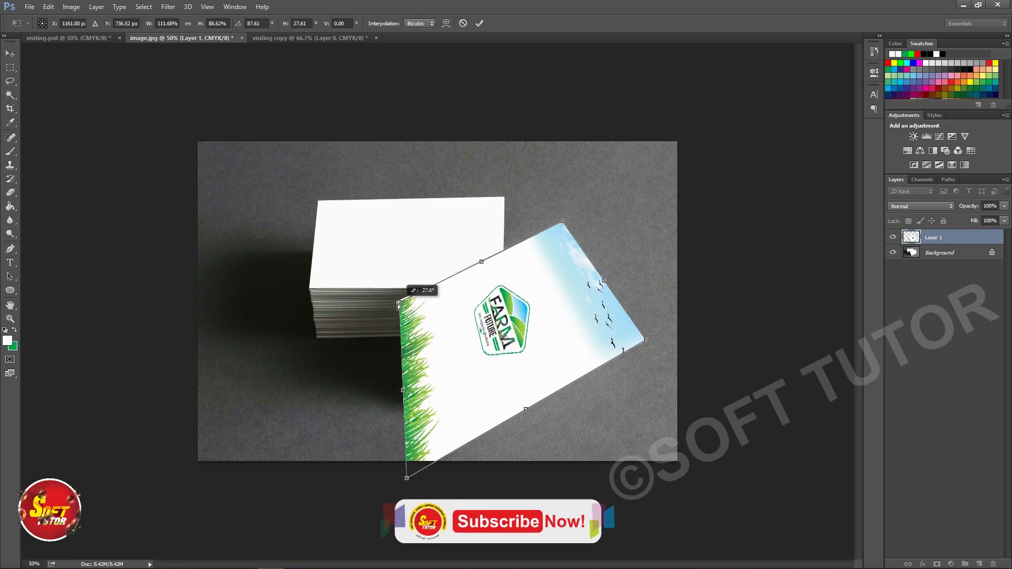
left_click_drag(407, 478, 442, 421)
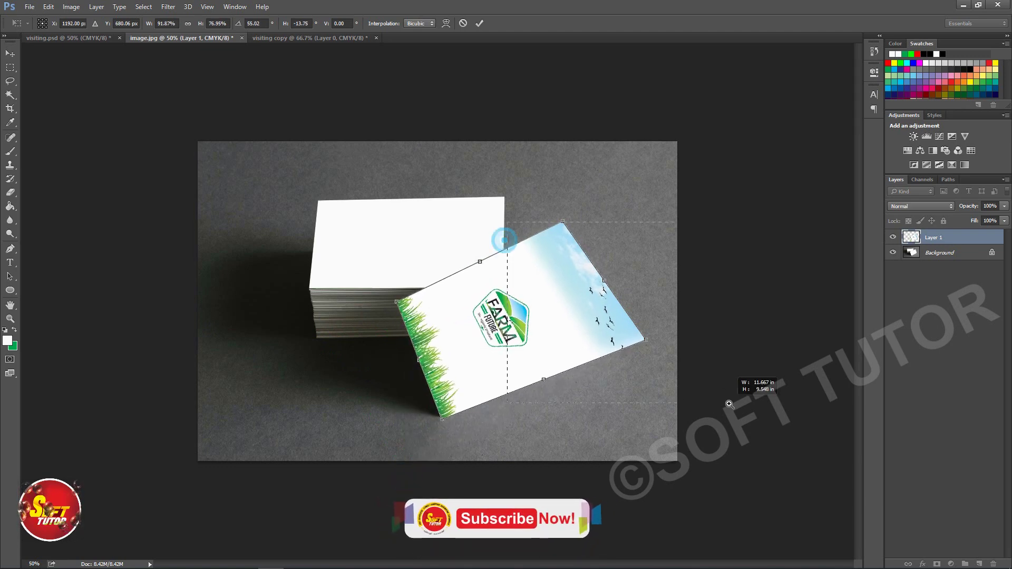
scroll(585, 383, "up", 5)
left_click_drag(585, 384, 481, 369)
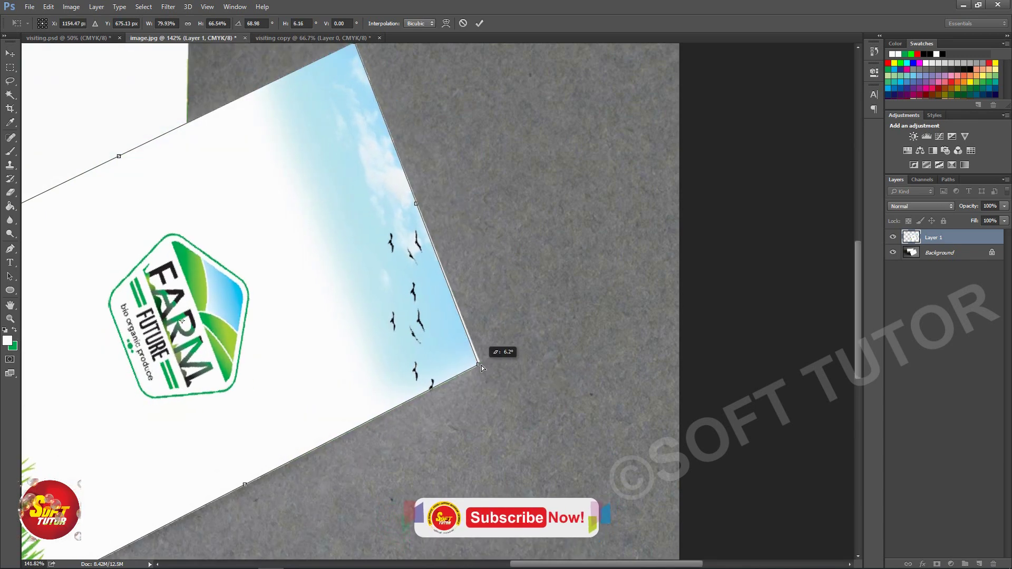
key("ctrl+minus")
key("ctrl+minus")
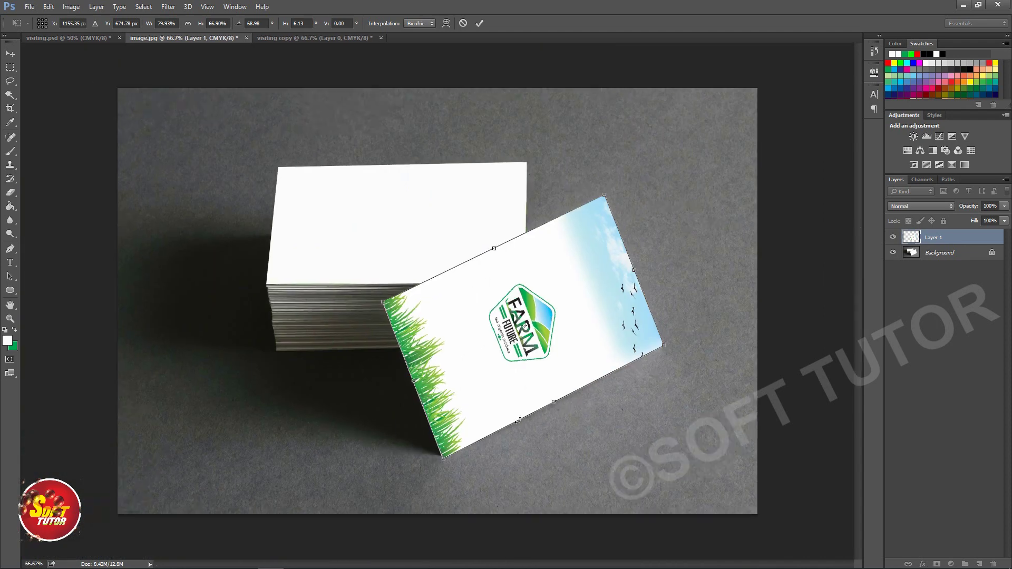
key("Return")
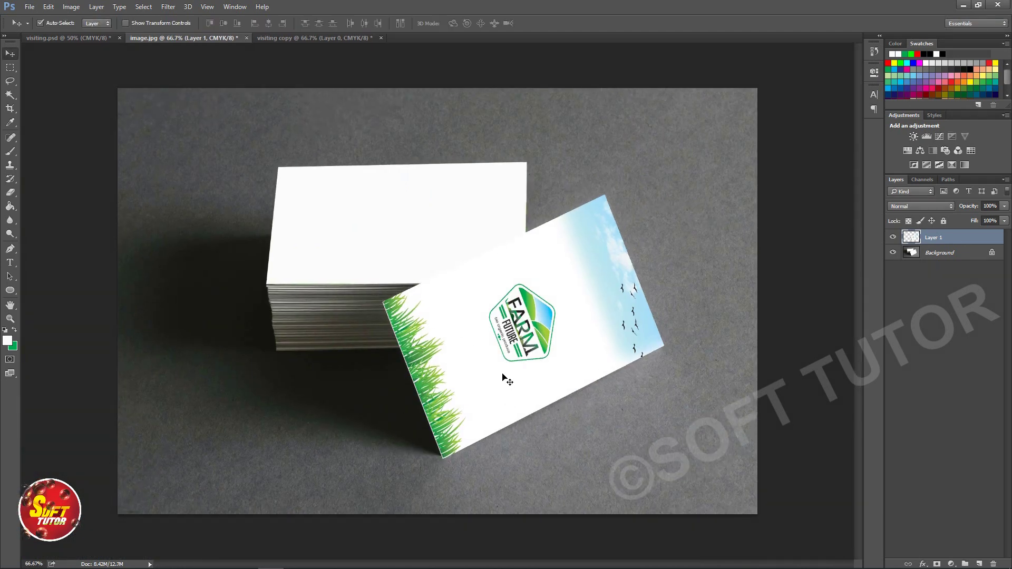
left_click(315, 39)
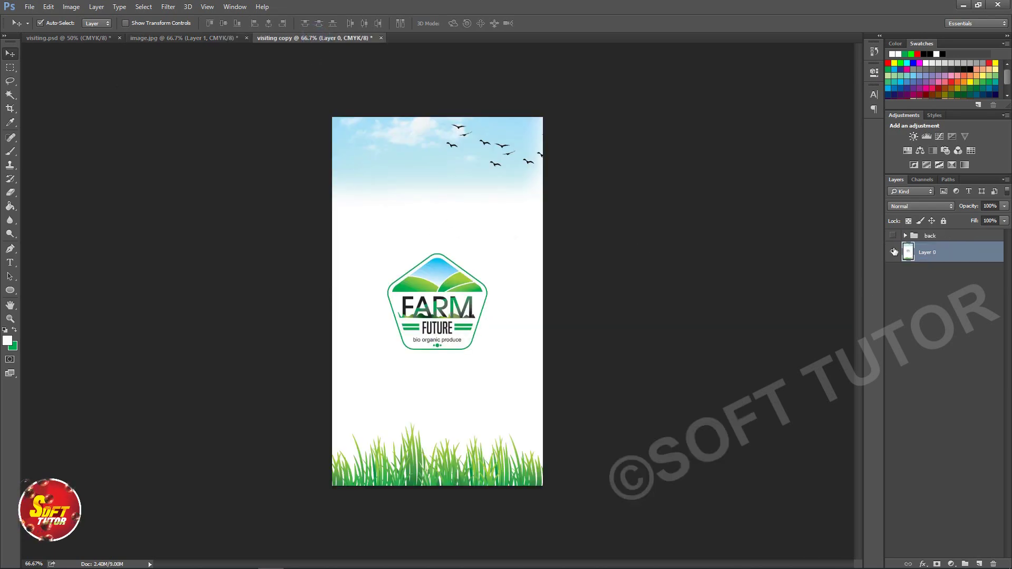
In visiting copy, show the back design and merge visible layers into one unlocked layer
left_click(893, 235)
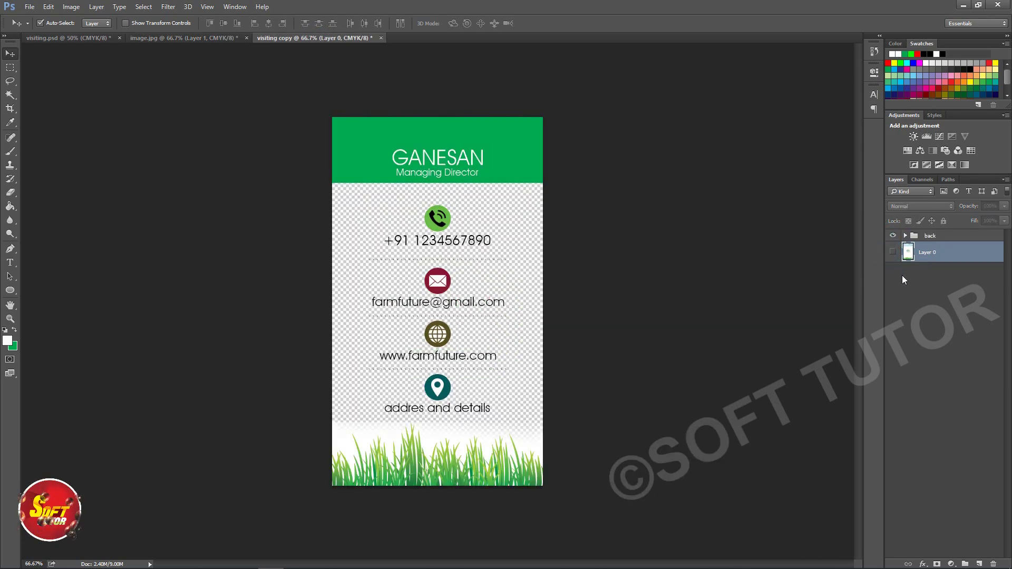
left_click(892, 252)
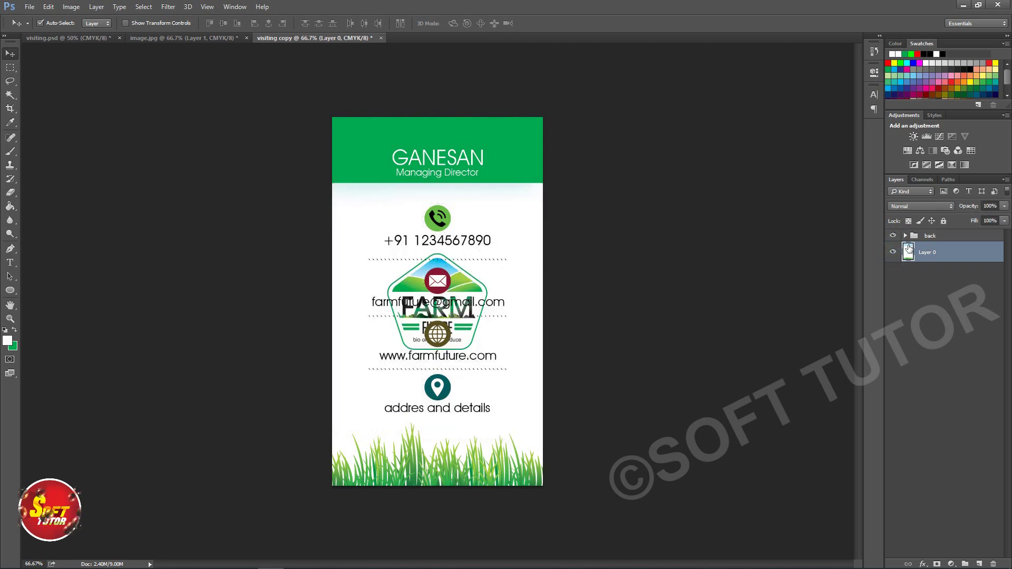
key("ctrl+alt+z")
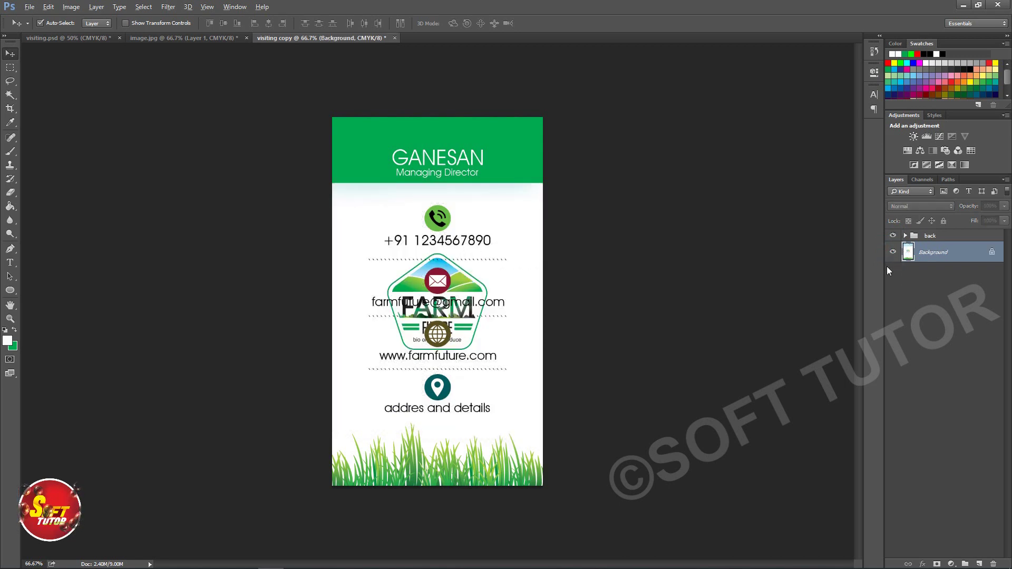
key("ctrl+alt+z")
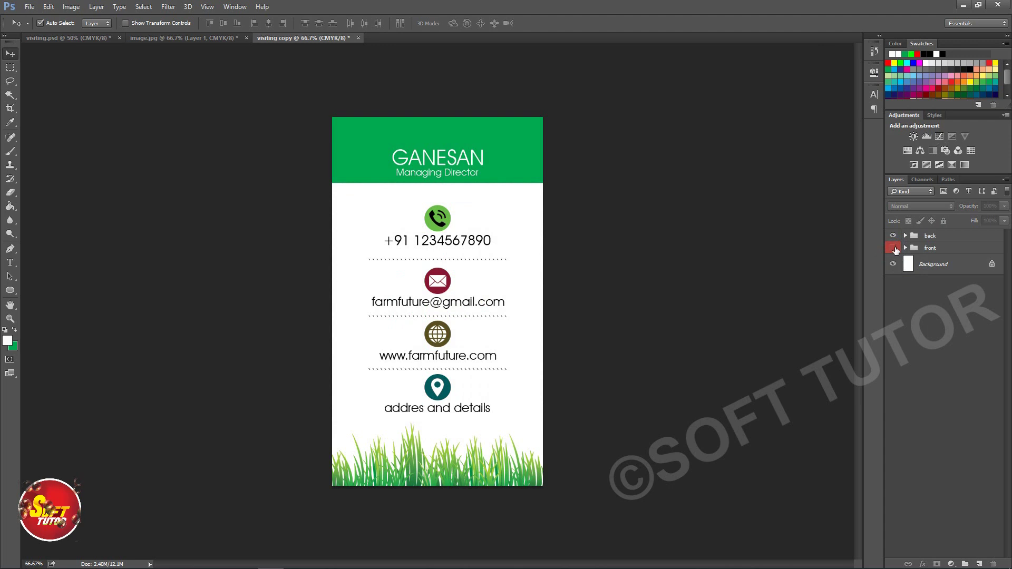
right_click(923, 266)
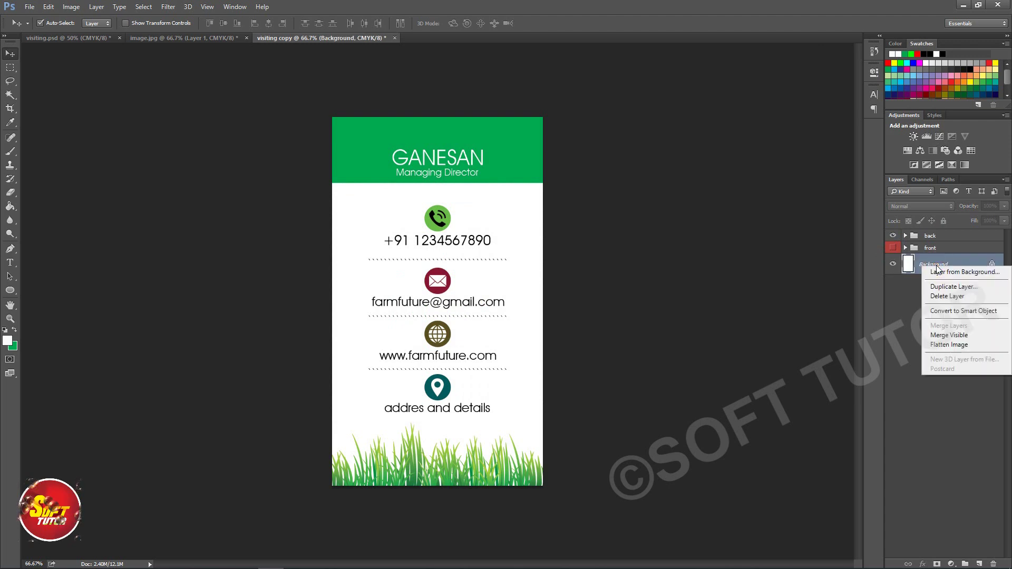
left_click(948, 335)
left_click(993, 255)
Drag the merged back design into image.jpg, rotate it -90° and move it over the stack
left_click_drag(556, 255, 216, 43)
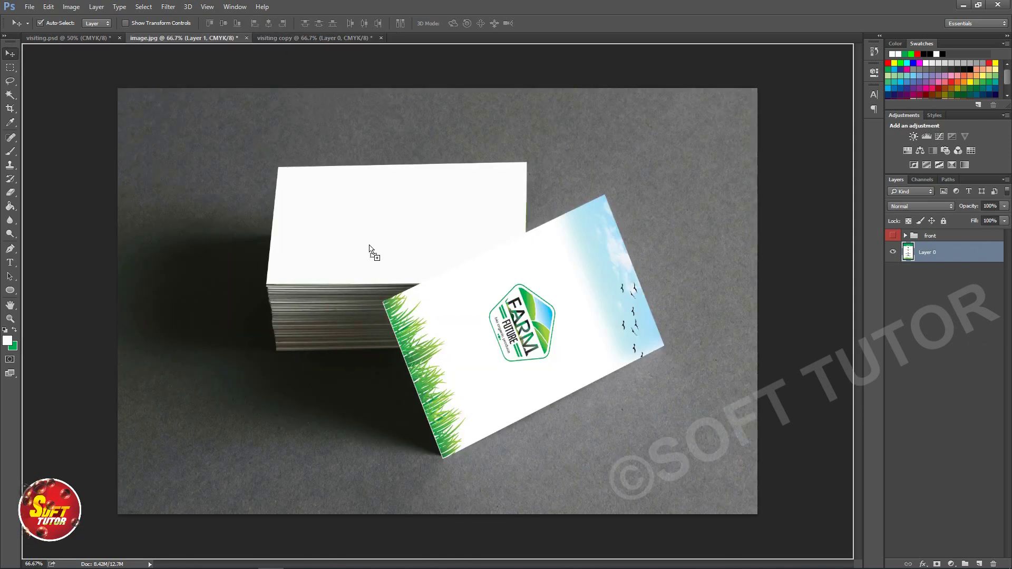
left_click_drag(216, 43, 369, 245)
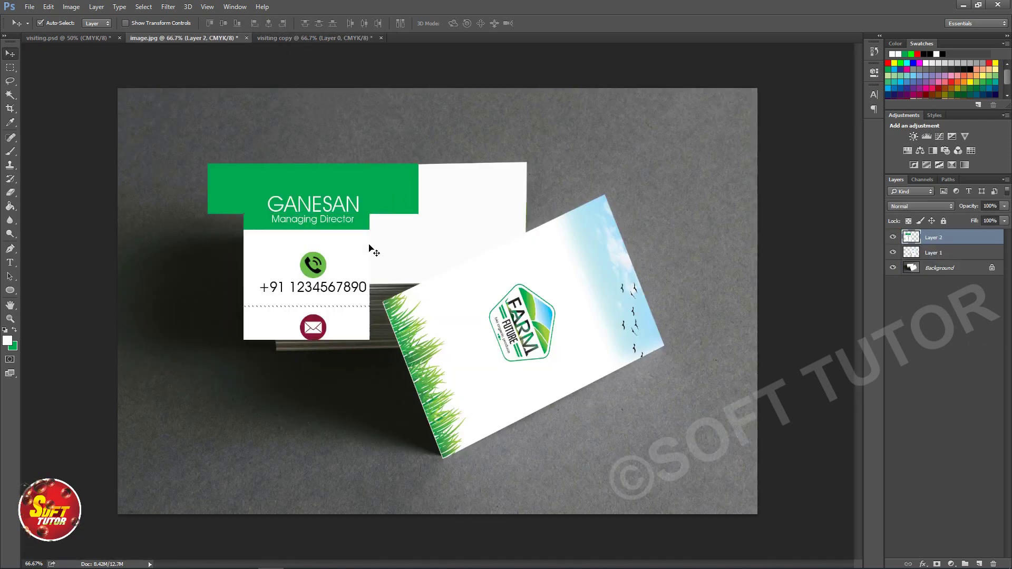
key("ctrl+t")
mouse_move(458, 156)
left_mouse_down()
mouse_move(196, 201)
mouse_move(163, 236)
left_mouse_up()
key("Return")
left_click_drag(206, 300, 356, 228)
Distort the back design's corners to fit the top card of the stack
key("ctrl+t")
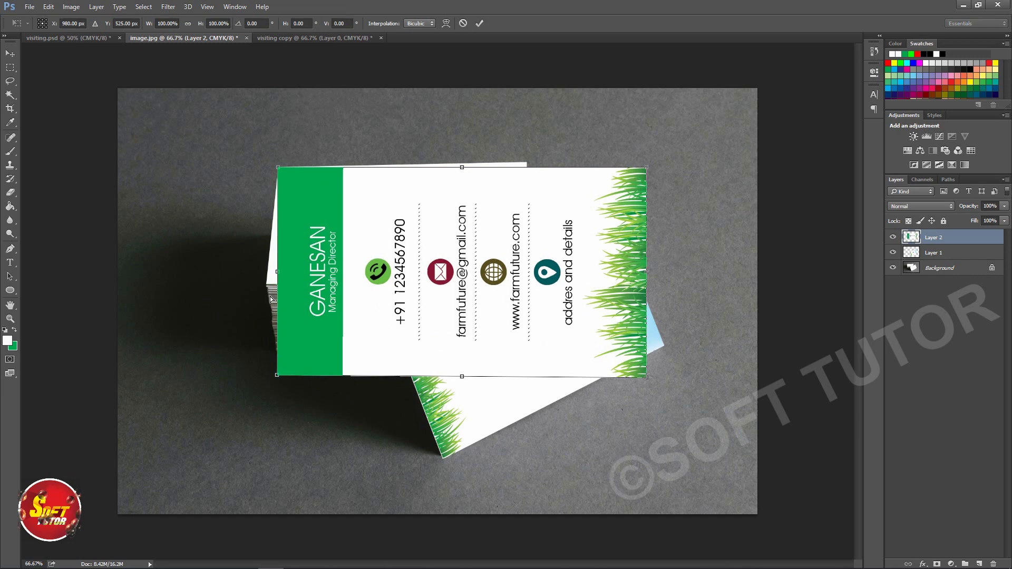
left_click_drag(270, 298, 267, 289)
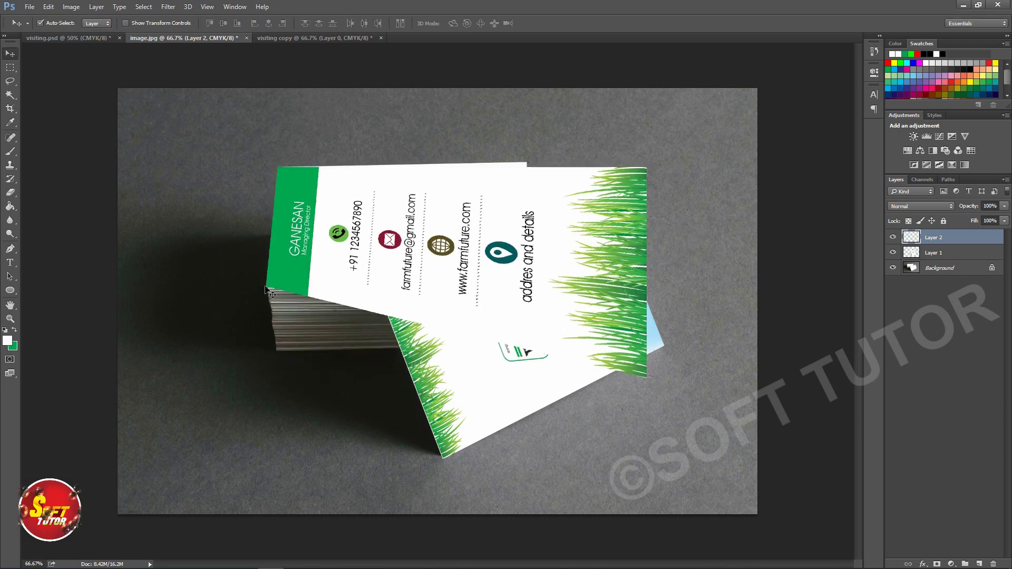
key("ctrl+z")
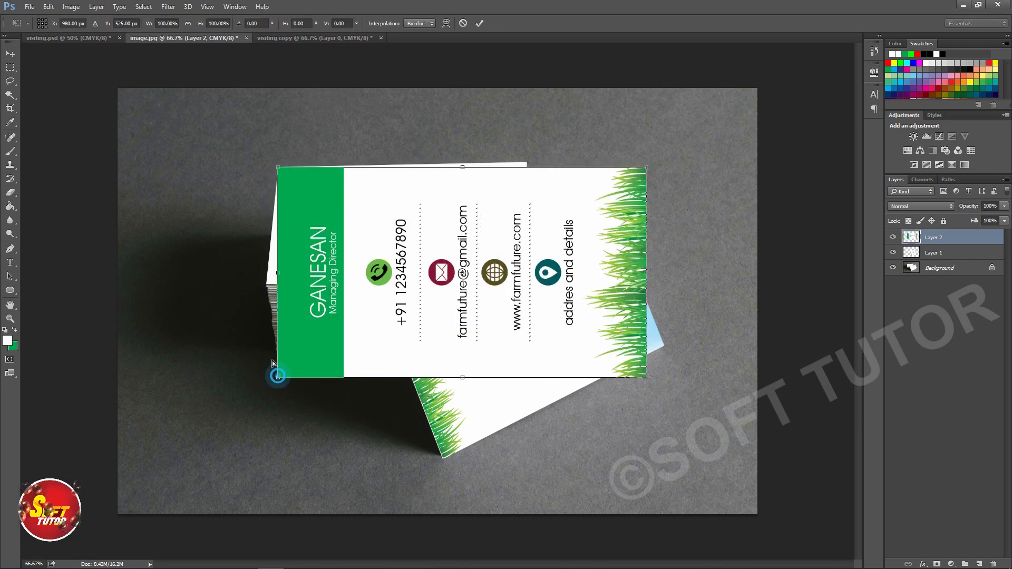
left_click_drag(280, 379, 267, 286)
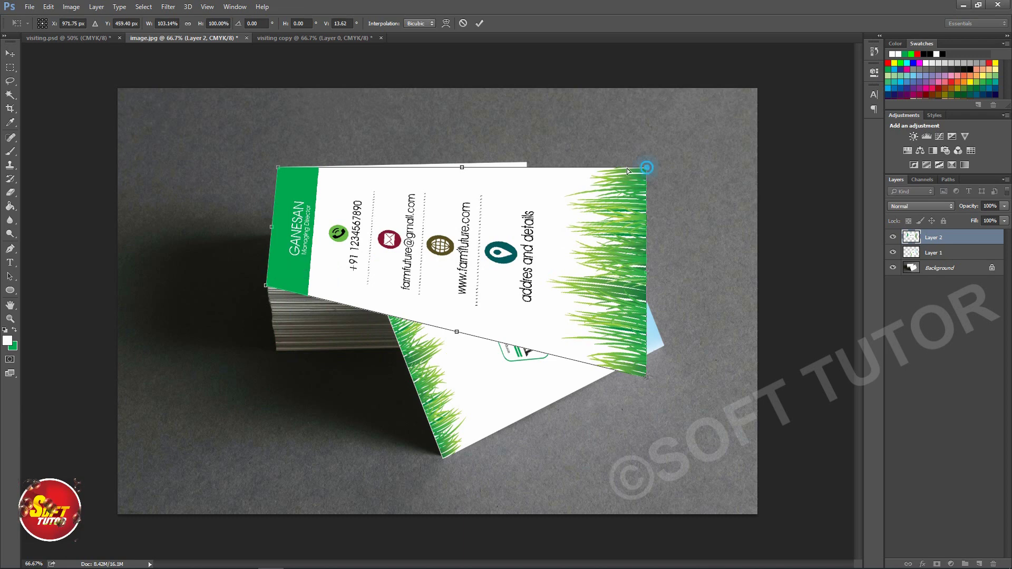
left_click_drag(647, 169, 527, 162)
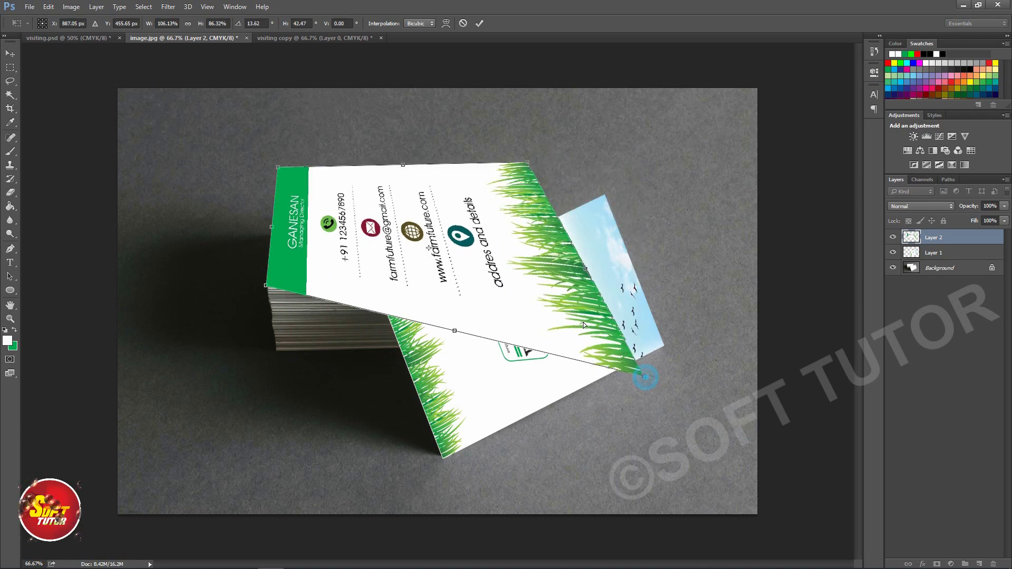
left_click_drag(600, 333, 525, 284)
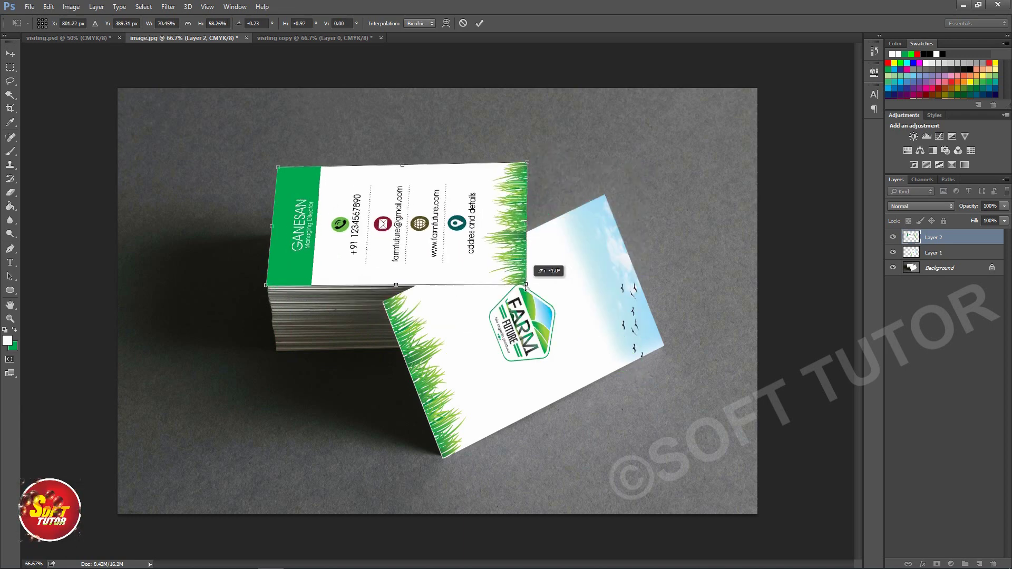
key("Return")
left_click(948, 255)
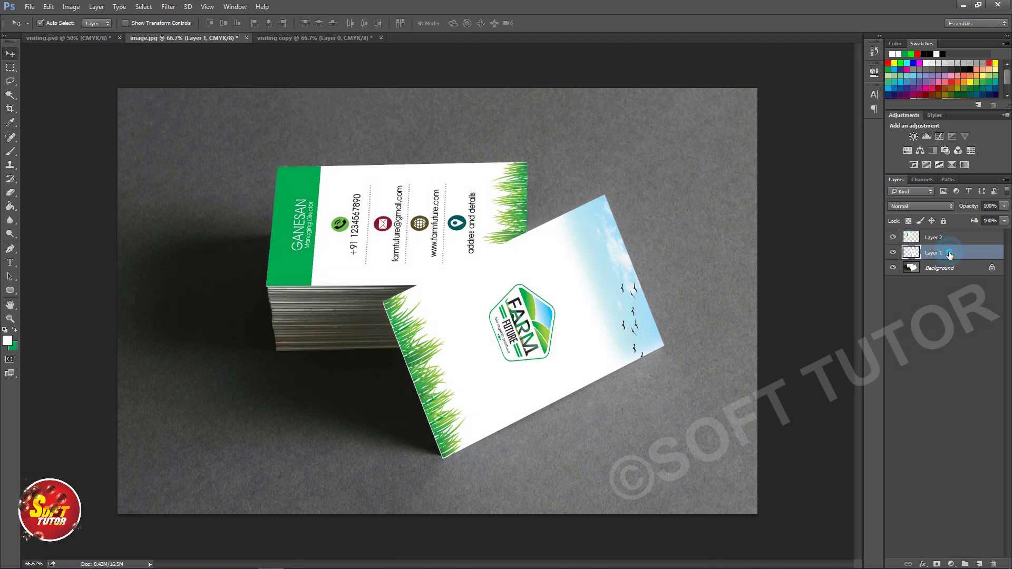
Give Layer 1 a drop shadow with opacity about 44, spread 18 and size 18
double_click(949, 254)
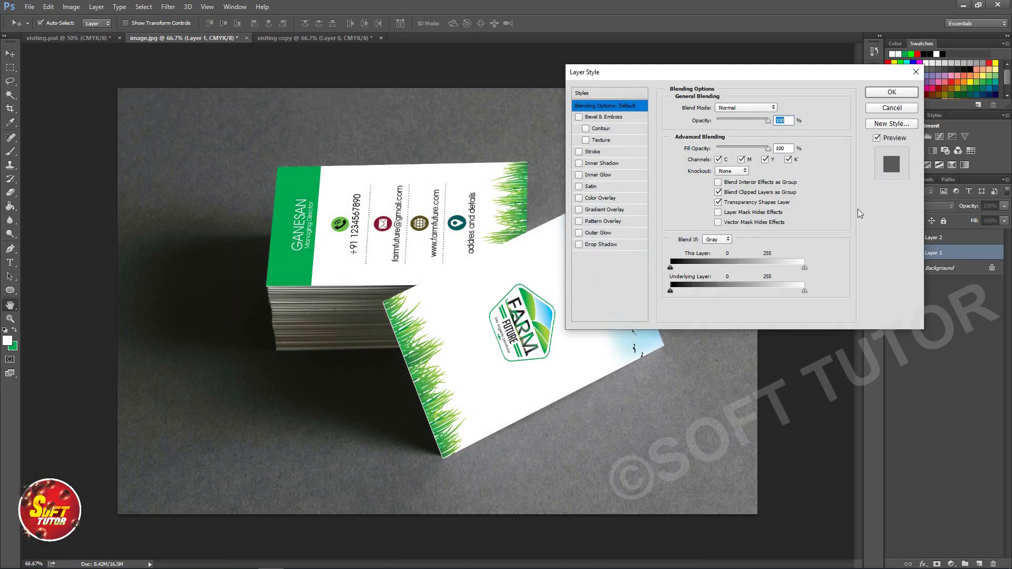
left_click_drag(627, 77, 701, 59)
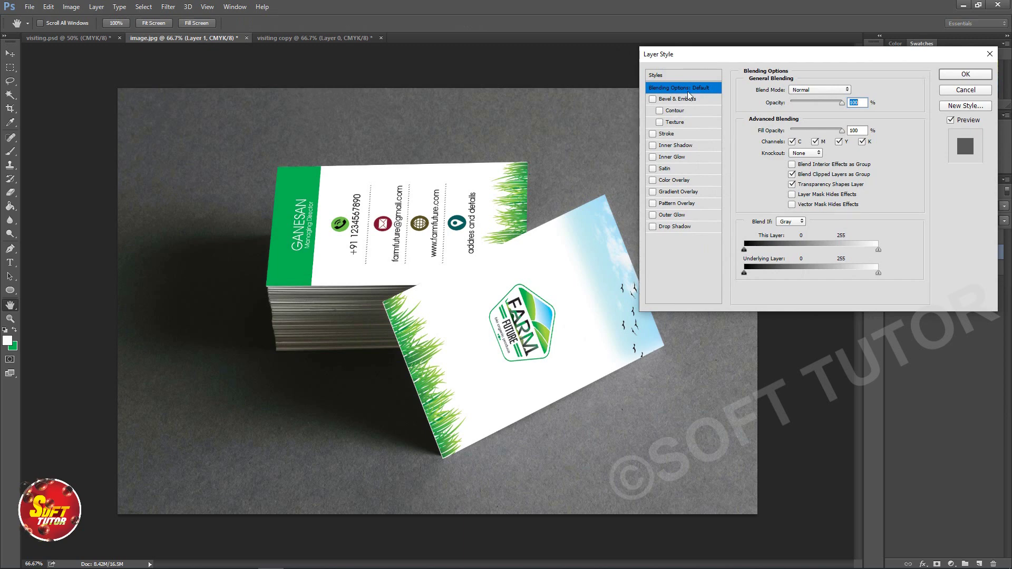
left_click(671, 226)
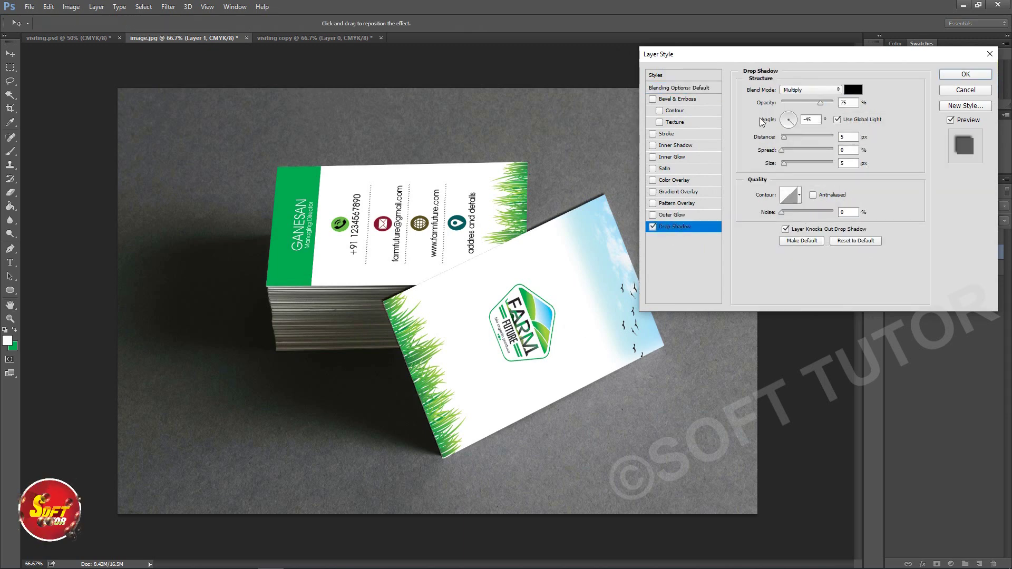
left_click_drag(816, 102, 809, 102)
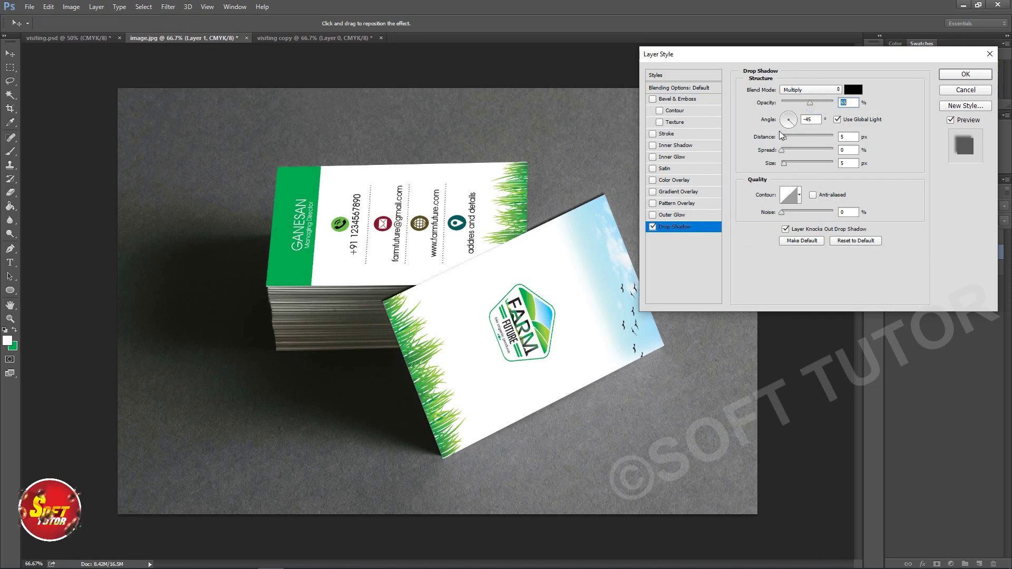
left_click_drag(781, 150, 791, 150)
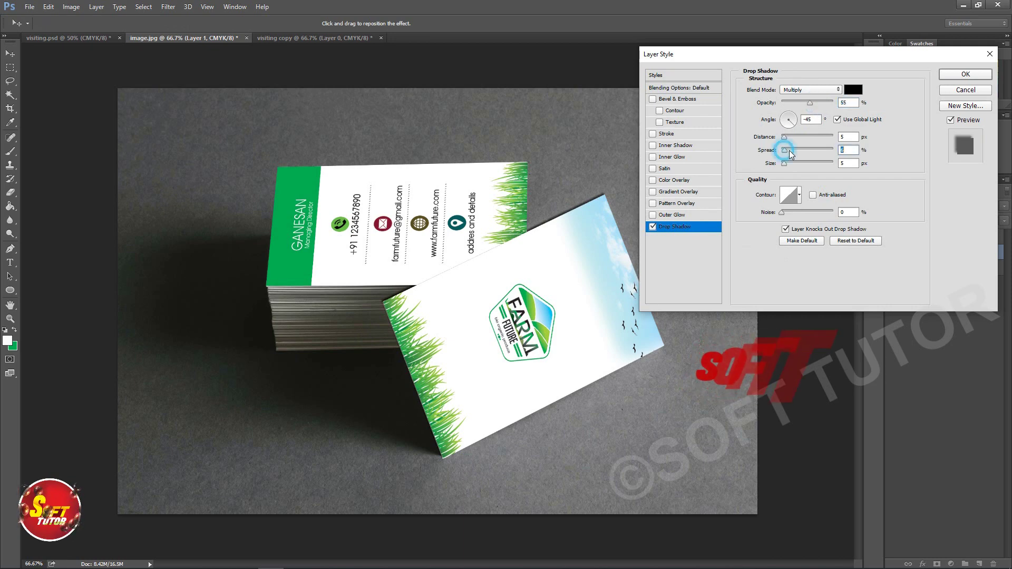
left_click_drag(784, 162, 788, 162)
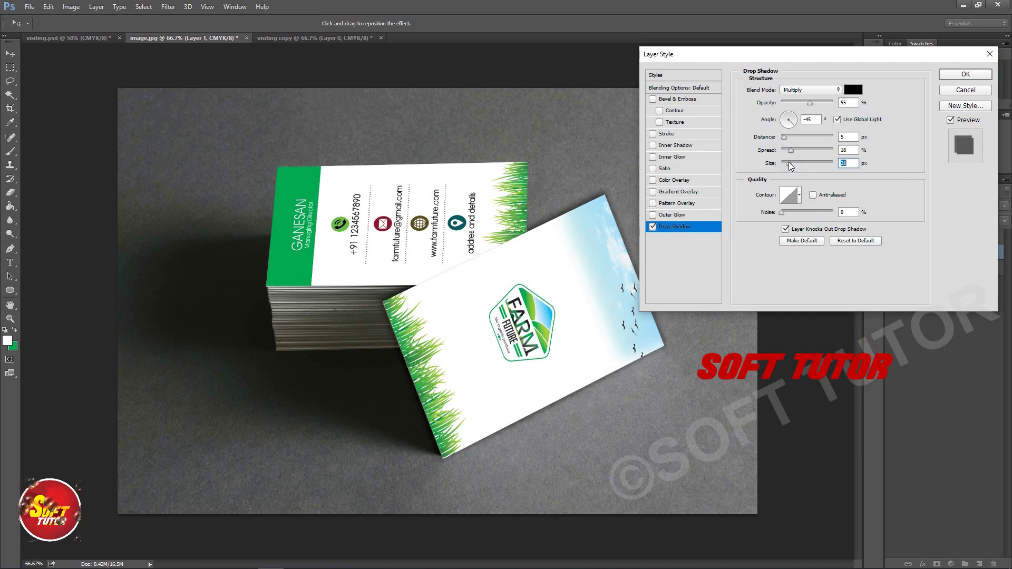
left_click_drag(809, 102, 801, 102)
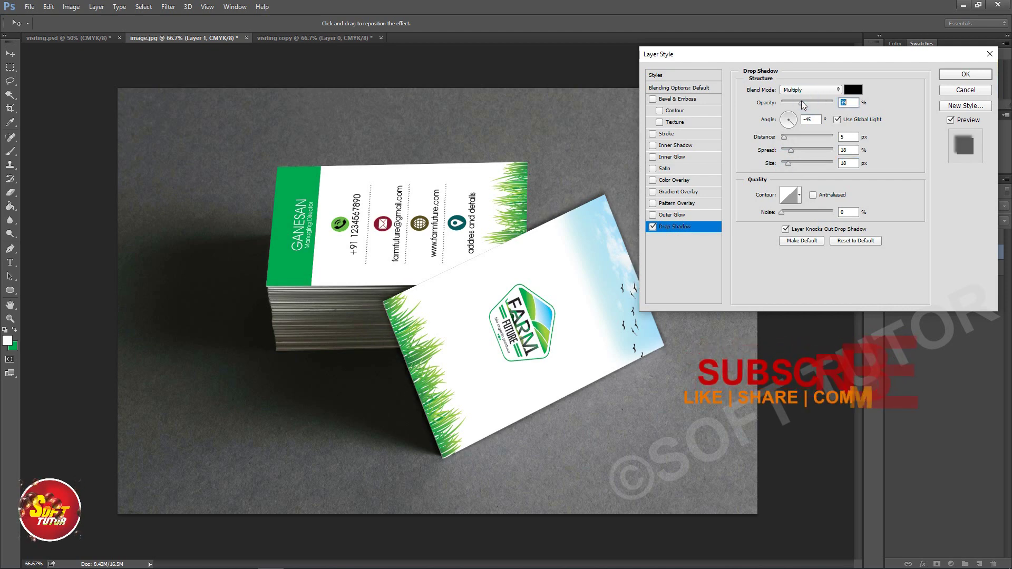
left_click(964, 75)
Move Layer 2, the contact card, below Layer 1 and review the mockup
left_click_drag(934, 237, 945, 279)
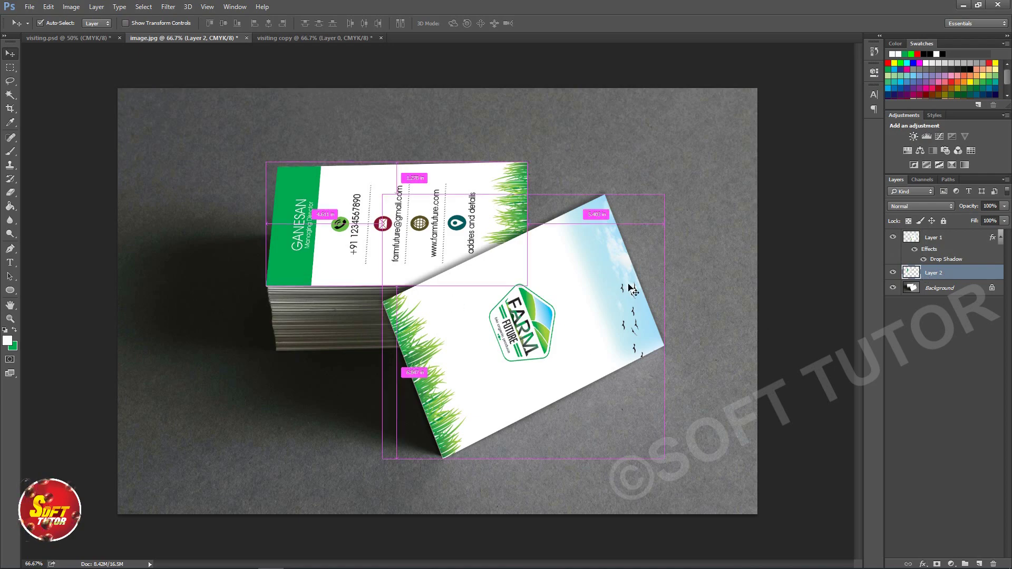
key("ctrl+minus")
key("ctrl+minus")
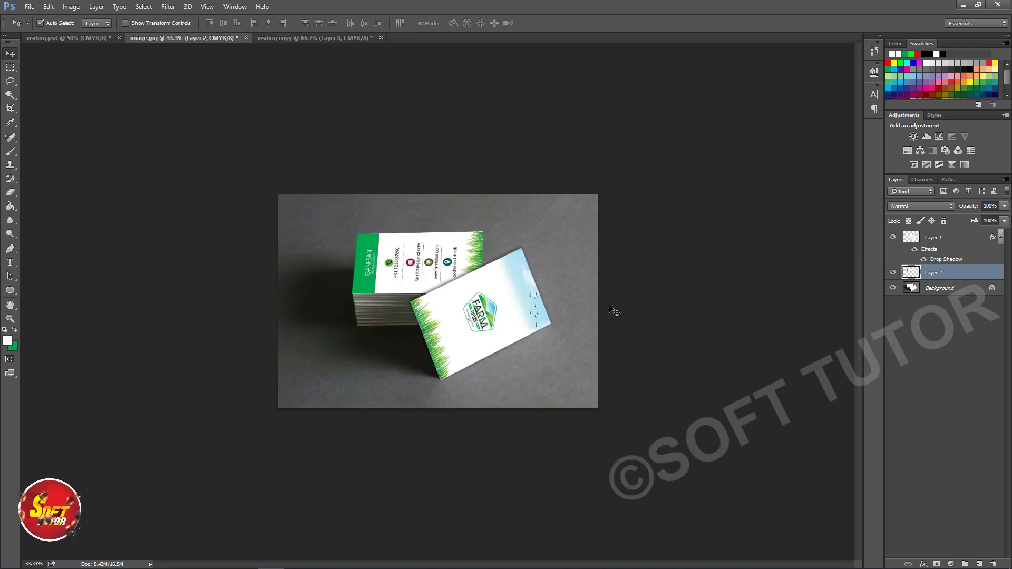
key("ctrl+plus")
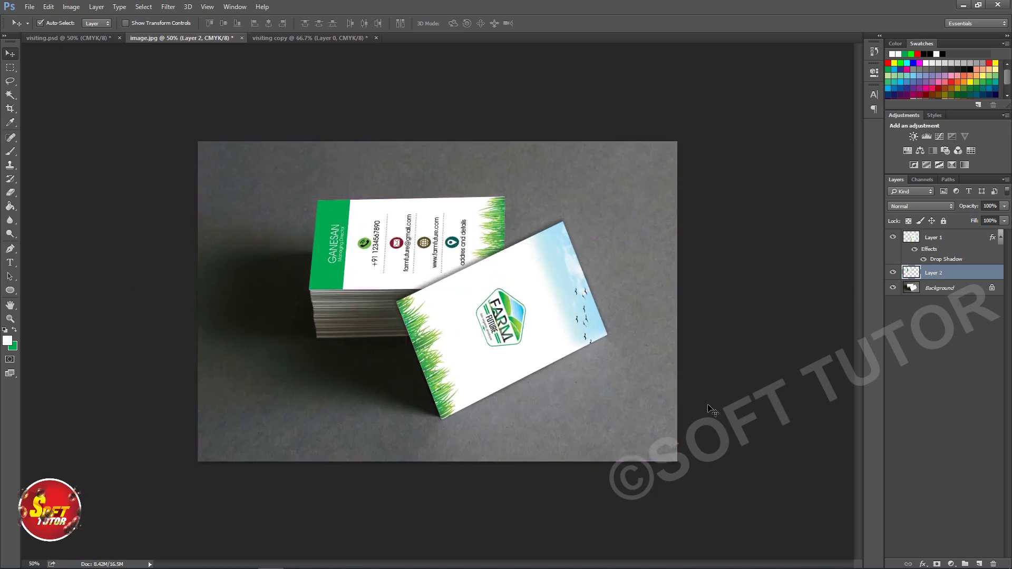